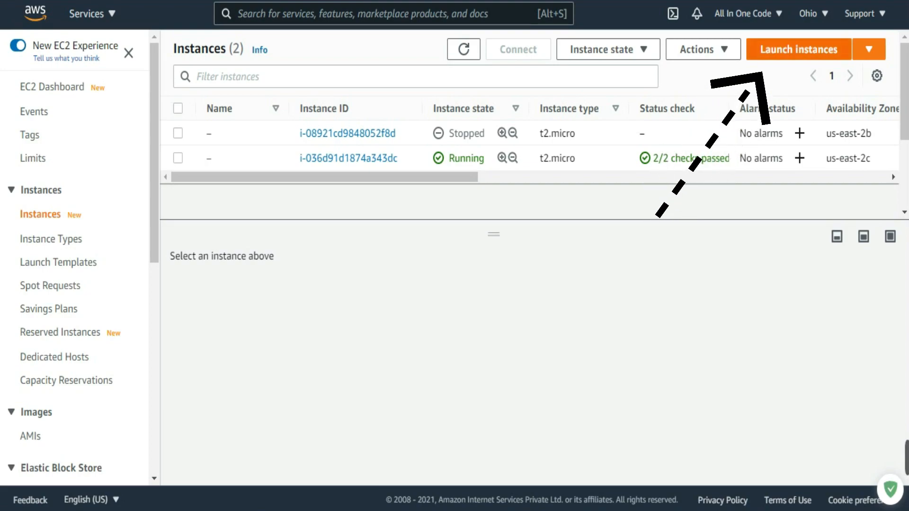
Step: Start launching a new EC2 instance and look through the Quick Start list of Amazon Machine Images
{"action": "left_click", "coordinate": [798, 49]}
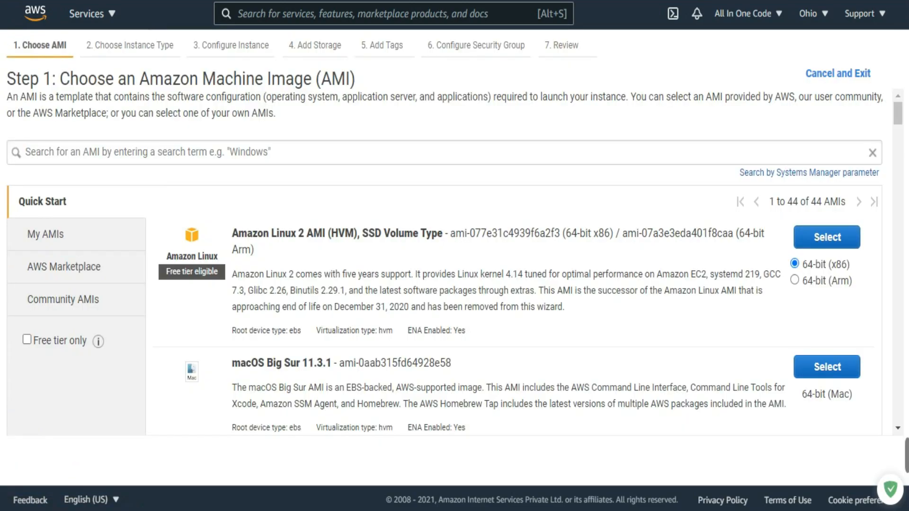
{"action": "scroll", "coordinate": [445, 260], "scroll_direction": "down", "scroll_amount": 20}
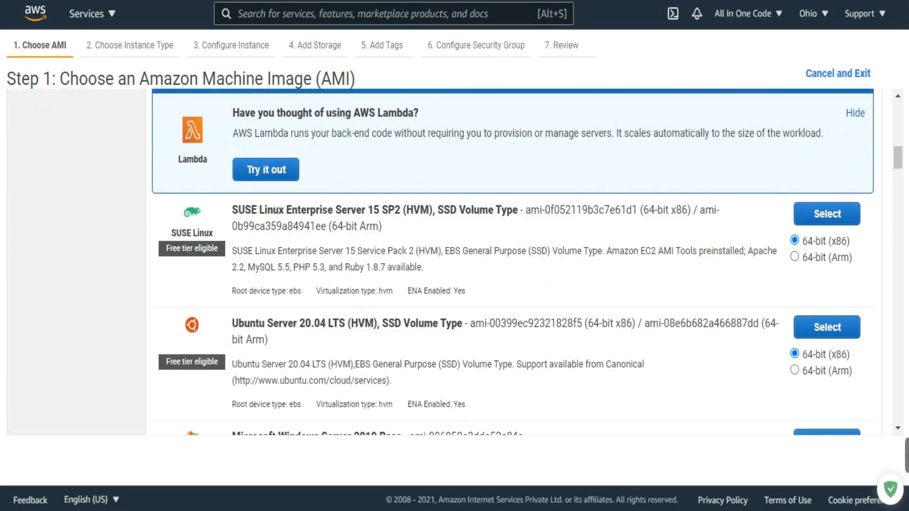
{"action": "scroll", "coordinate": [445, 260], "scroll_direction": "down", "scroll_amount": 20}
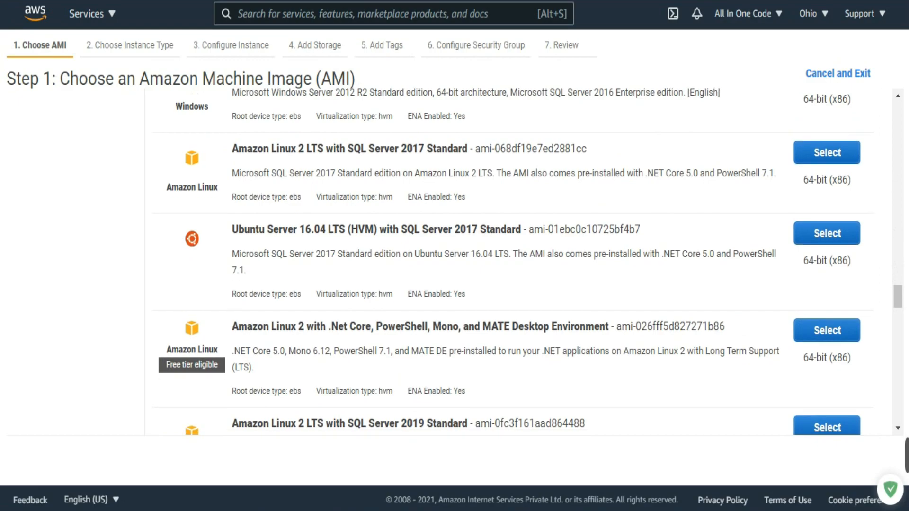
{"action": "scroll", "coordinate": [445, 260], "scroll_direction": "up", "scroll_amount": 20}
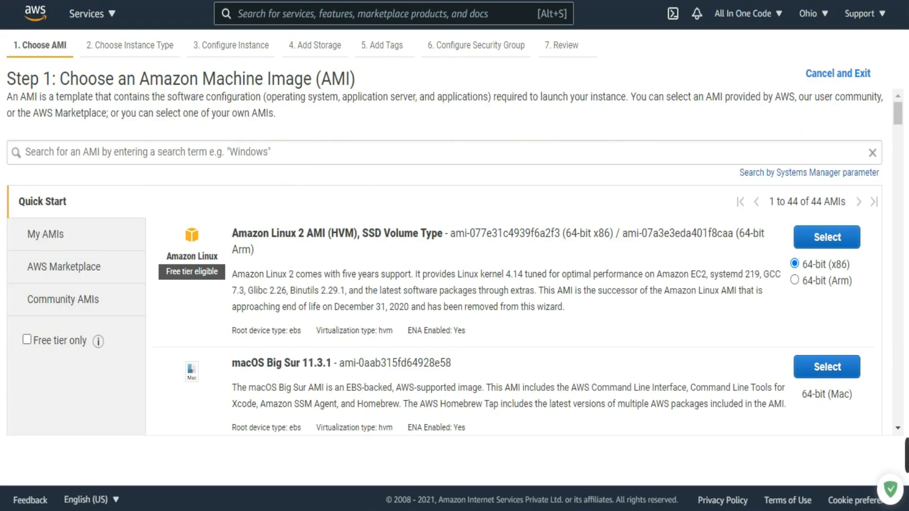
{"action": "scroll", "coordinate": [445, 260], "scroll_direction": "down", "scroll_amount": 10}
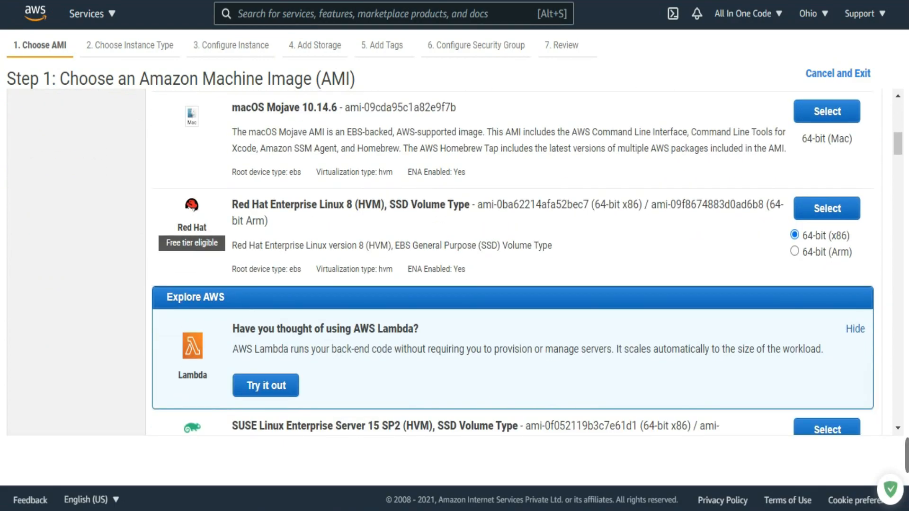
{"action": "scroll", "coordinate": [444, 260], "scroll_direction": "down", "scroll_amount": 6}
{"action": "scroll", "coordinate": [521, 260], "scroll_direction": "down", "scroll_amount": 3}
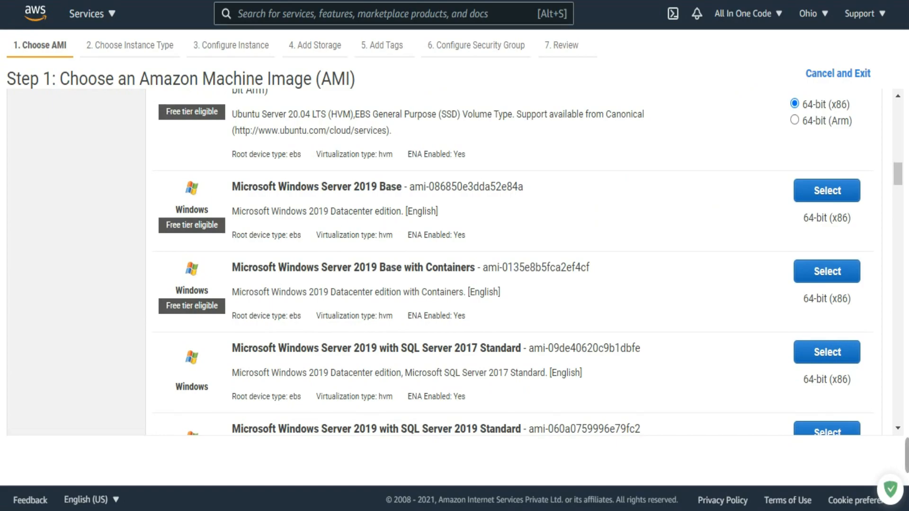
{"action": "scroll", "coordinate": [521, 261], "scroll_direction": "down", "scroll_amount": 20}
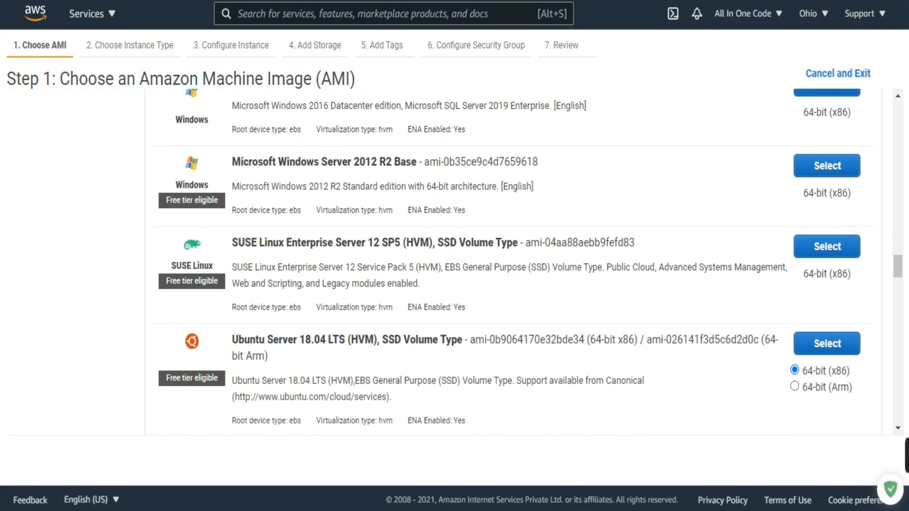
{"action": "scroll", "coordinate": [513, 260], "scroll_direction": "up", "scroll_amount": 10}
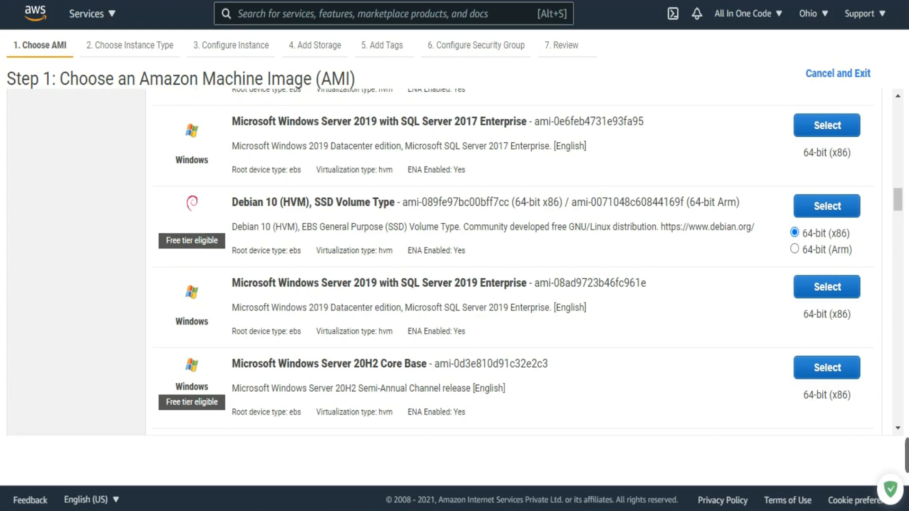
{"action": "scroll", "coordinate": [511, 260], "scroll_direction": "down", "scroll_amount": 10}
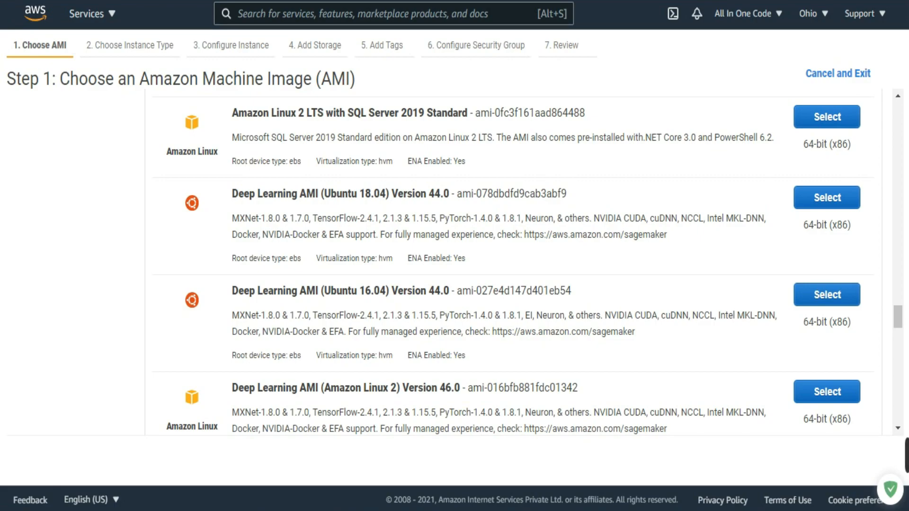
{"action": "scroll", "coordinate": [513, 263], "scroll_direction": "down", "scroll_amount": 5}
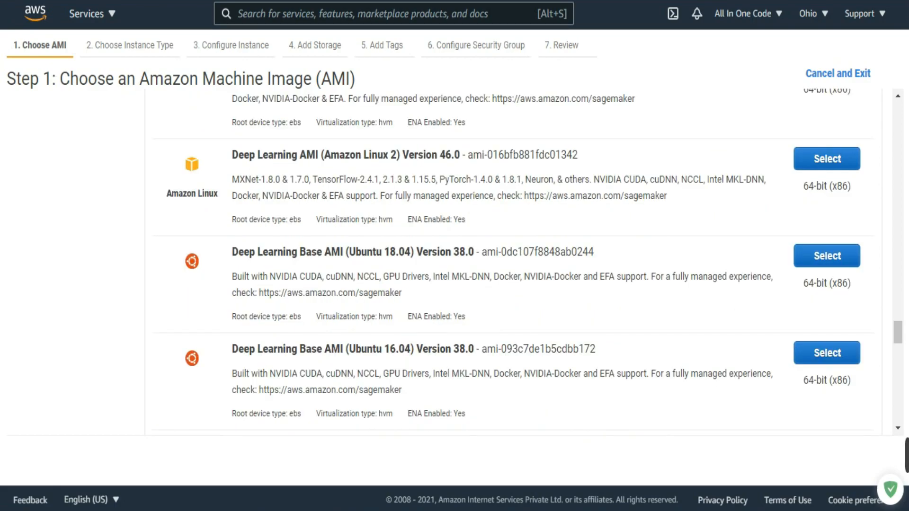
{"action": "scroll", "coordinate": [513, 263], "scroll_direction": "up", "scroll_amount": 20}
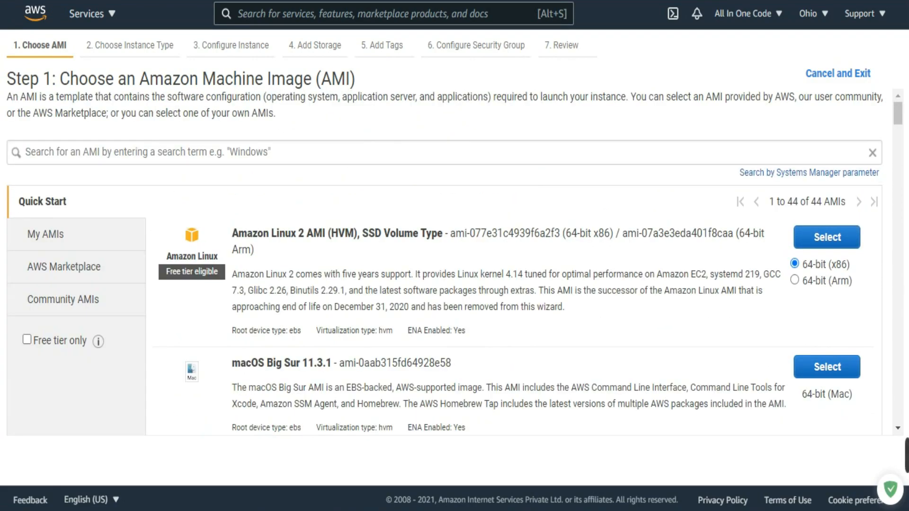
Step: Choose the 64-bit (x86) Ubuntu Server 20.04 LTS (HVM), SSD Volume Type AMI for the instance
{"action": "scroll", "coordinate": [514, 263], "scroll_direction": "down", "scroll_amount": 5}
{"action": "scroll", "coordinate": [514, 262], "scroll_direction": "down", "scroll_amount": 5}
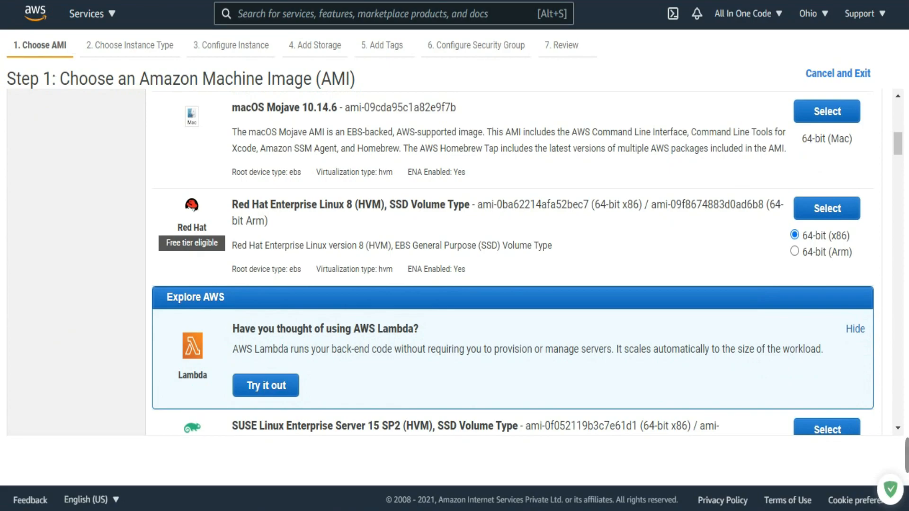
{"action": "scroll", "coordinate": [514, 263], "scroll_direction": "down", "scroll_amount": 7}
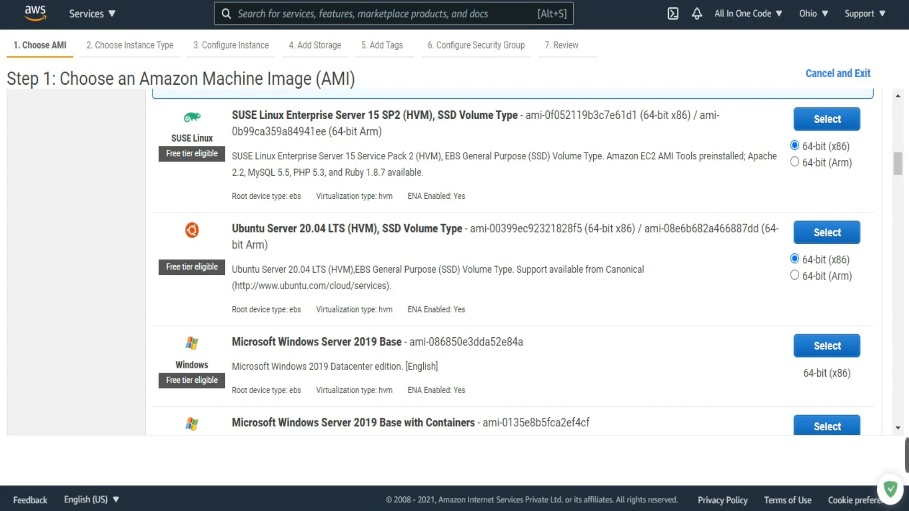
{"action": "left_click_drag", "start_coordinate": [235, 285], "coordinate": [388, 285]}
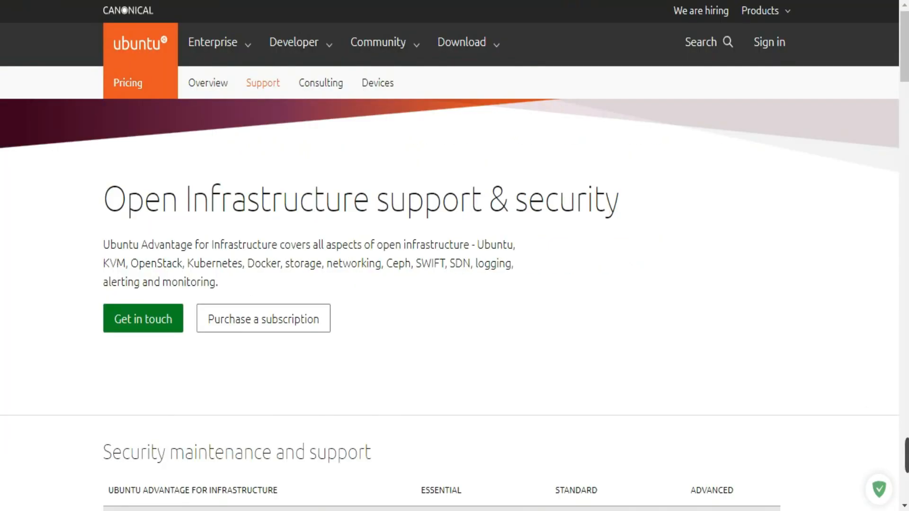
{"action": "scroll", "coordinate": [454, 256], "scroll_direction": "down", "scroll_amount": 15}
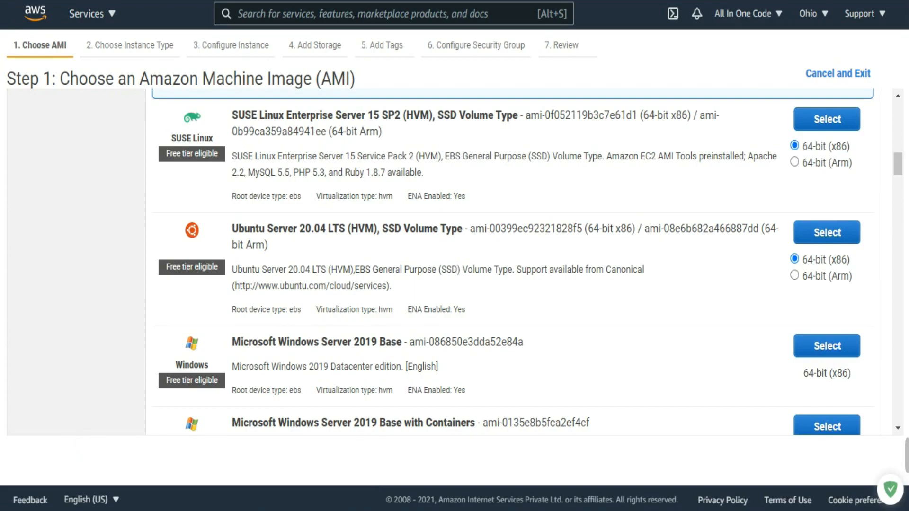
{"action": "left_click", "coordinate": [827, 233]}
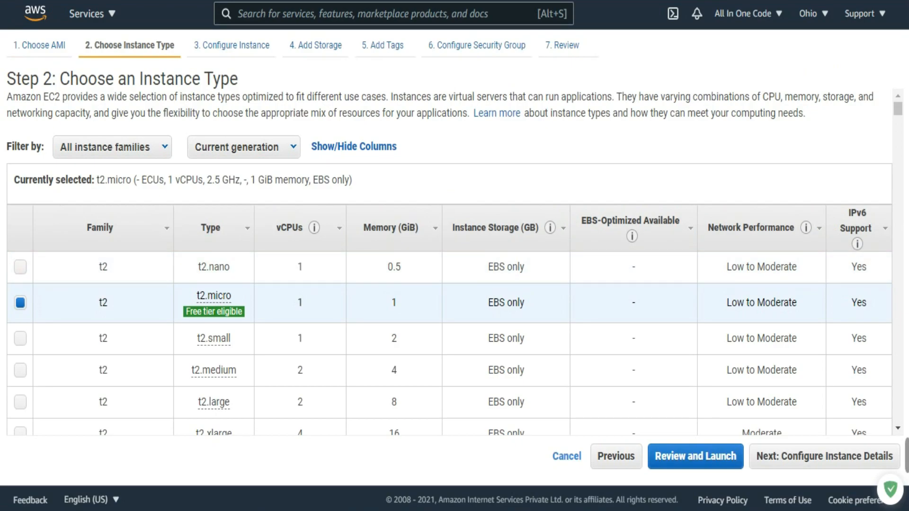
Step: Check the t2.micro instance type's free tier terms, vCPUs, memory and instance storage
{"action": "scroll", "coordinate": [214, 227], "scroll_direction": "down", "scroll_amount": 2}
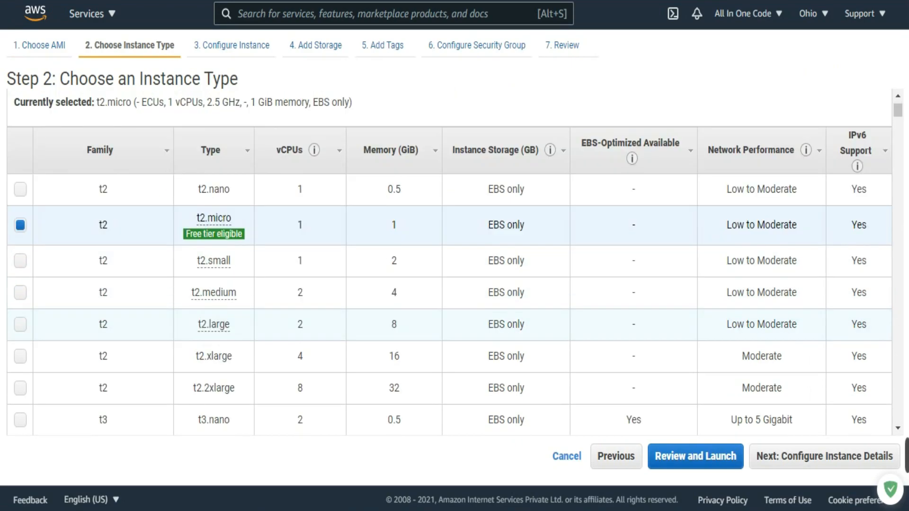
{"action": "mouse_move", "coordinate": [213, 234]}
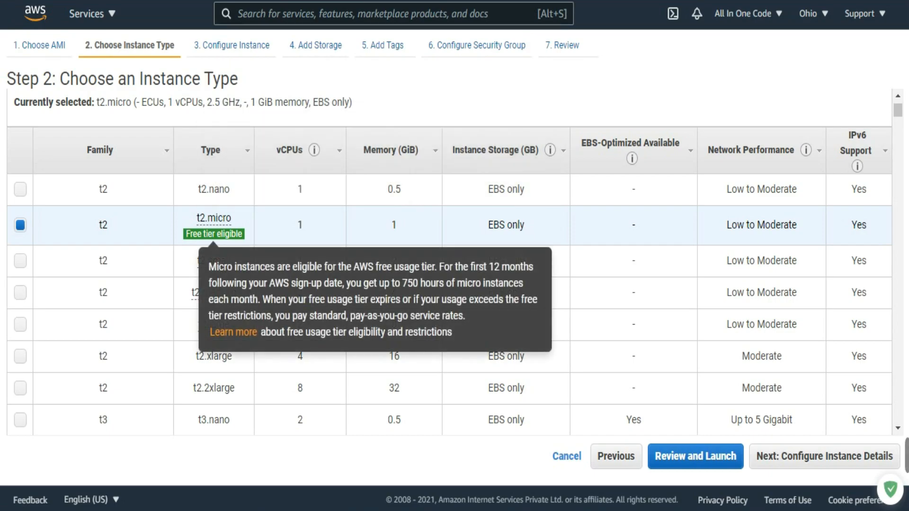
{"action": "double_click", "coordinate": [301, 226]}
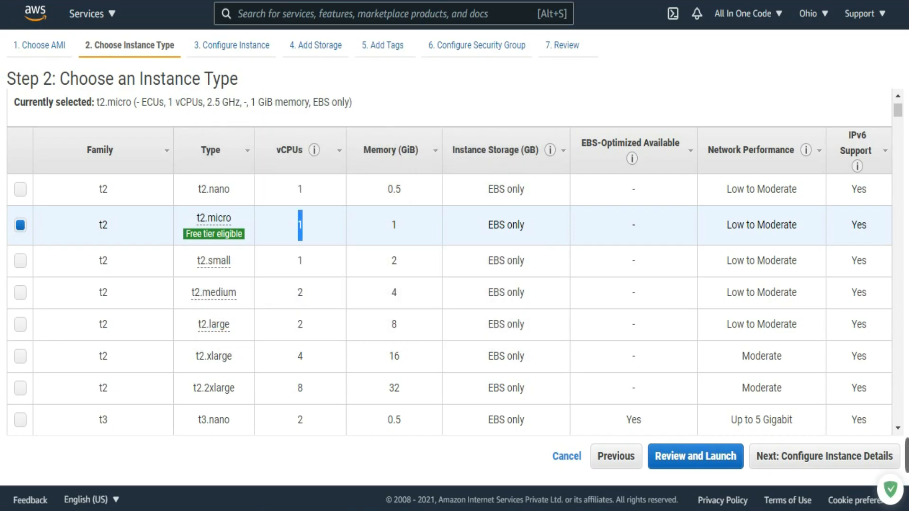
{"action": "double_click", "coordinate": [393, 225]}
{"action": "left_click_drag", "start_coordinate": [525, 226], "coordinate": [487, 225]}
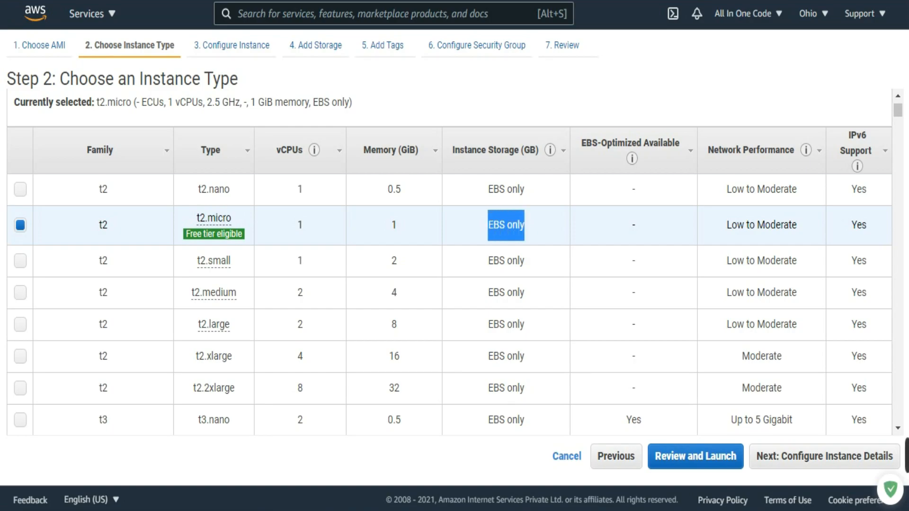
{"action": "left_click", "coordinate": [506, 225]}
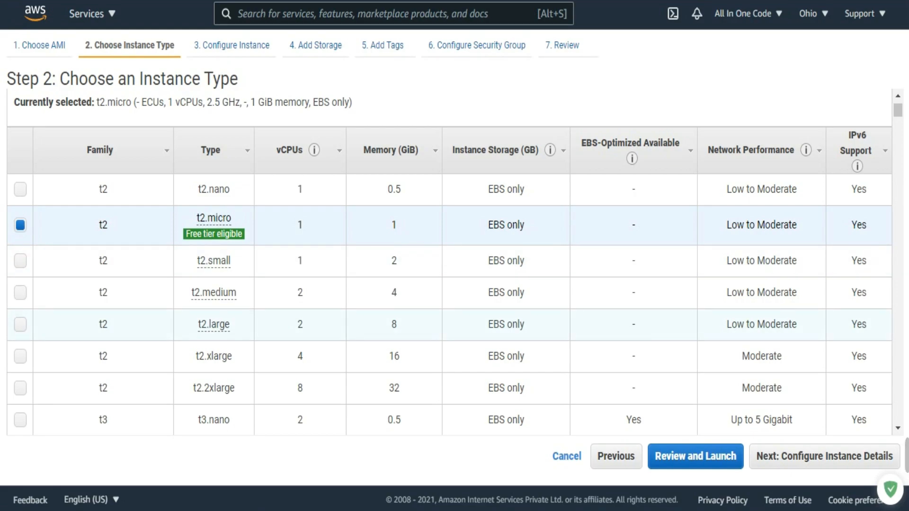
Step: Look through the other instance types in the table and proceed to the launch review with t2.micro
{"action": "scroll", "coordinate": [450, 260], "scroll_direction": "down", "scroll_amount": 20}
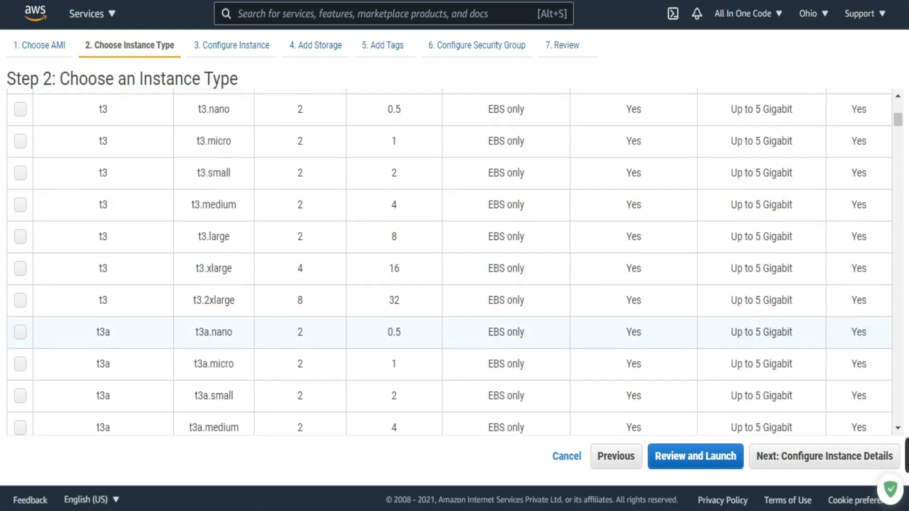
{"action": "scroll", "coordinate": [450, 260], "scroll_direction": "down", "scroll_amount": 20}
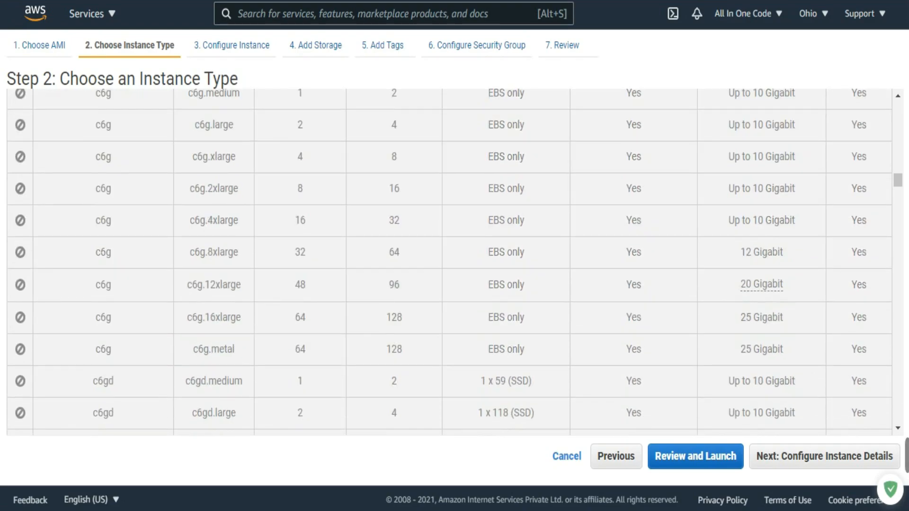
{"action": "scroll", "coordinate": [449, 260], "scroll_direction": "up", "scroll_amount": 20}
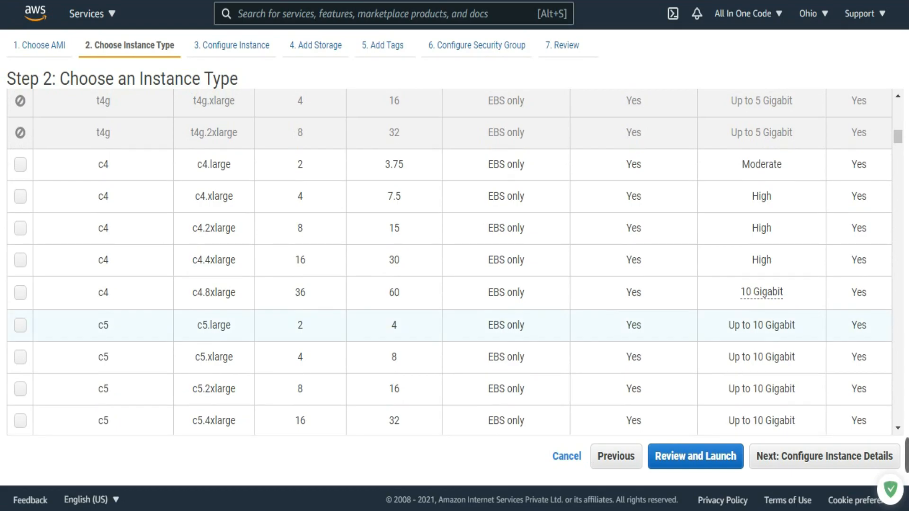
{"action": "scroll", "coordinate": [450, 261], "scroll_direction": "up", "scroll_amount": 15}
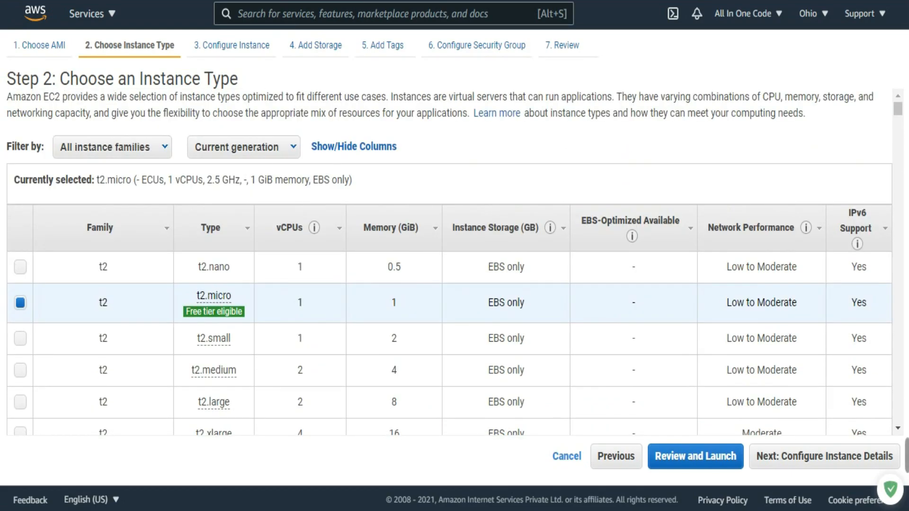
{"action": "scroll", "coordinate": [449, 260], "scroll_direction": "down", "scroll_amount": 15}
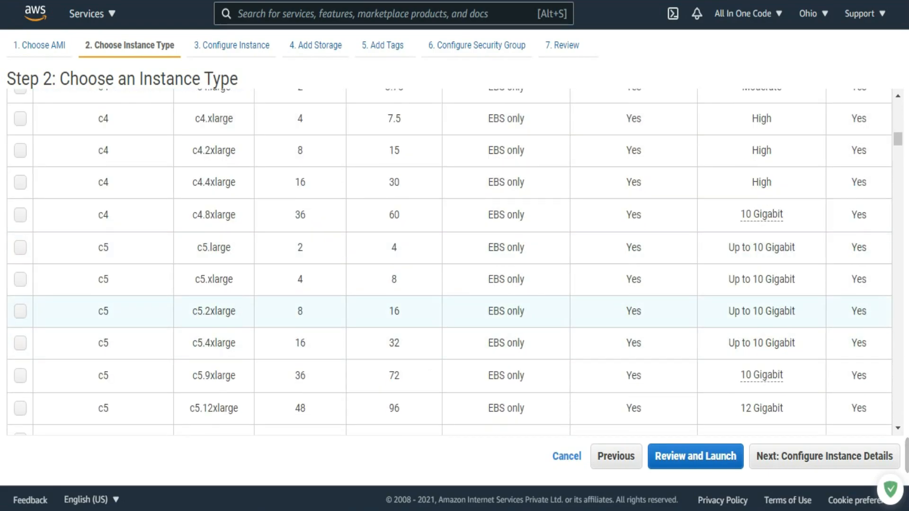
{"action": "scroll", "coordinate": [449, 284], "scroll_direction": "down", "scroll_amount": 3}
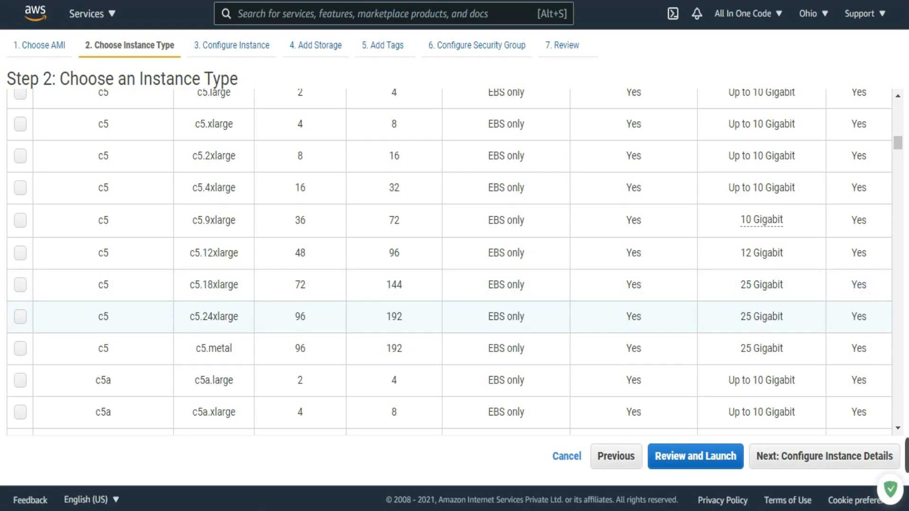
{"action": "scroll", "coordinate": [450, 260], "scroll_direction": "down", "scroll_amount": 15}
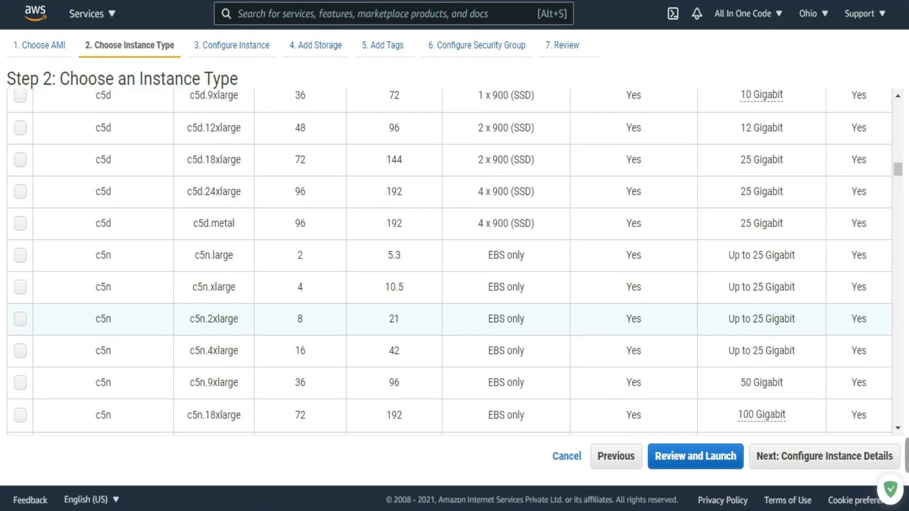
{"action": "scroll", "coordinate": [450, 332], "scroll_direction": "up", "scroll_amount": 20}
{"action": "scroll", "coordinate": [449, 261], "scroll_direction": "down", "scroll_amount": 10}
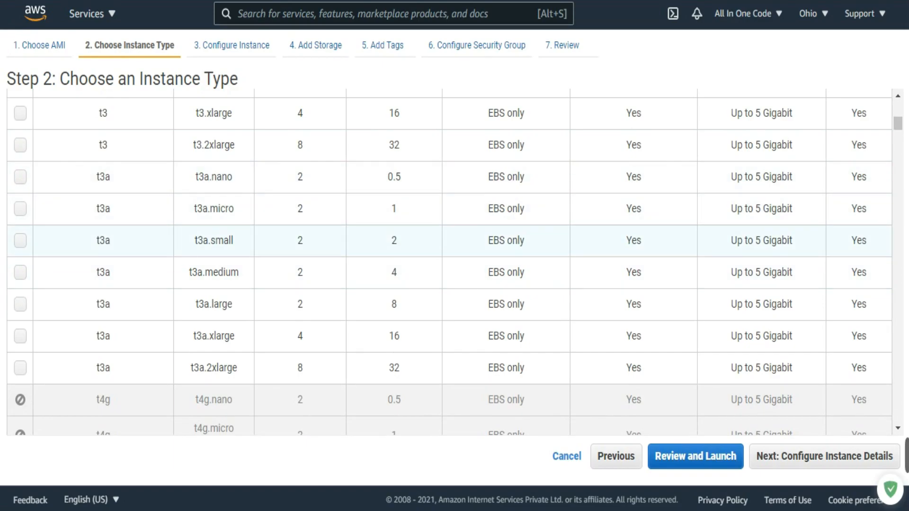
{"action": "scroll", "coordinate": [450, 260], "scroll_direction": "up", "scroll_amount": 15}
{"action": "scroll", "coordinate": [450, 260], "scroll_direction": "down", "scroll_amount": 5}
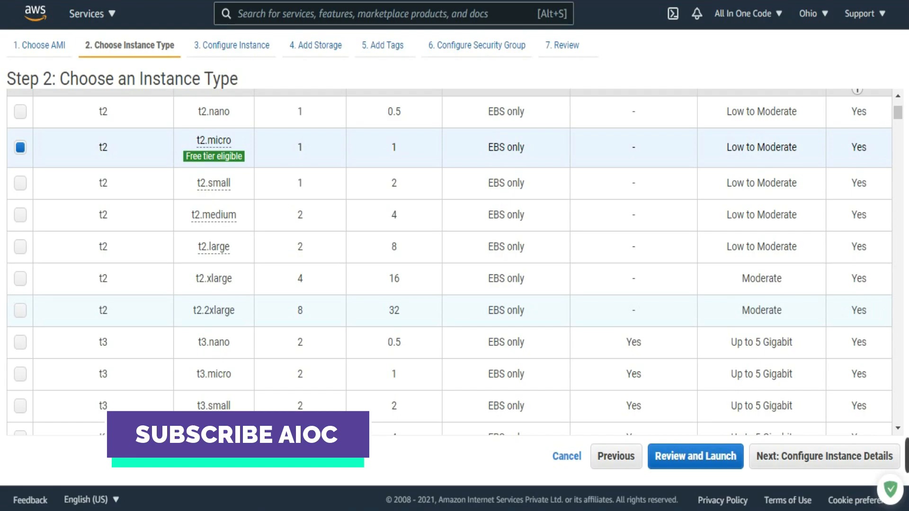
{"action": "scroll", "coordinate": [450, 308], "scroll_direction": "down", "scroll_amount": 8}
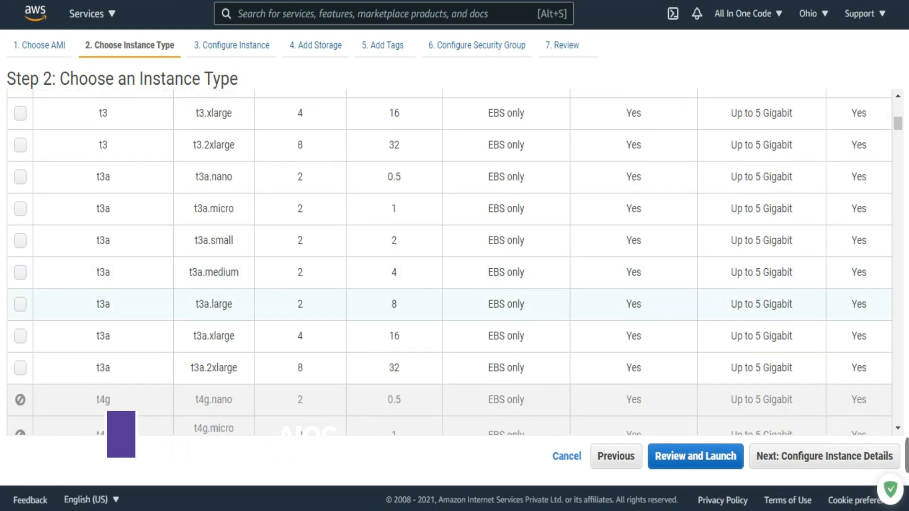
{"action": "scroll", "coordinate": [449, 260], "scroll_direction": "up", "scroll_amount": 10}
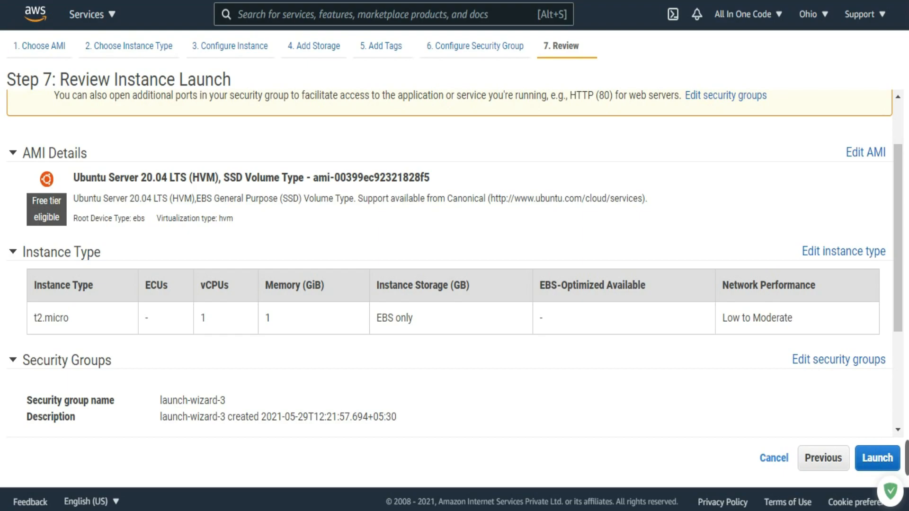
Step: Review the AMI, instance type and security group settings, and expand the Instance Details section to examine its settings
{"action": "scroll", "coordinate": [450, 263], "scroll_direction": "down", "scroll_amount": 3}
{"action": "scroll", "coordinate": [449, 262], "scroll_direction": "up", "scroll_amount": 2}
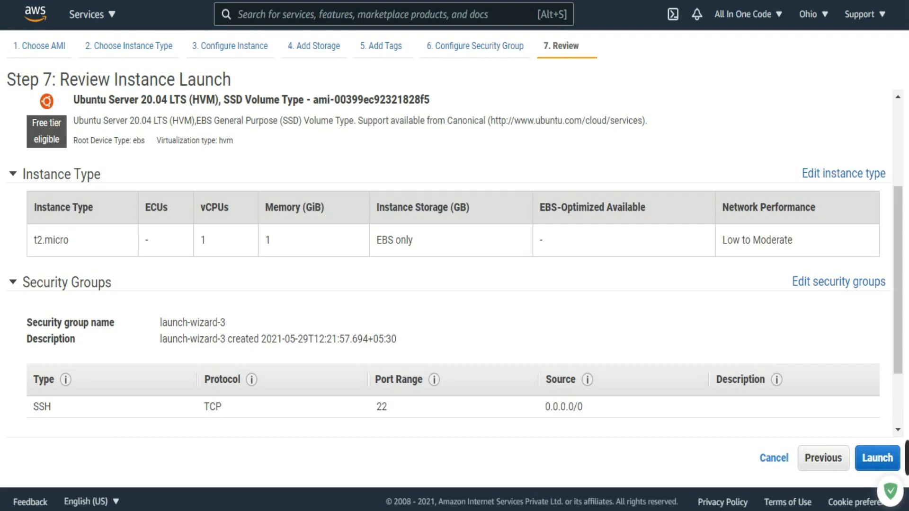
{"action": "scroll", "coordinate": [450, 261], "scroll_direction": "down", "scroll_amount": 2}
{"action": "left_click", "coordinate": [14, 365]}
{"action": "scroll", "coordinate": [450, 262], "scroll_direction": "down", "scroll_amount": 4}
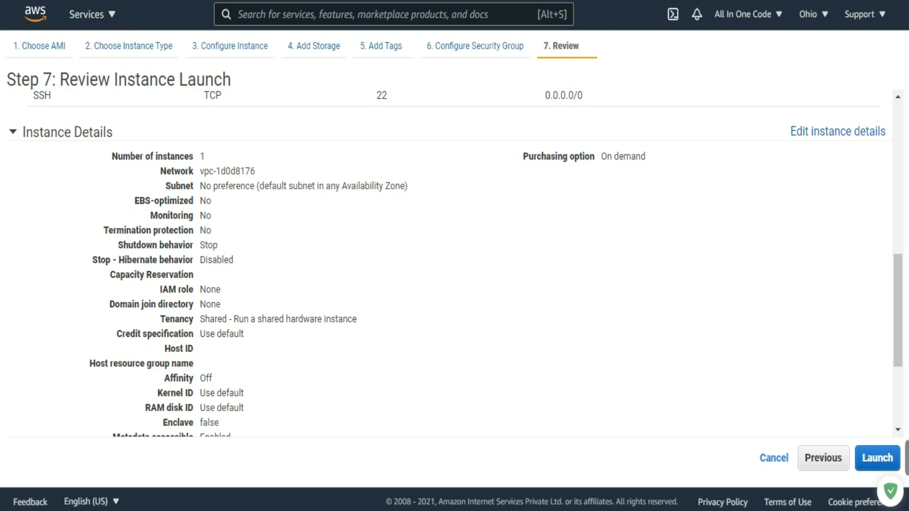
{"action": "scroll", "coordinate": [450, 262], "scroll_direction": "down", "scroll_amount": 2}
{"action": "scroll", "coordinate": [449, 263], "scroll_direction": "up", "scroll_amount": 1}
{"action": "scroll", "coordinate": [450, 262], "scroll_direction": "down", "scroll_amount": 2}
Step: Expand the Storage and Tags sections of the launch review and examine the root volume and tag settings
{"action": "left_click", "coordinate": [14, 386]}
{"action": "scroll", "coordinate": [450, 262], "scroll_direction": "down", "scroll_amount": 2}
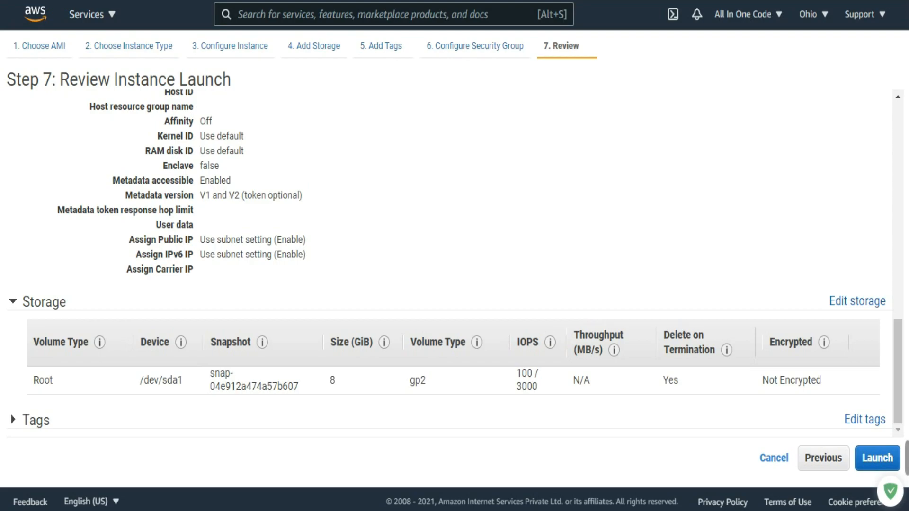
{"action": "left_click", "coordinate": [14, 420]}
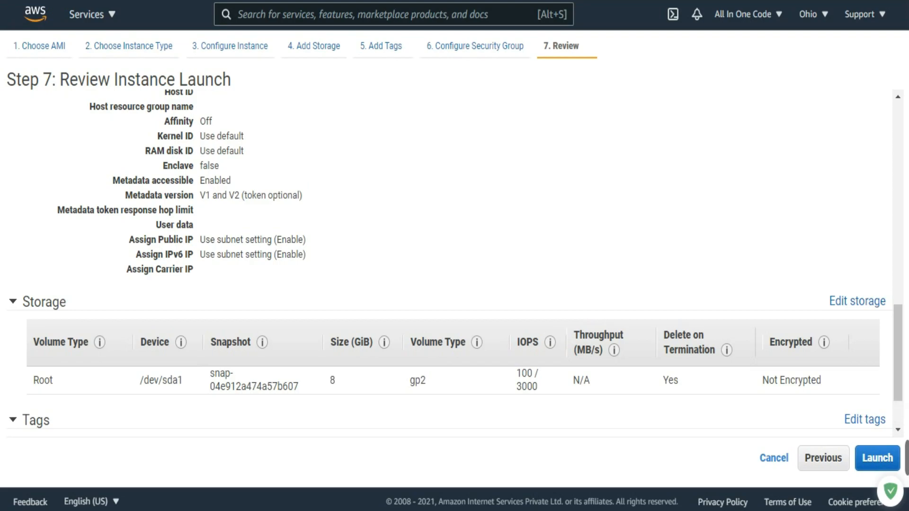
{"action": "scroll", "coordinate": [449, 263], "scroll_direction": "down", "scroll_amount": 2}
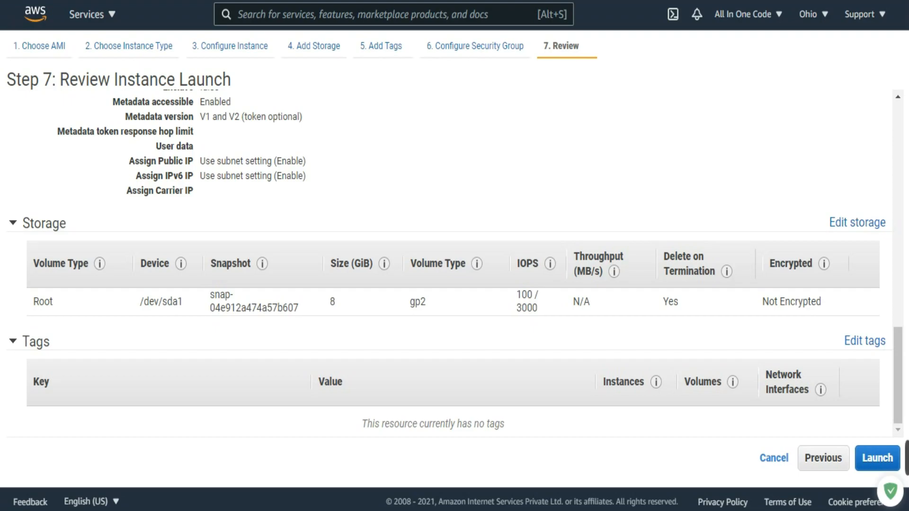
Step: Add an HTTP rule on port 80 with source Anywhere to the launch-wizard-3 security group and return to the launch review
{"action": "scroll", "coordinate": [450, 261], "scroll_direction": "up", "scroll_amount": 10}
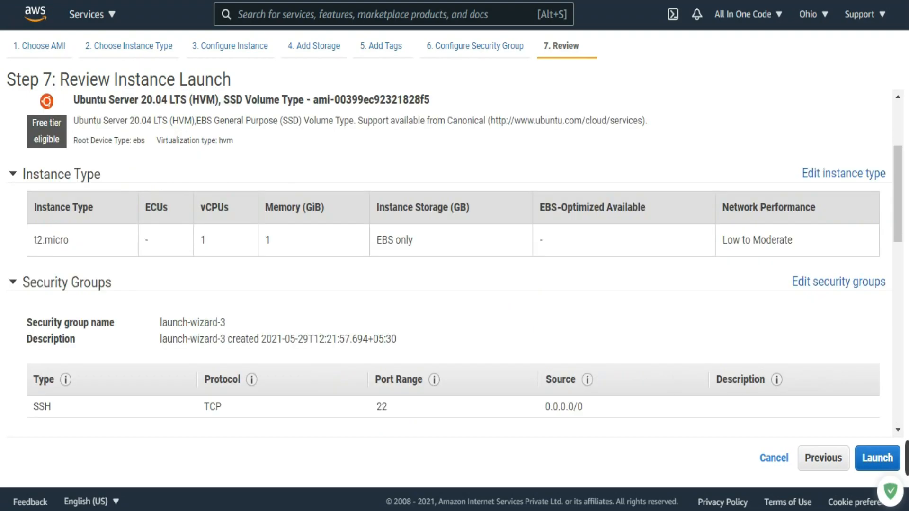
{"action": "scroll", "coordinate": [449, 261], "scroll_direction": "down", "scroll_amount": 3}
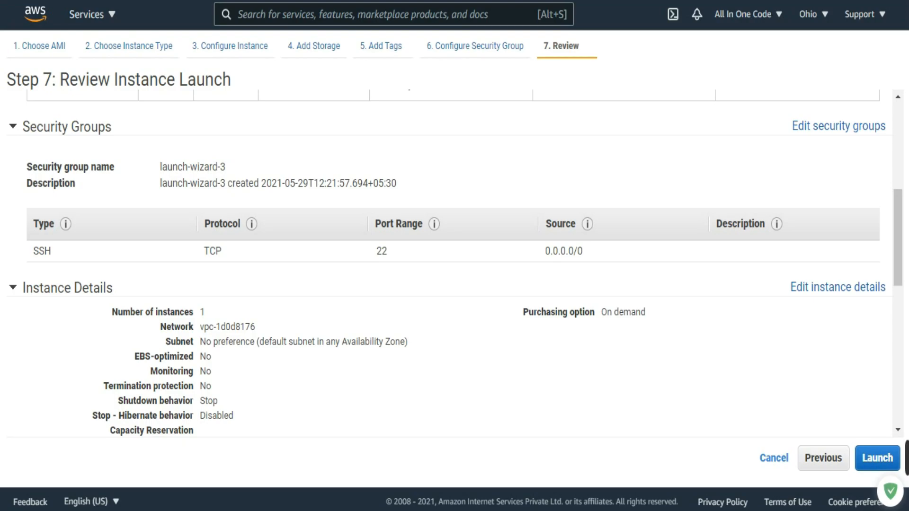
{"action": "scroll", "coordinate": [450, 260], "scroll_direction": "up", "scroll_amount": 2}
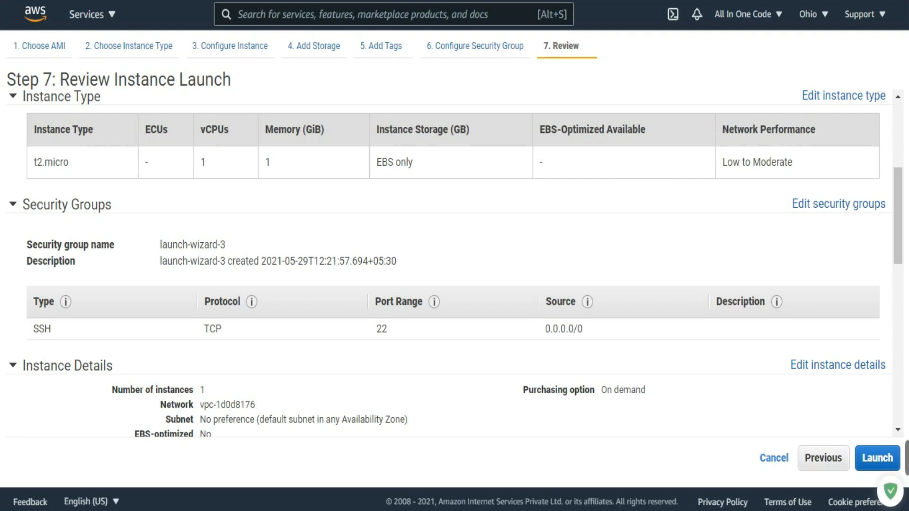
{"action": "left_click", "coordinate": [838, 204]}
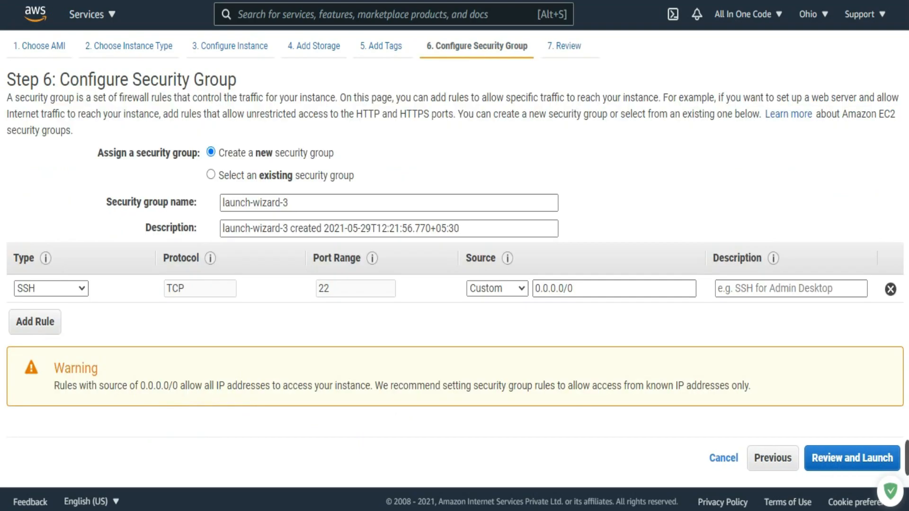
{"action": "left_click", "coordinate": [35, 322]}
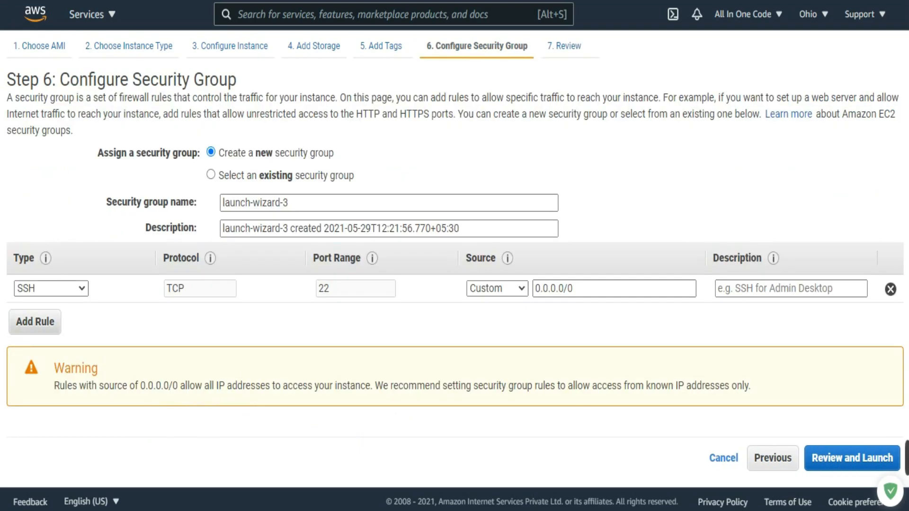
{"action": "left_click", "coordinate": [51, 316]}
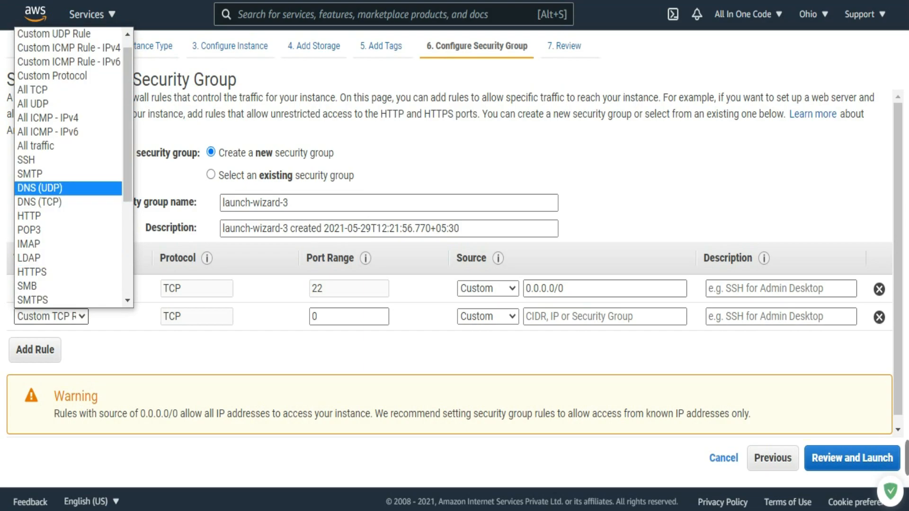
{"action": "left_click", "coordinate": [48, 216]}
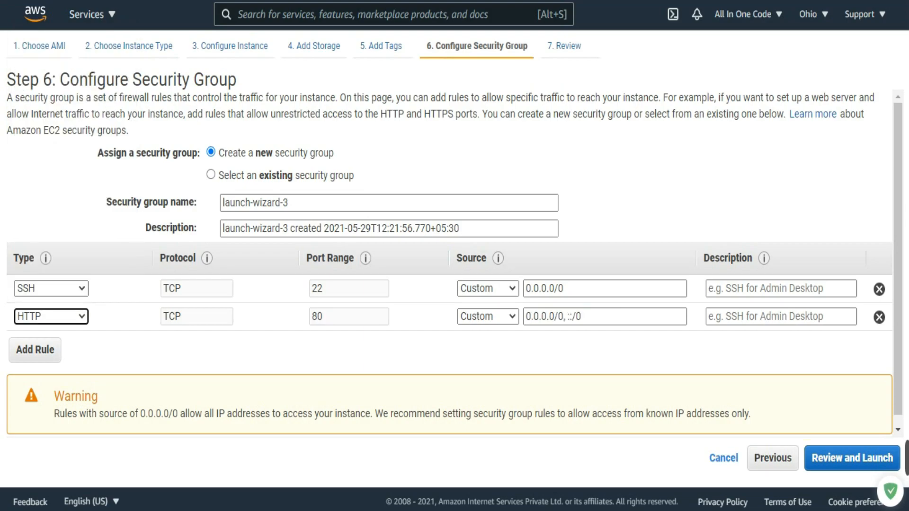
{"action": "left_click", "coordinate": [488, 317]}
{"action": "left_click", "coordinate": [480, 346]}
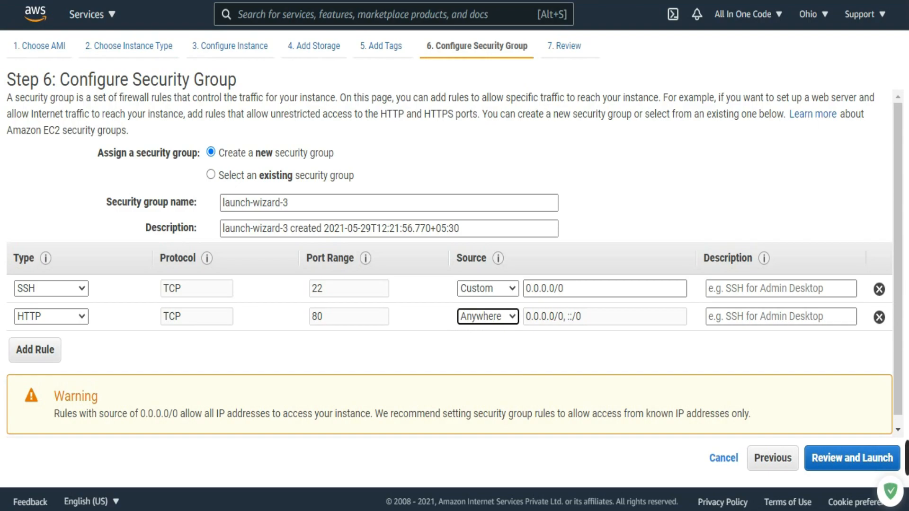
{"action": "left_click", "coordinate": [852, 458]}
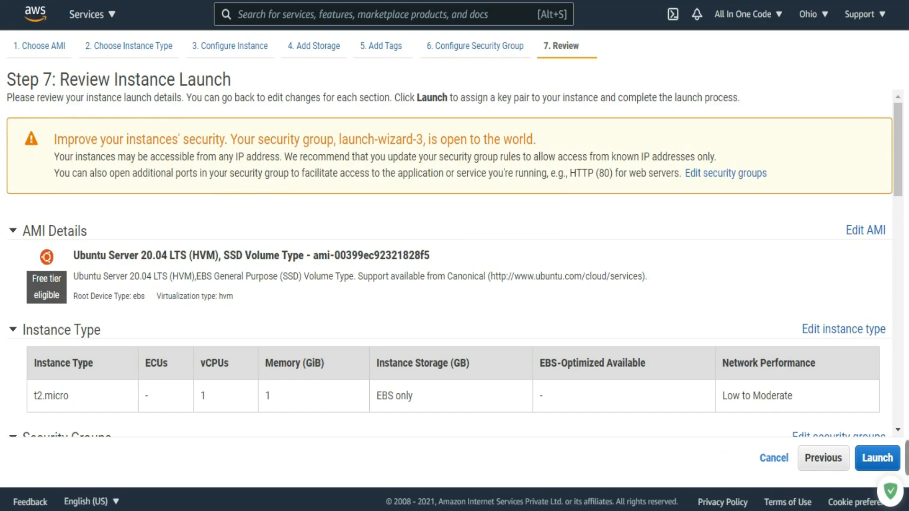
Step: Check the security group rules and instance details in the launch review and start the launch
{"action": "scroll", "coordinate": [449, 265], "scroll_direction": "down", "scroll_amount": 5}
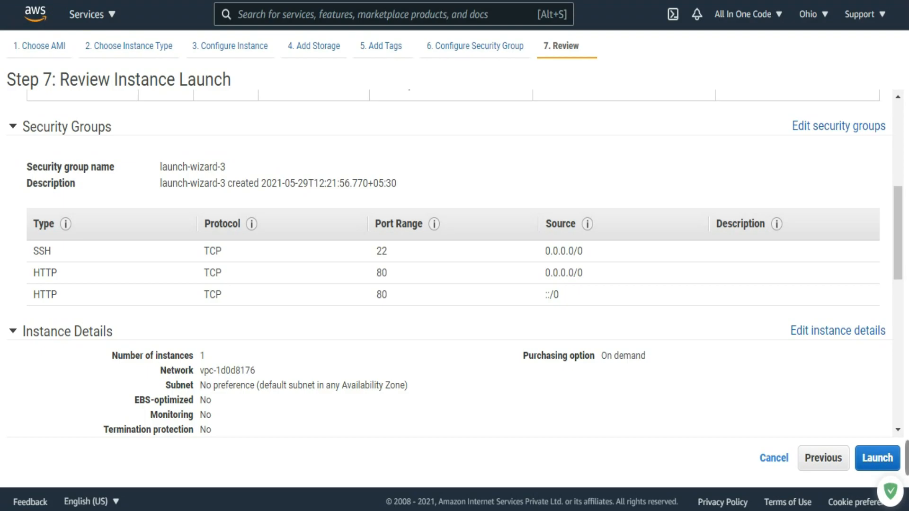
{"action": "scroll", "coordinate": [456, 265], "scroll_direction": "down", "scroll_amount": 8}
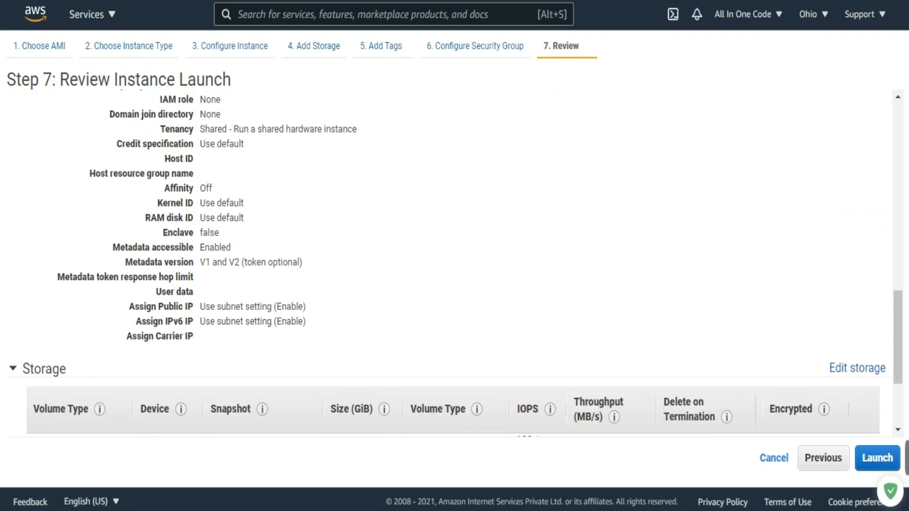
{"action": "scroll", "coordinate": [456, 265], "scroll_direction": "up", "scroll_amount": 10}
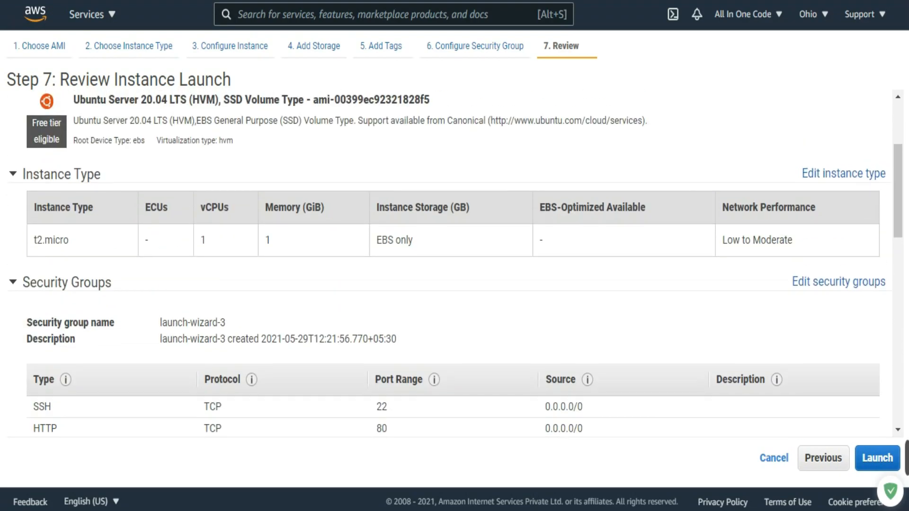
{"action": "left_click", "coordinate": [877, 457]}
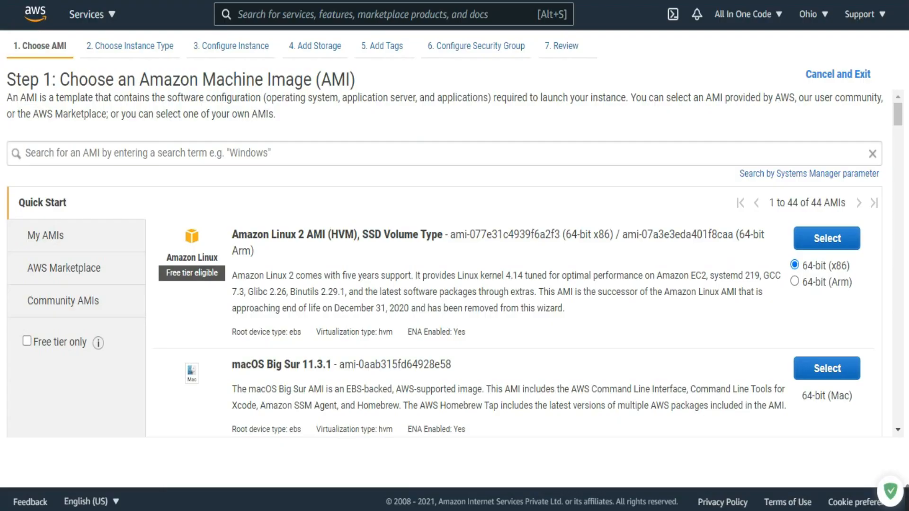
Step: Select the 64-bit (x86) Ubuntu Server 20.04 LTS AMI and proceed to the launch review with the t2.micro instance type
{"action": "scroll", "coordinate": [473, 260], "scroll_direction": "down", "scroll_amount": 7}
{"action": "scroll", "coordinate": [511, 262], "scroll_direction": "down", "scroll_amount": 5}
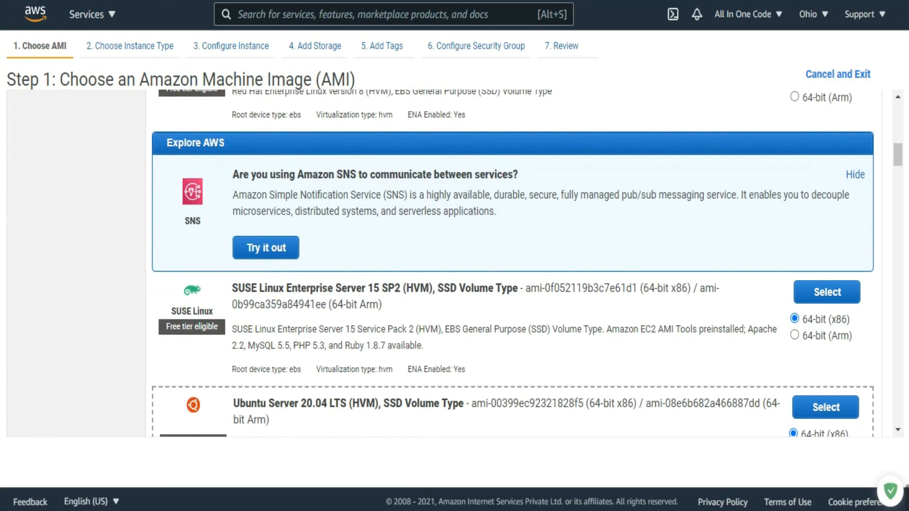
{"action": "scroll", "coordinate": [511, 262], "scroll_direction": "down", "scroll_amount": 3}
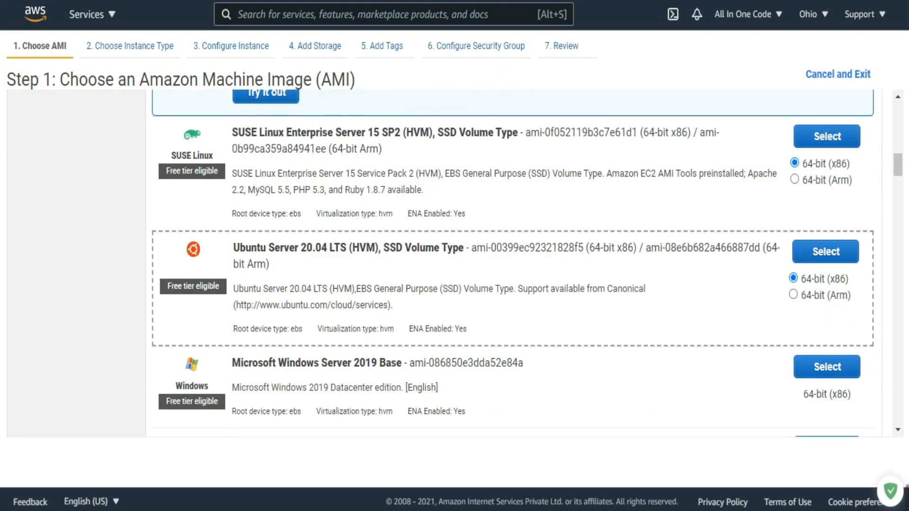
{"action": "left_click", "coordinate": [826, 251]}
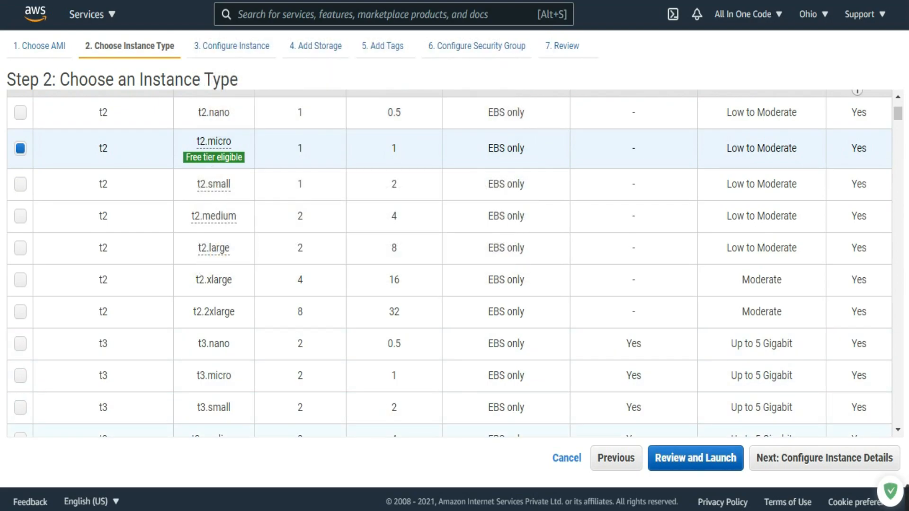
{"action": "left_click", "coordinate": [696, 458]}
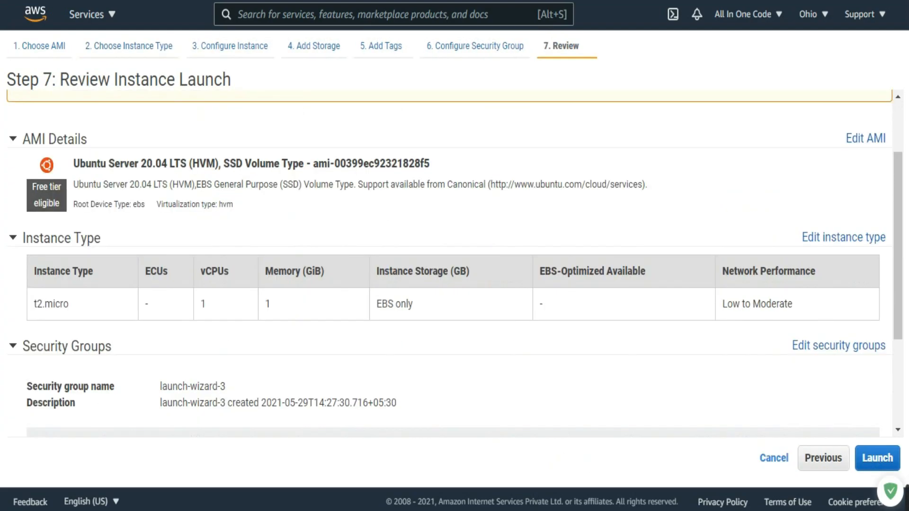
Step: Change the security group's SSH rule to HTTP with source Anywhere and return to the launch review
{"action": "scroll", "coordinate": [455, 263], "scroll_direction": "down", "scroll_amount": 2}
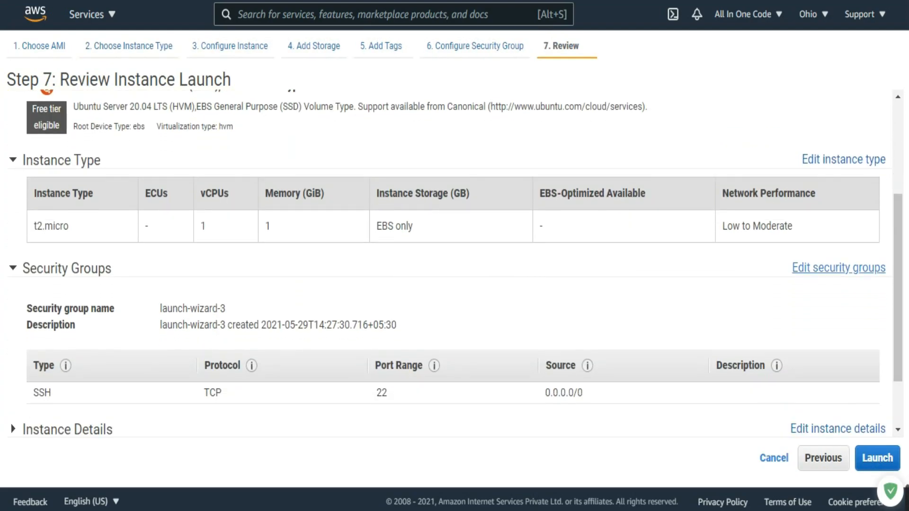
{"action": "left_click", "coordinate": [838, 268]}
{"action": "left_click", "coordinate": [50, 288]}
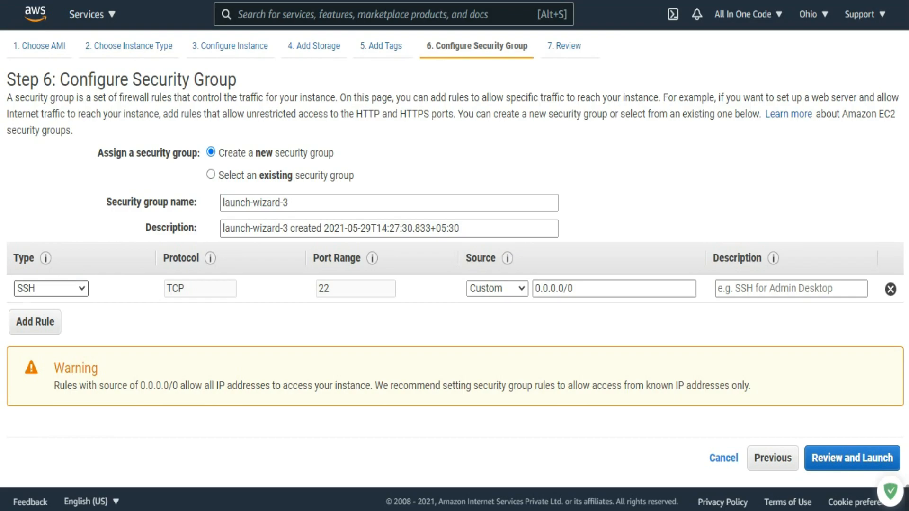
{"action": "left_click", "coordinate": [28, 202]}
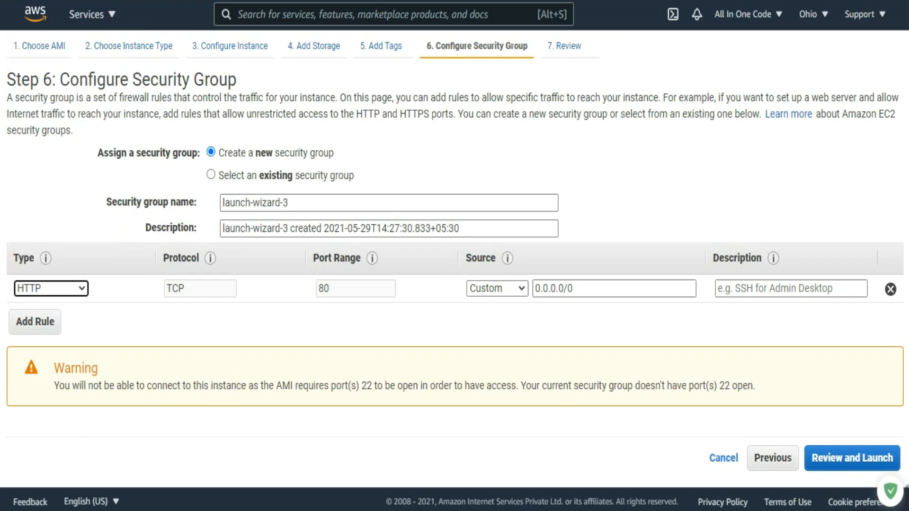
{"action": "left_click", "coordinate": [497, 288]}
{"action": "left_click", "coordinate": [490, 318]}
{"action": "left_click", "coordinate": [852, 458]}
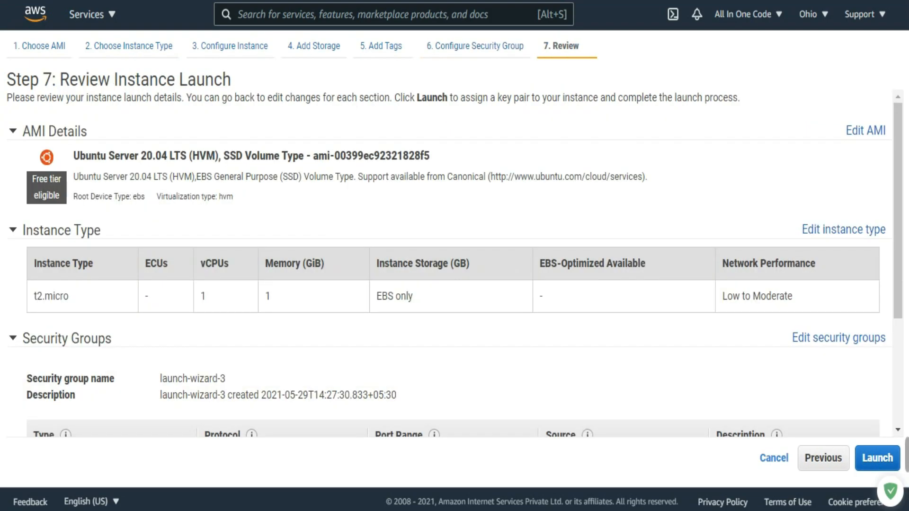
Step: Start the launch and choose to create a new key pair named AIOCkeypair
{"action": "left_click", "coordinate": [877, 458]}
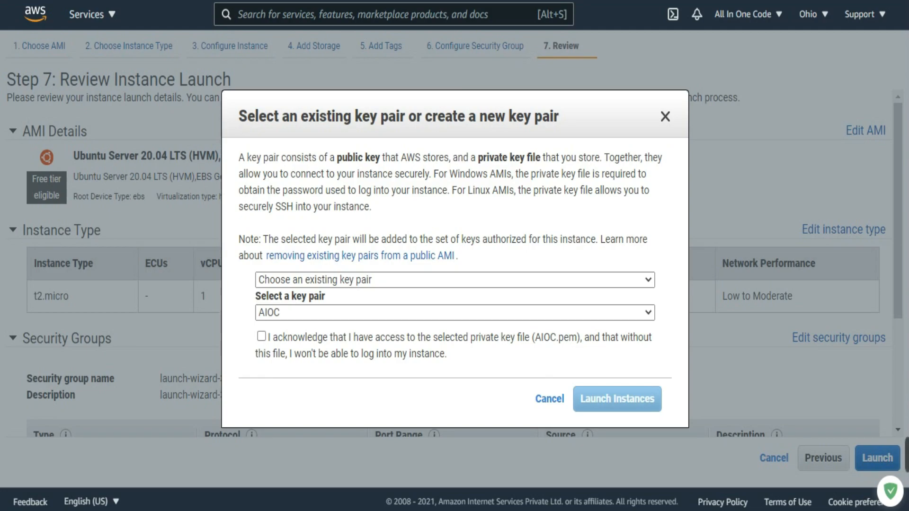
{"action": "left_click", "coordinate": [455, 280]}
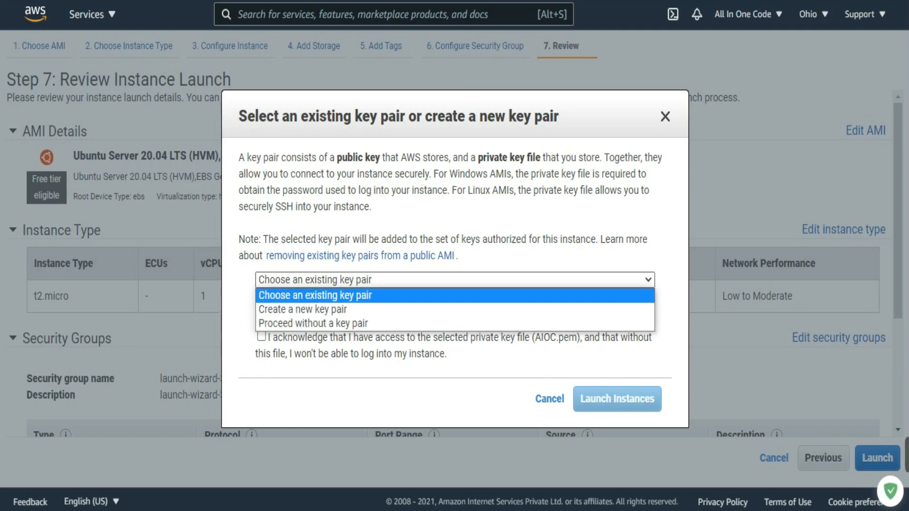
{"action": "left_click", "coordinate": [454, 310]}
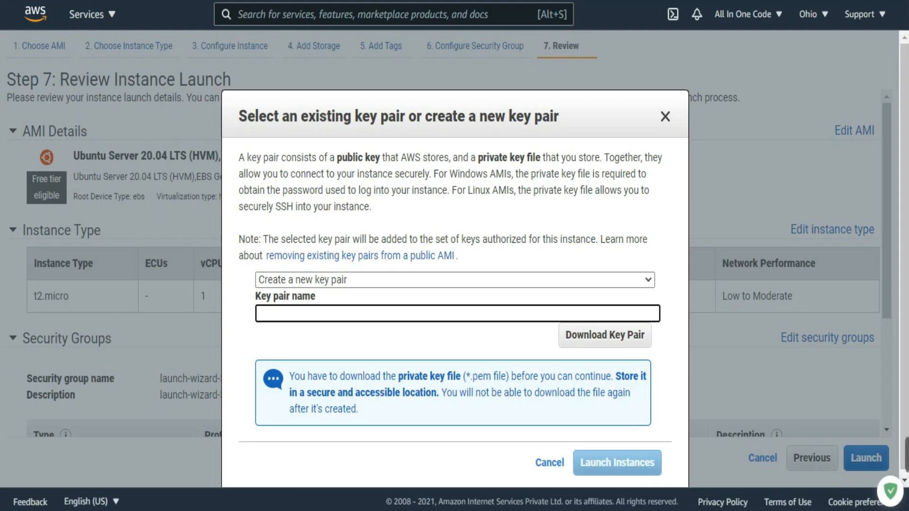
{"action": "type", "text": "AIOC"}
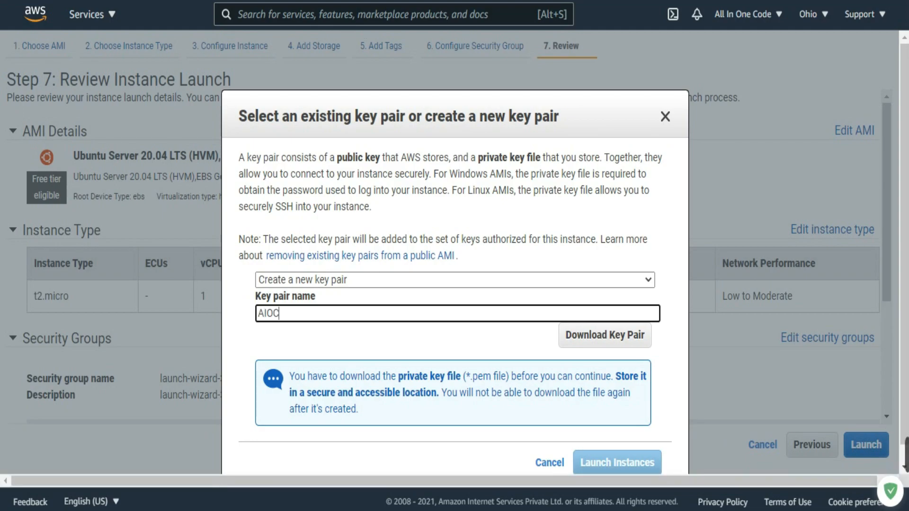
{"action": "type", "text": " keypair"}
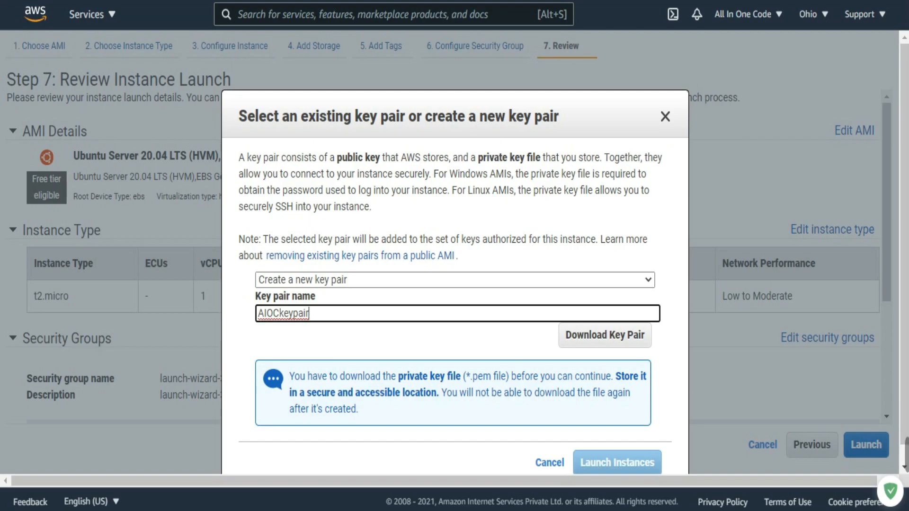
Step: Download the key pair and save it as the PEM file AIOCkeypair.pem inside the AIOC AWS DATA folder
{"action": "left_click", "coordinate": [604, 335]}
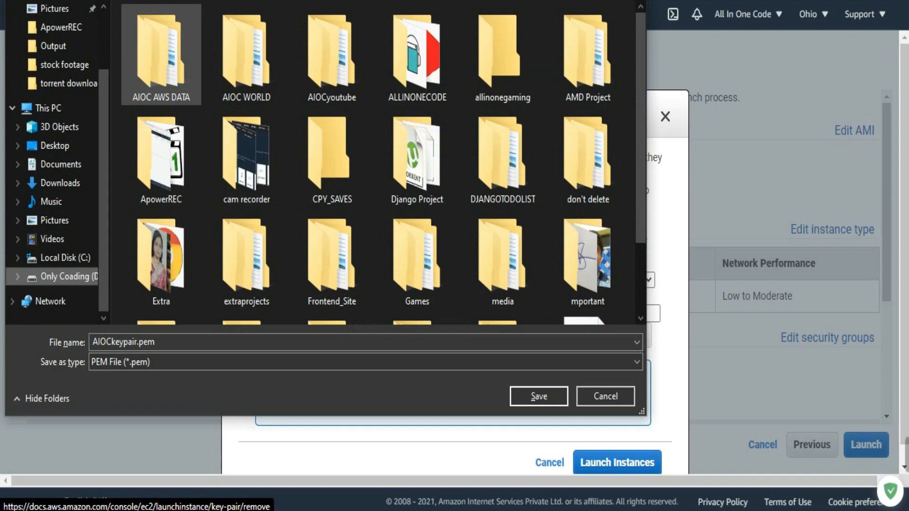
{"action": "double_click", "coordinate": [163, 52]}
{"action": "double_click", "coordinate": [153, 31]}
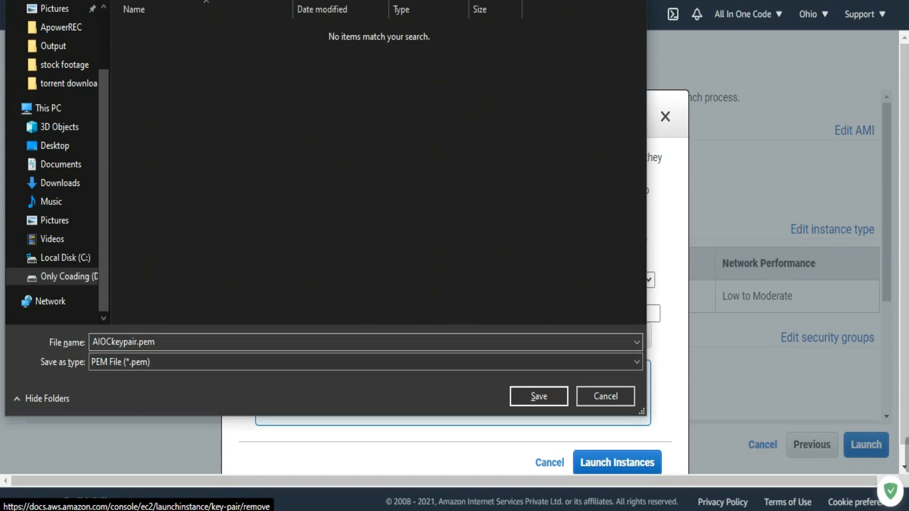
{"action": "left_click", "coordinate": [365, 362]}
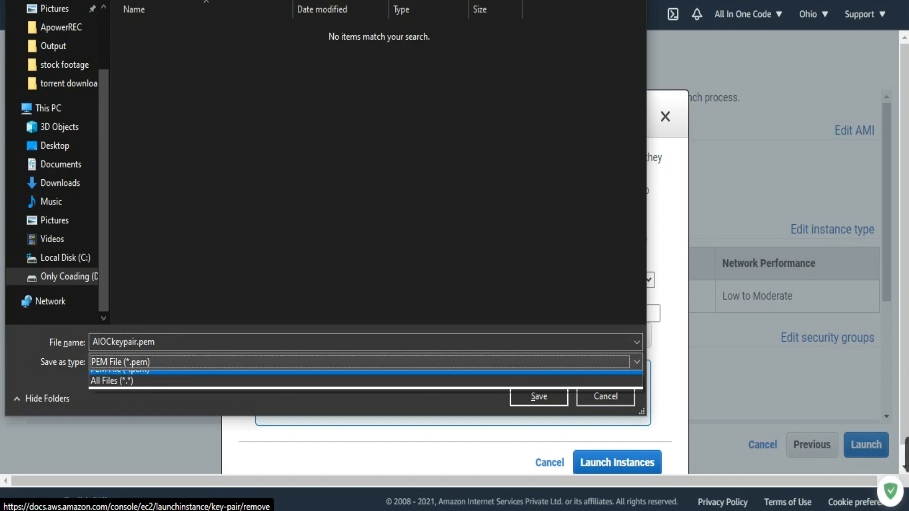
{"action": "left_click", "coordinate": [365, 363]}
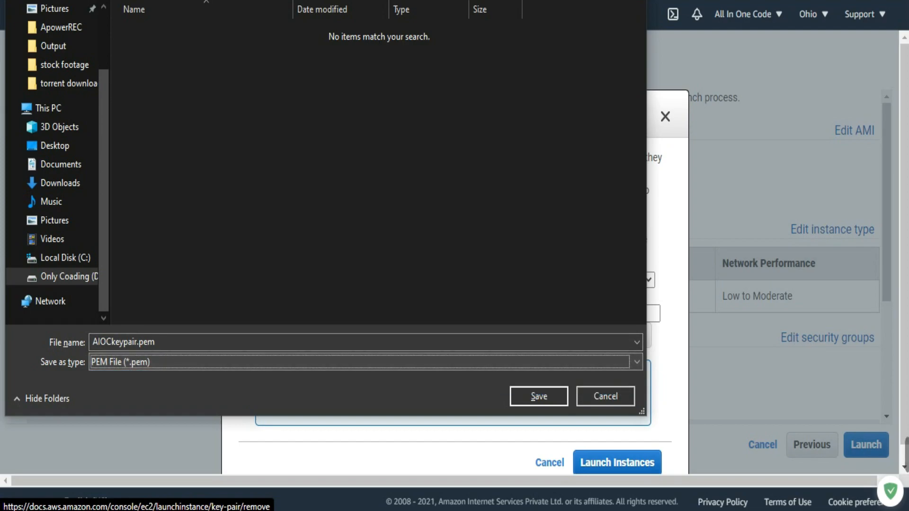
{"action": "left_click", "coordinate": [539, 396]}
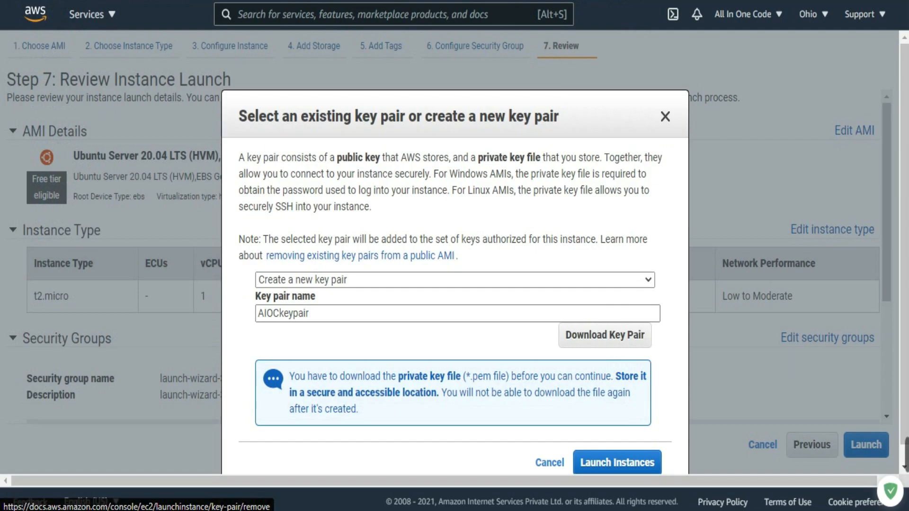
{"action": "scroll", "coordinate": [454, 256], "scroll_direction": "down", "scroll_amount": 2}
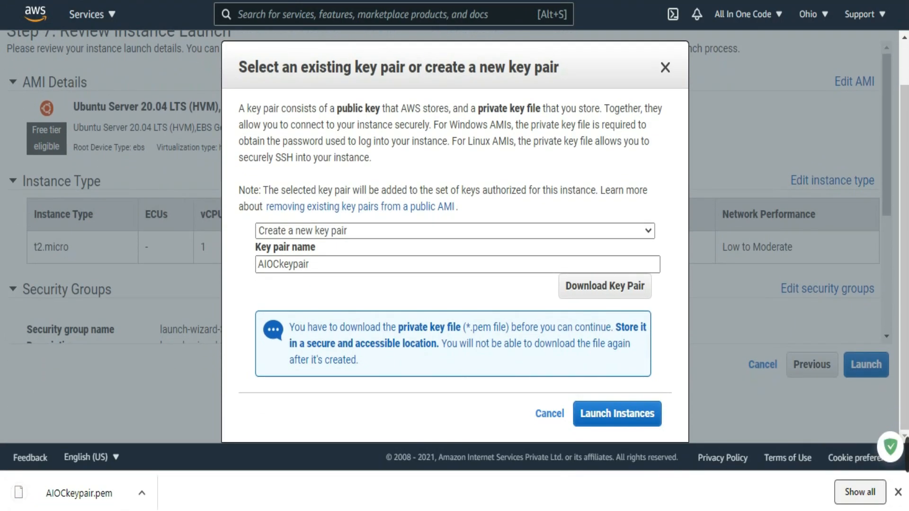
{"action": "left_click", "coordinate": [897, 492]}
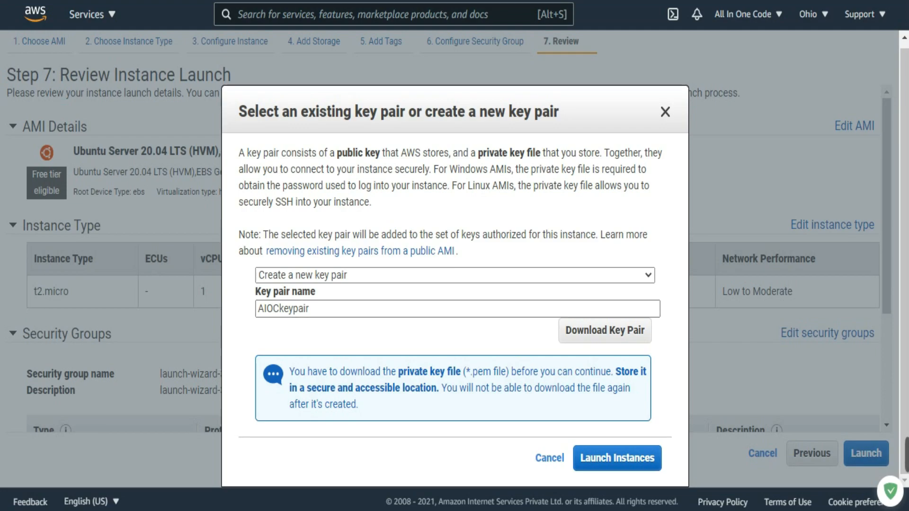
Step: Launch the instance with the new key pair, look through the launch status page and open the instances list
{"action": "left_click", "coordinate": [617, 457]}
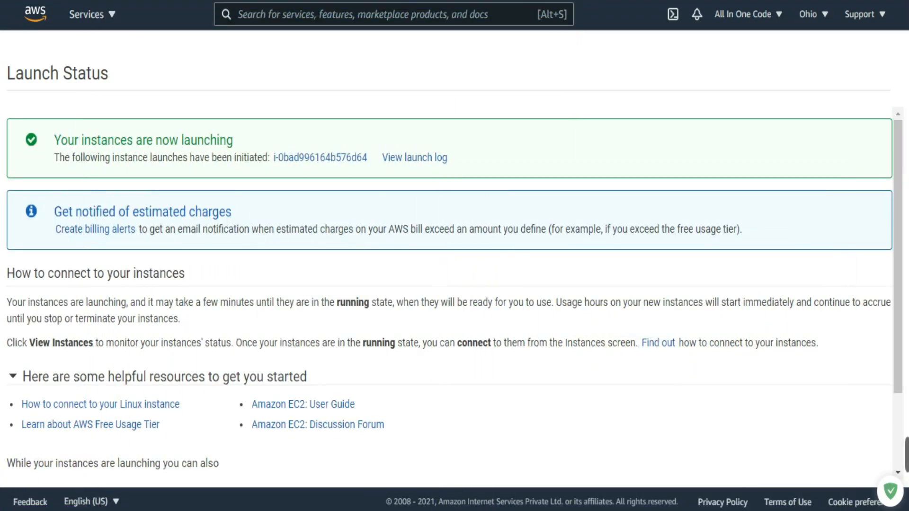
{"action": "scroll", "coordinate": [450, 290], "scroll_direction": "down", "scroll_amount": 3}
{"action": "scroll", "coordinate": [450, 289], "scroll_direction": "up", "scroll_amount": 3}
{"action": "scroll", "coordinate": [454, 293], "scroll_direction": "down", "scroll_amount": 2}
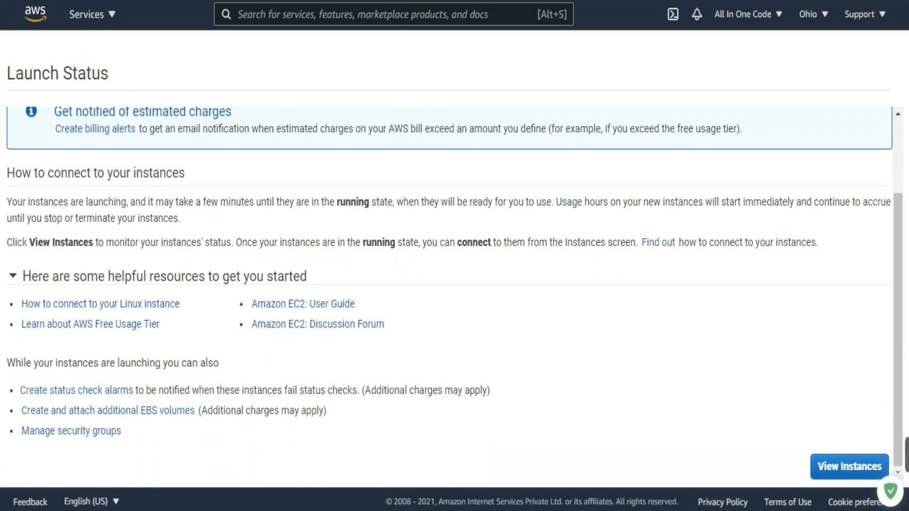
{"action": "left_click", "coordinate": [849, 466]}
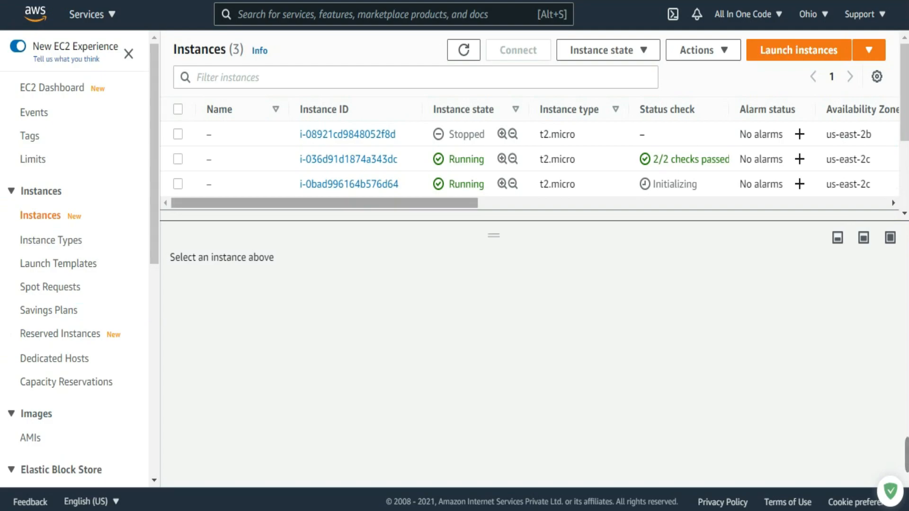
Step: Select the newly launched instance in the instances list, enlarge its details pane and look through the instance summary and details
{"action": "left_click_drag", "start_coordinate": [324, 203], "coordinate": [717, 203]}
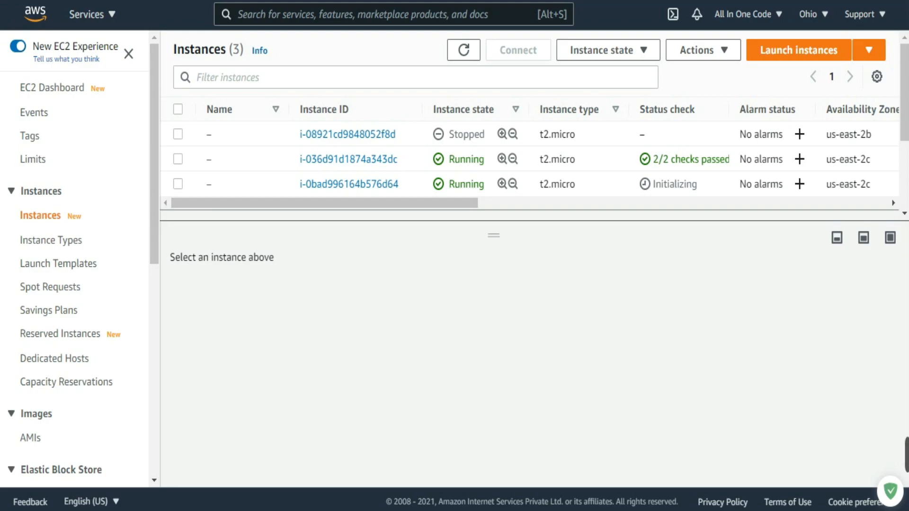
{"action": "left_click", "coordinate": [178, 184]}
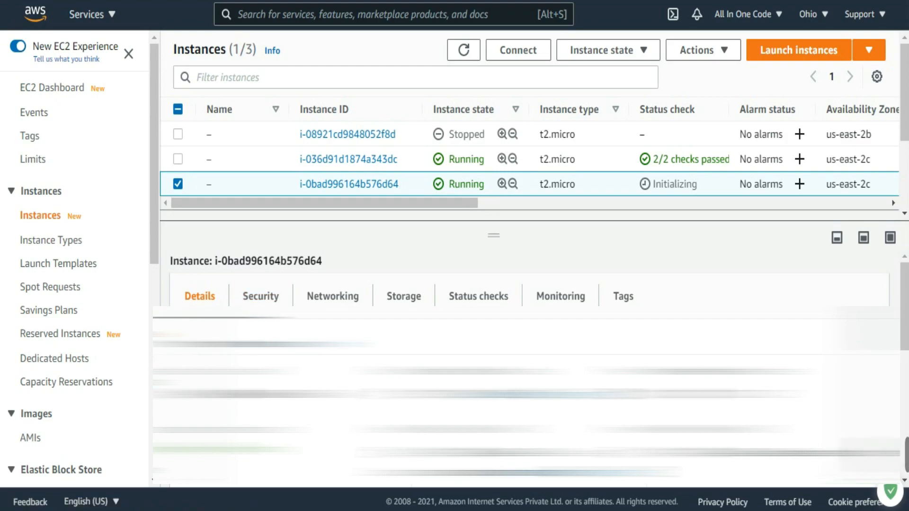
{"action": "left_click_drag", "start_coordinate": [493, 236], "coordinate": [493, 195]}
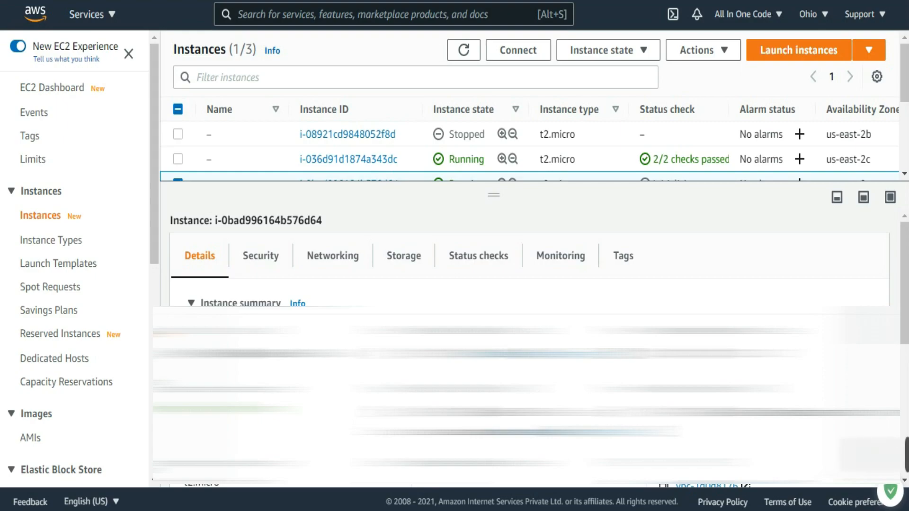
{"action": "scroll", "coordinate": [512, 360], "scroll_direction": "down", "scroll_amount": 2}
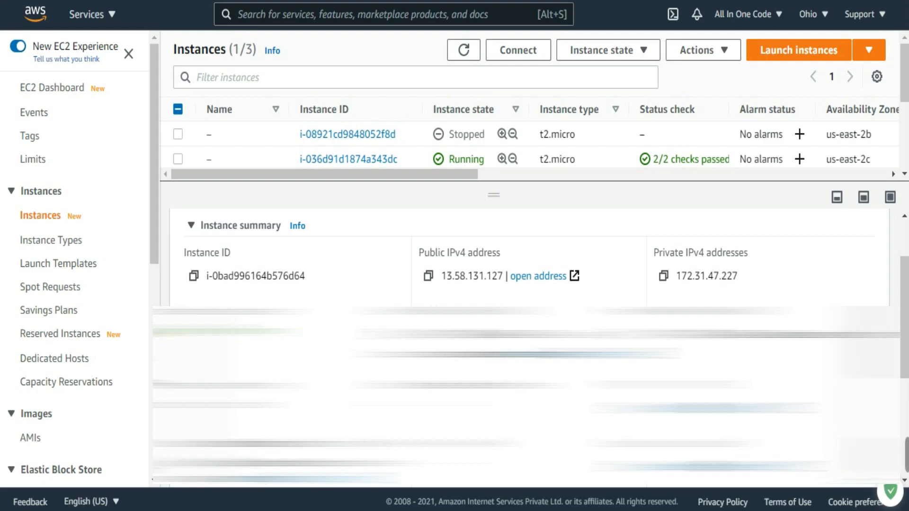
{"action": "scroll", "coordinate": [529, 265], "scroll_direction": "down", "scroll_amount": 3}
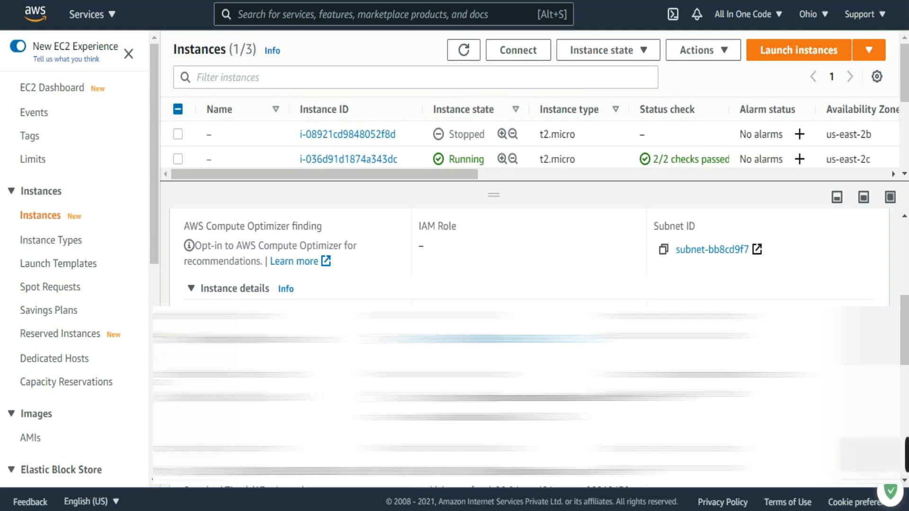
{"action": "scroll", "coordinate": [529, 256], "scroll_direction": "down", "scroll_amount": 2}
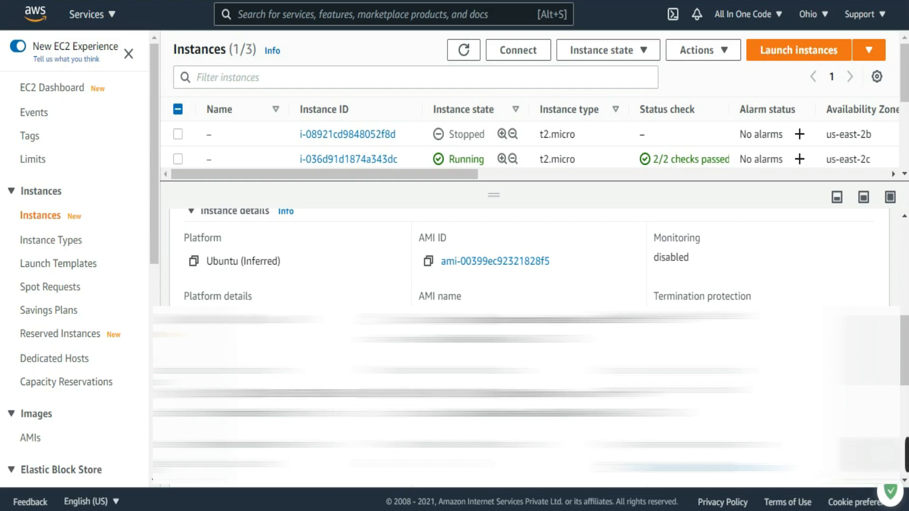
{"action": "scroll", "coordinate": [529, 256], "scroll_direction": "down", "scroll_amount": 2}
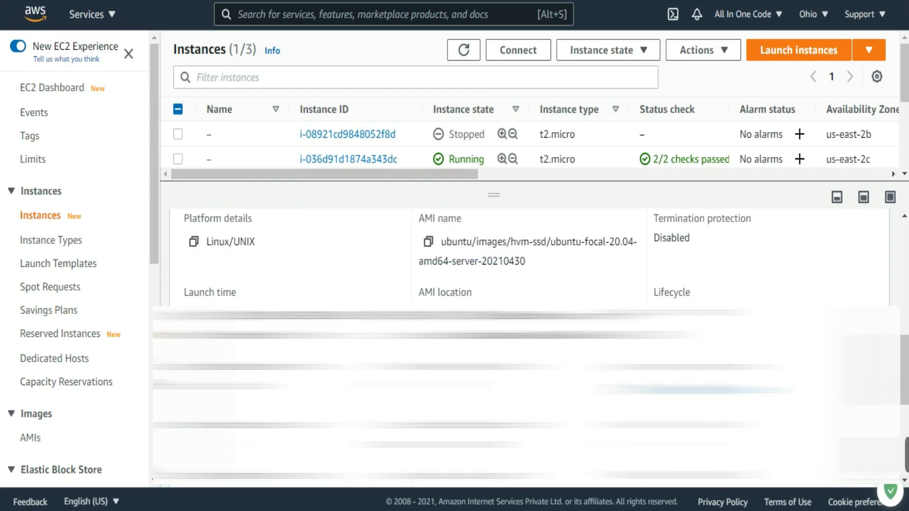
{"action": "scroll", "coordinate": [529, 256], "scroll_direction": "down", "scroll_amount": 2}
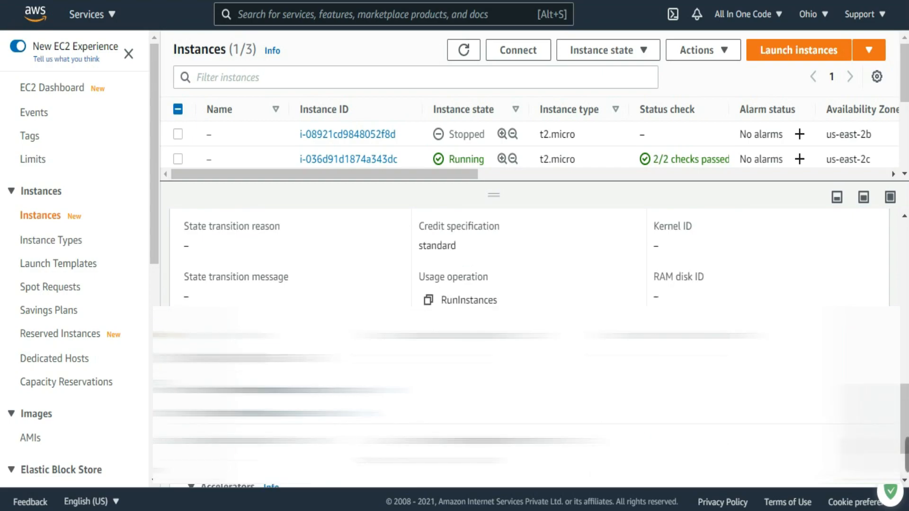
{"action": "left_click", "coordinate": [192, 390]}
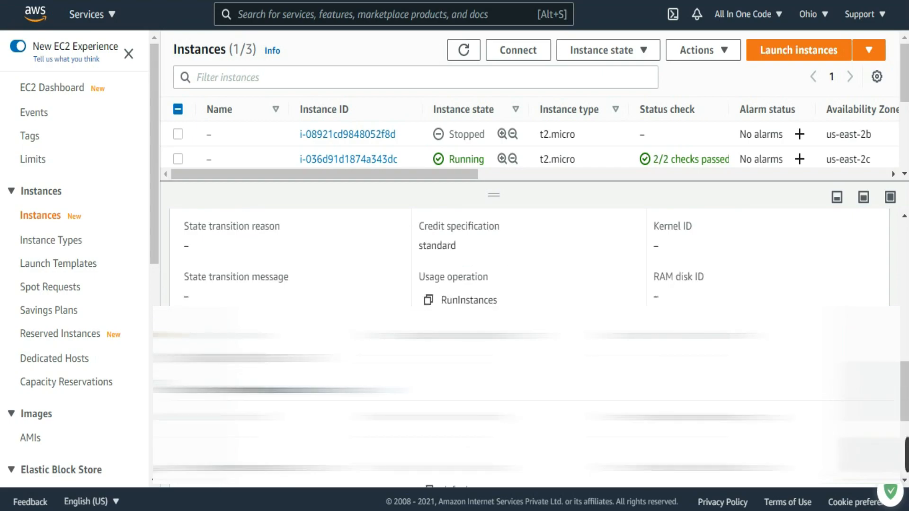
{"action": "scroll", "coordinate": [529, 255], "scroll_direction": "down", "scroll_amount": 4}
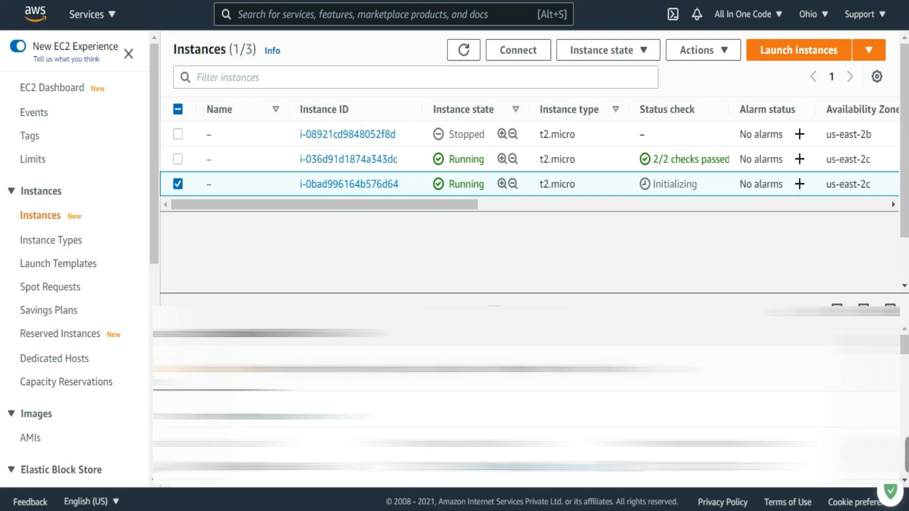
Step: Open the Connect to instance page for the new instance and read through its SSH client instructions
{"action": "right_click", "coordinate": [324, 180]}
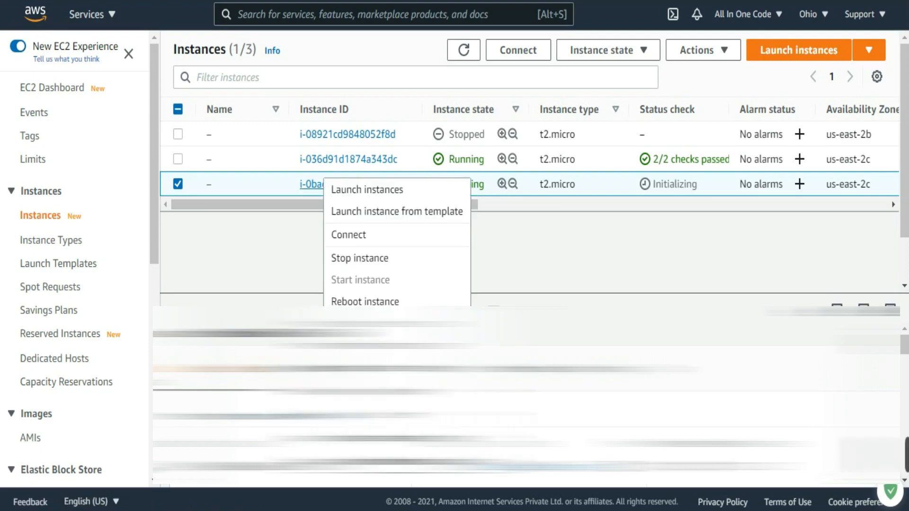
{"action": "right_click", "coordinate": [365, 185]}
{"action": "left_click", "coordinate": [389, 241]}
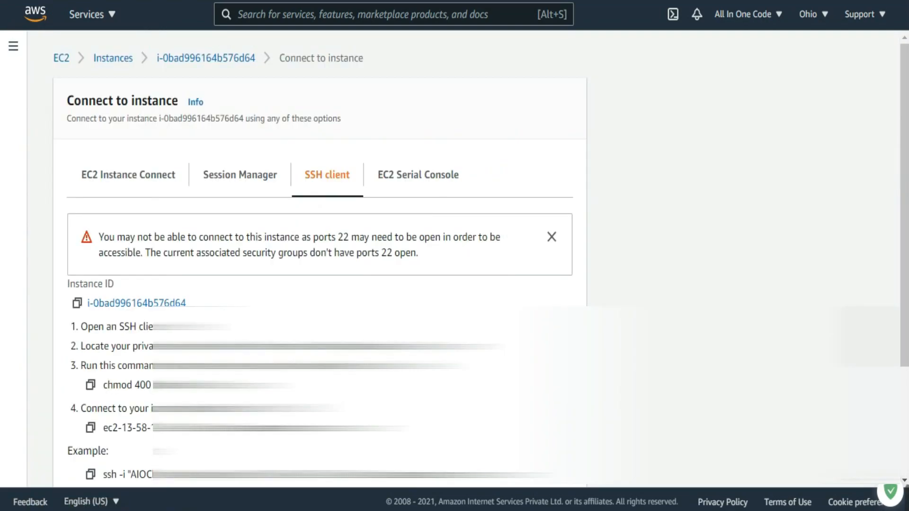
{"action": "scroll", "coordinate": [320, 260], "scroll_direction": "down", "scroll_amount": 2}
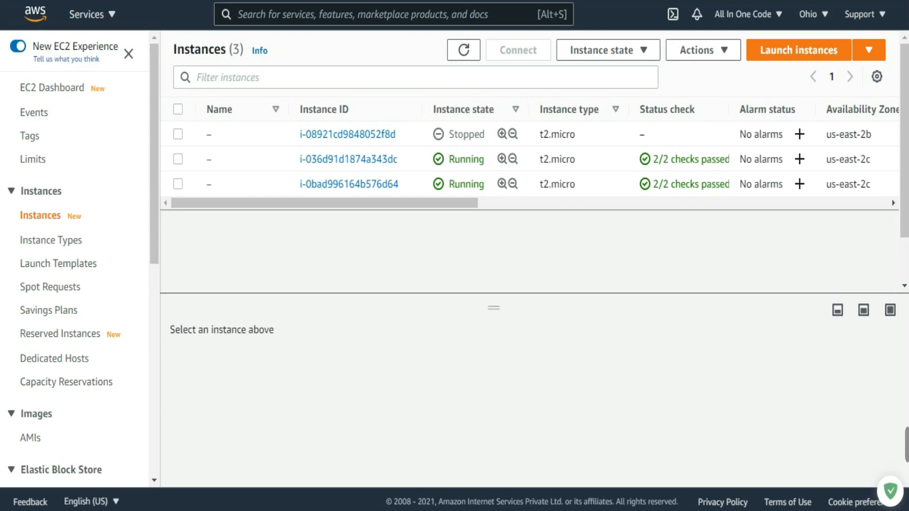
Step: Select the KEY PAIR folder's path in File Explorer, and run ssh in Command Prompt to check the SSH client's usage
{"action": "key", "text": "super"}
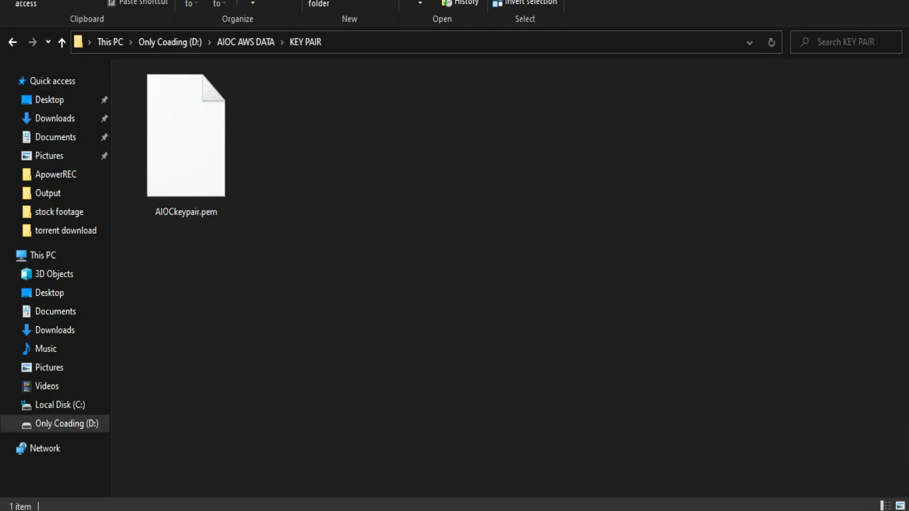
{"action": "left_click", "coordinate": [416, 42]}
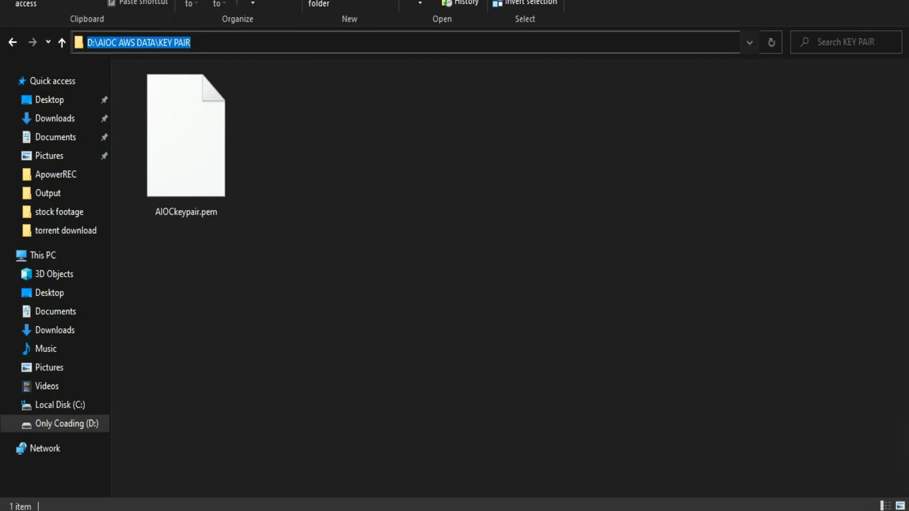
{"action": "left_click", "coordinate": [441, 501]}
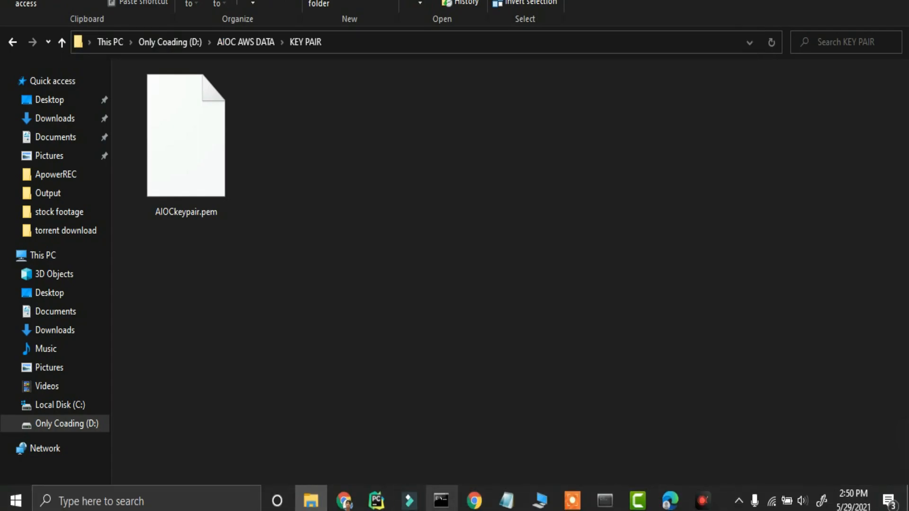
{"action": "type", "text": "ssh"}
{"action": "key", "text": "Return"}
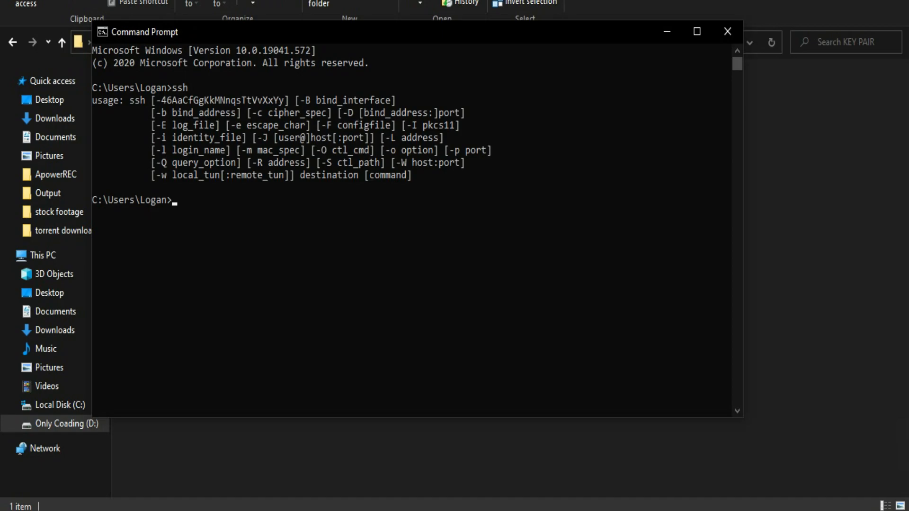
{"action": "left_click_drag", "start_coordinate": [412, 175], "coordinate": [92, 100]}
{"action": "left_click", "coordinate": [223, 199]}
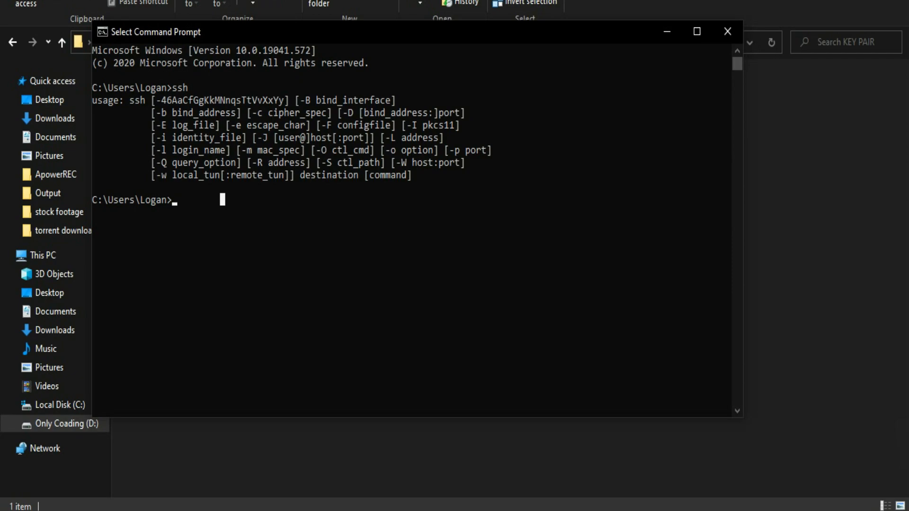
{"action": "left_click", "coordinate": [169, 199]}
{"action": "left_click", "coordinate": [175, 199]}
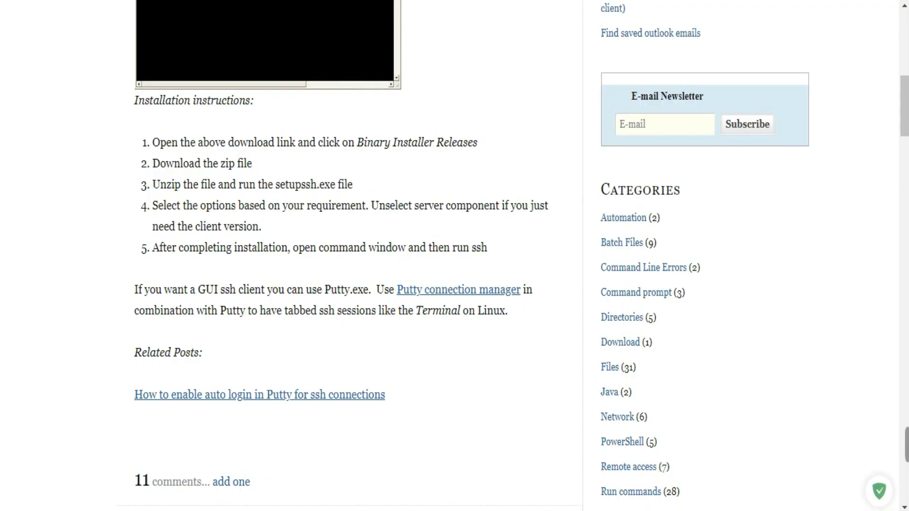
{"action": "left_click_drag", "start_coordinate": [152, 142], "coordinate": [488, 247]}
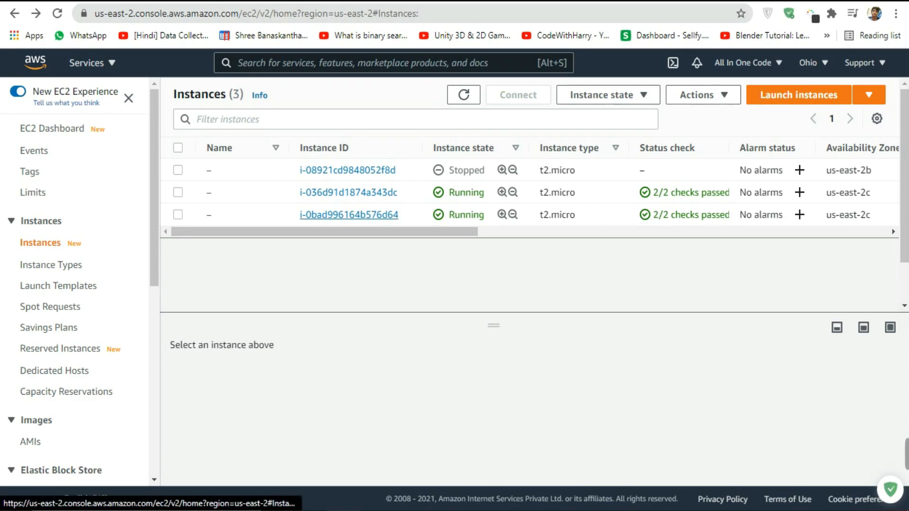
Step: Open the new instance's connection page in the AWS console and copy the example SSH command that uses AIOCkeypair.pem
{"action": "right_click", "coordinate": [336, 215]}
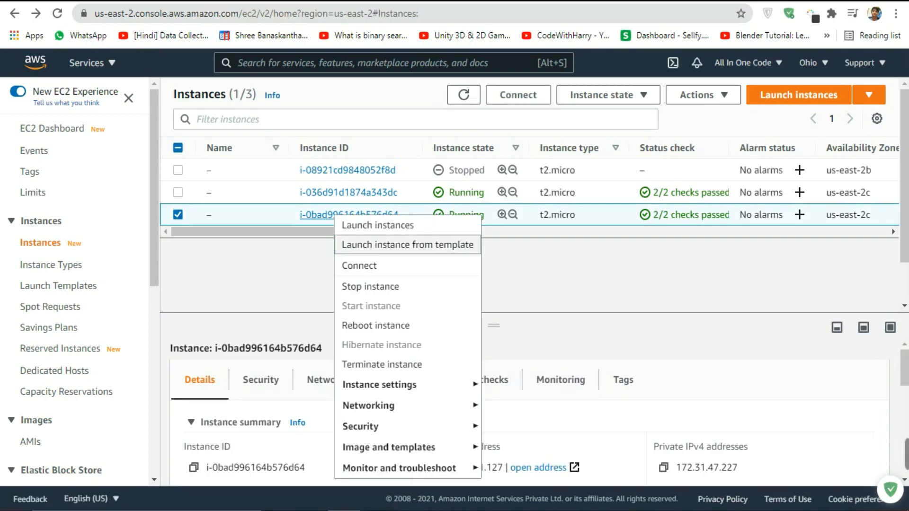
{"action": "left_click", "coordinate": [360, 265]}
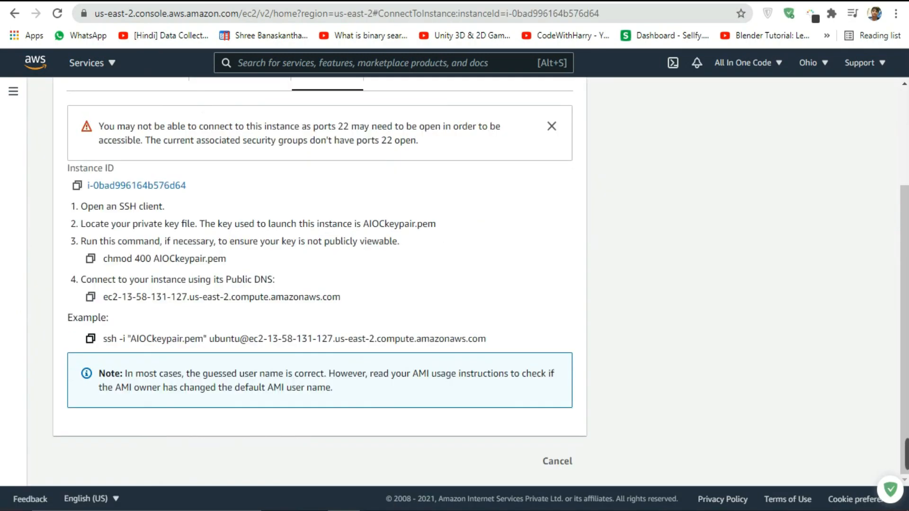
{"action": "left_click", "coordinate": [90, 338]}
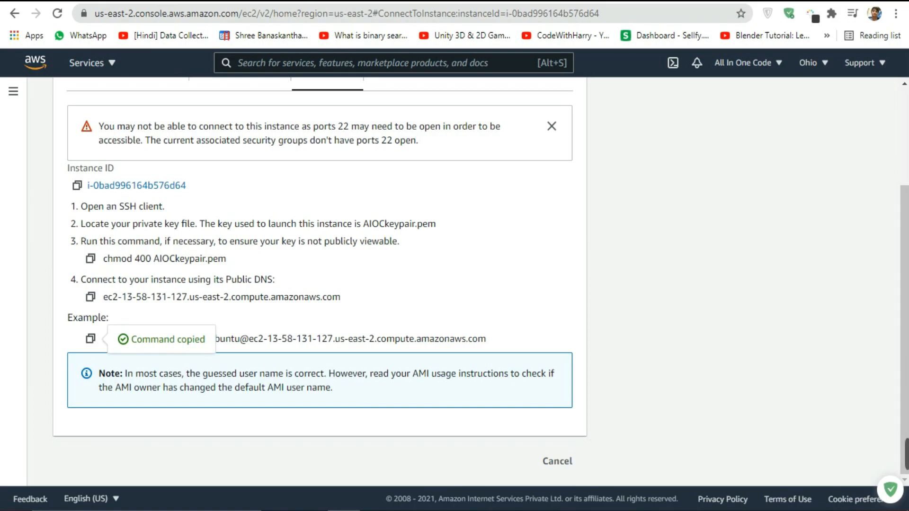
{"action": "left_click_drag", "start_coordinate": [67, 318], "coordinate": [109, 318]}
{"action": "left_click", "coordinate": [113, 319]}
{"action": "left_click", "coordinate": [90, 339]}
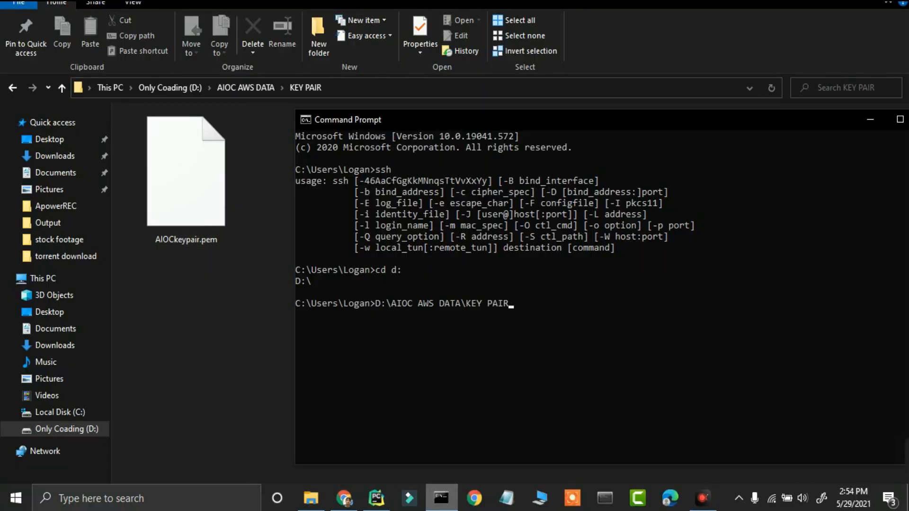
Step: Change the Command Prompt directory to D:\AIOC AWS DATA\KEY PAIR and connect to the Ubuntu instance with the copied SSH command
{"action": "key", "text": "Return"}
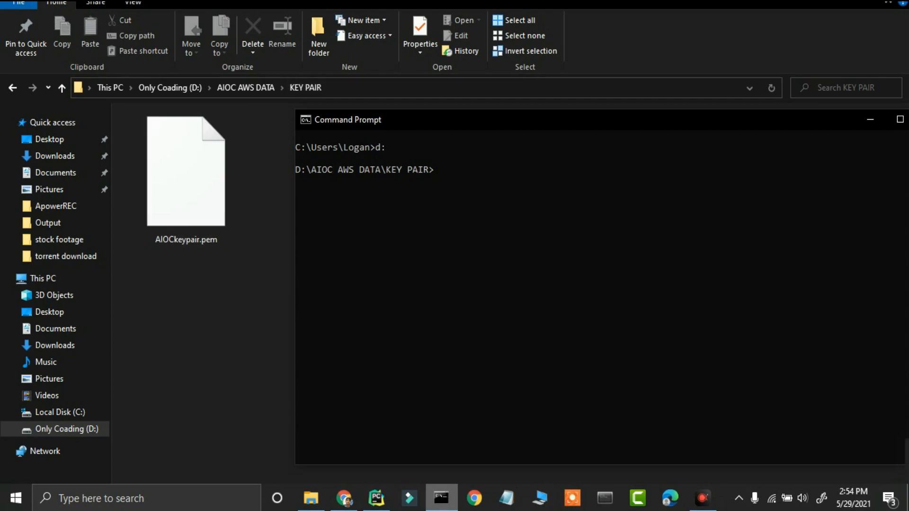
{"action": "right_click", "coordinate": [187, 311]}
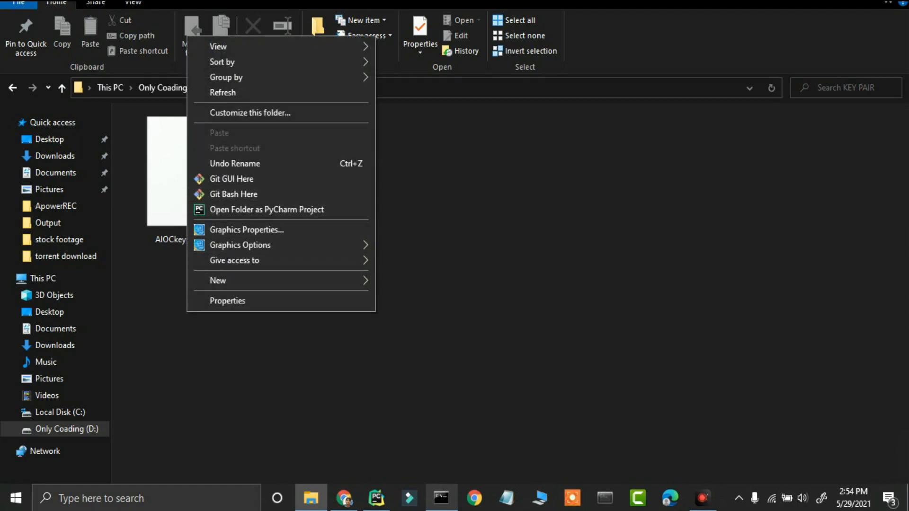
{"action": "left_click", "coordinate": [344, 498]}
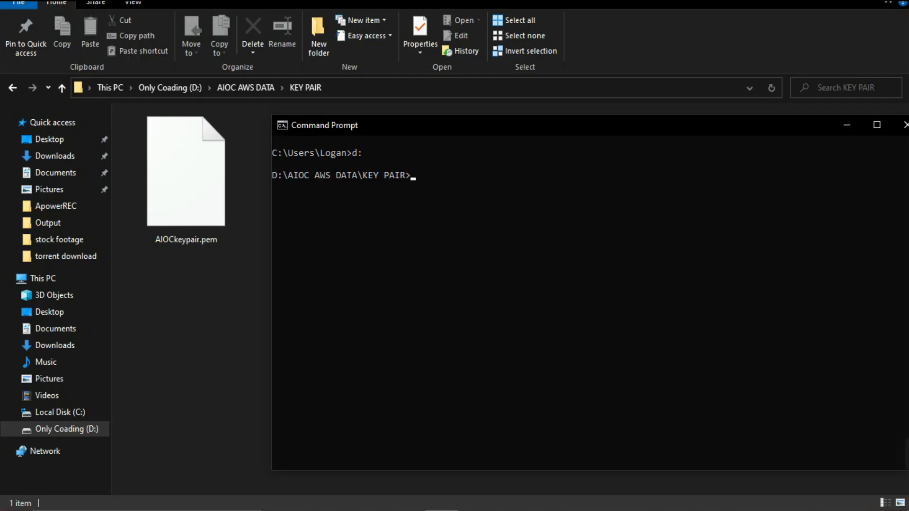
{"action": "key", "text": "ctrl+v"}
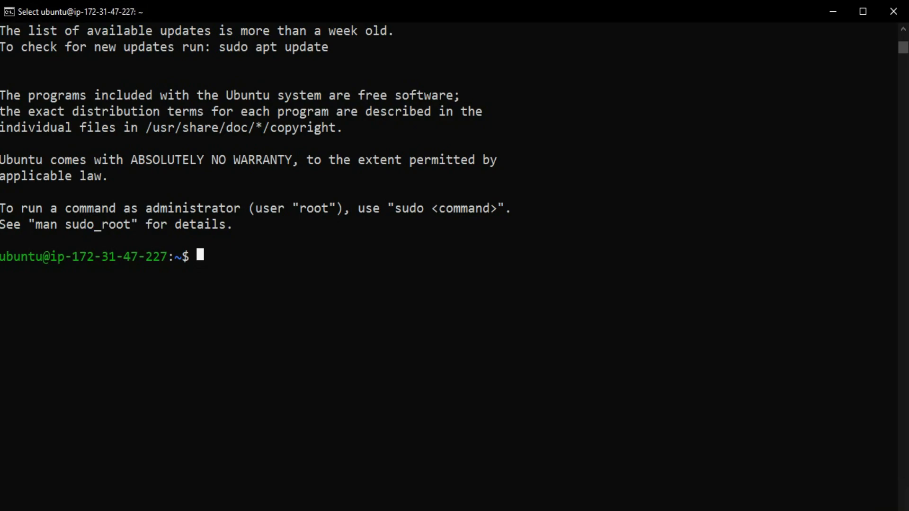
Step: List the home directory of the remote Ubuntu session with dir and clear the terminal
{"action": "type", "text": "dri"}
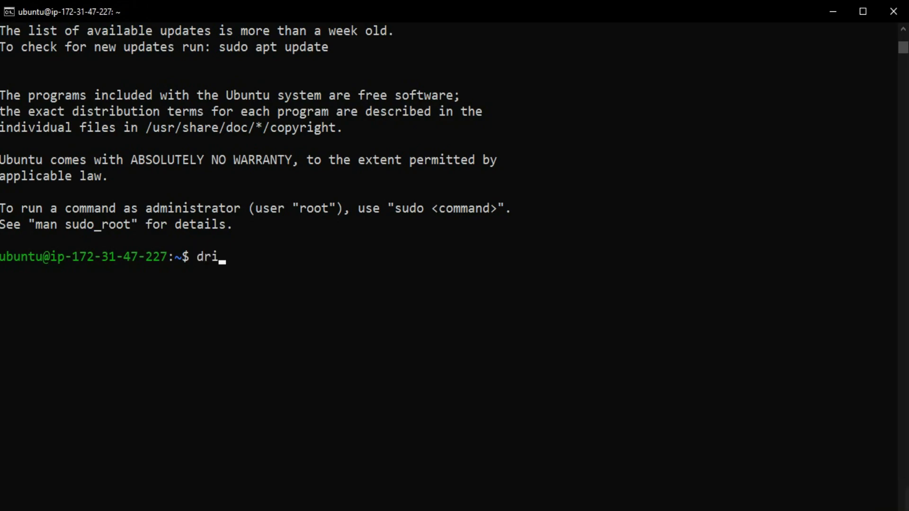
{"action": "key", "text": "BackSpace"}
{"action": "key", "text": "BackSpace"}
{"action": "type", "text": "ir"}
{"action": "key", "text": "Return"}
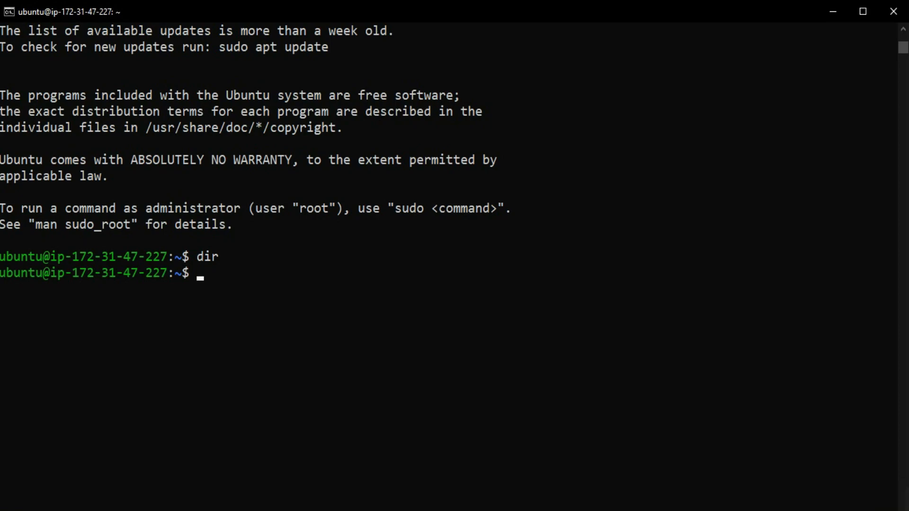
{"action": "key", "text": "ctrl+l"}
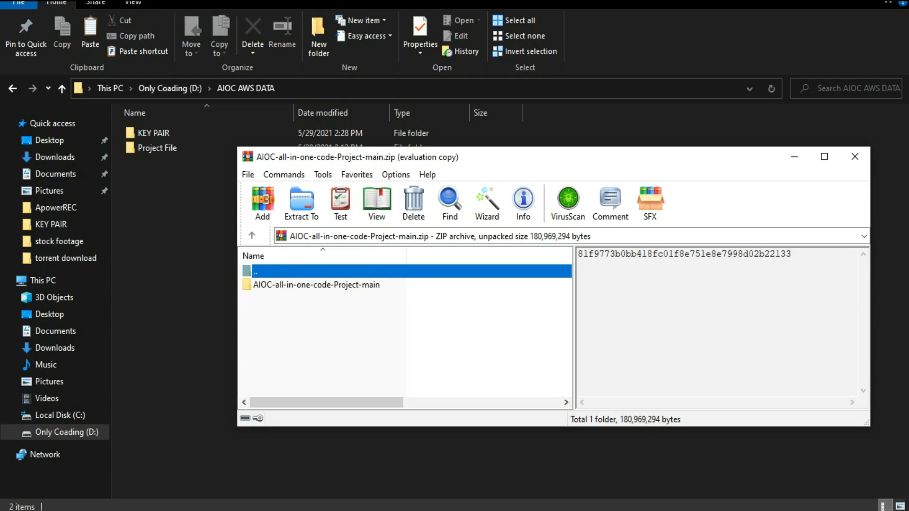
Step: Extract the AIOC-all-in-one-code-Project-main folder from the zip archive into the Project File folder and open its ALLINONECODESITE subfolder
{"action": "double_click", "coordinate": [157, 148]}
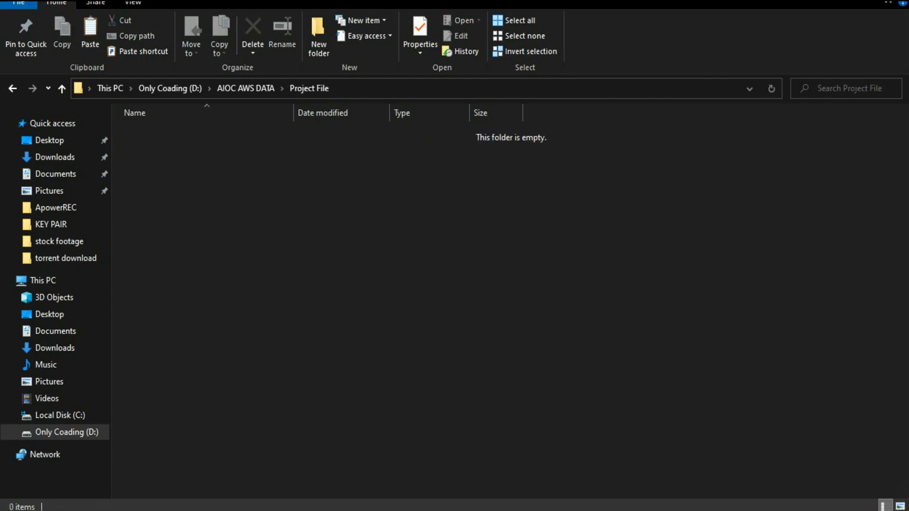
{"action": "key", "text": "alt+Tab"}
{"action": "left_click", "coordinate": [316, 285]}
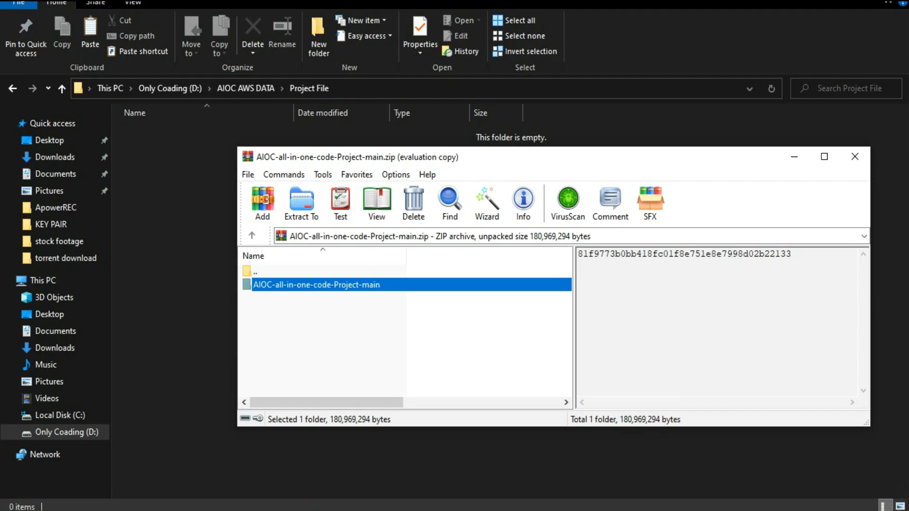
{"action": "left_click_drag", "start_coordinate": [316, 285], "coordinate": [175, 265]}
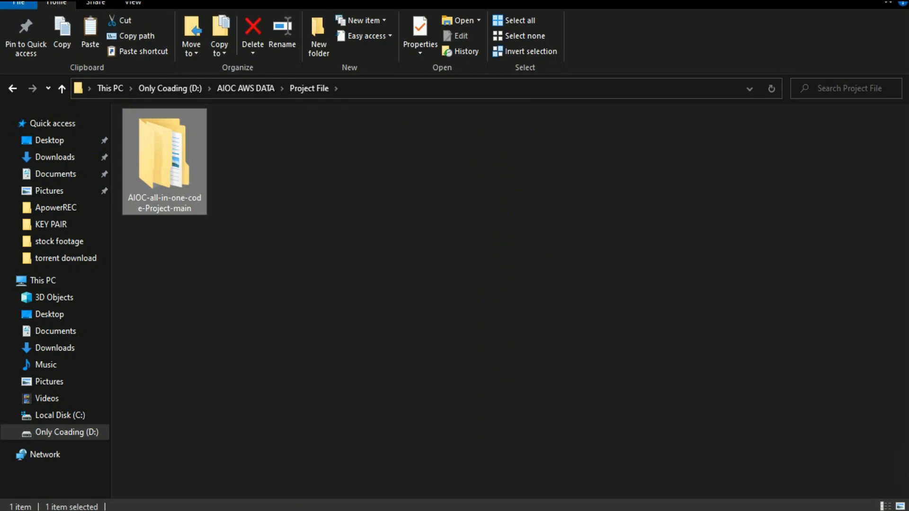
{"action": "key", "text": "Return"}
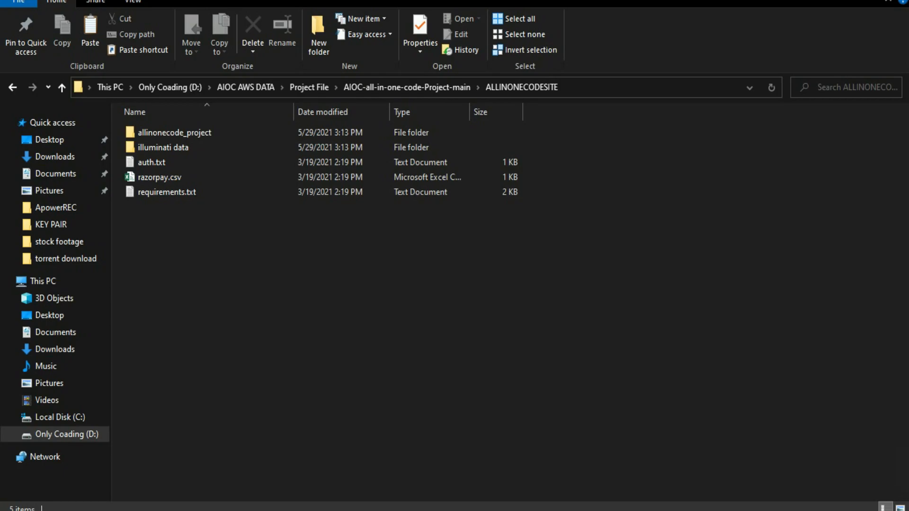
Step: Show the desktop and launch WinSCP from the recently added applications
{"action": "key", "text": "super+d"}
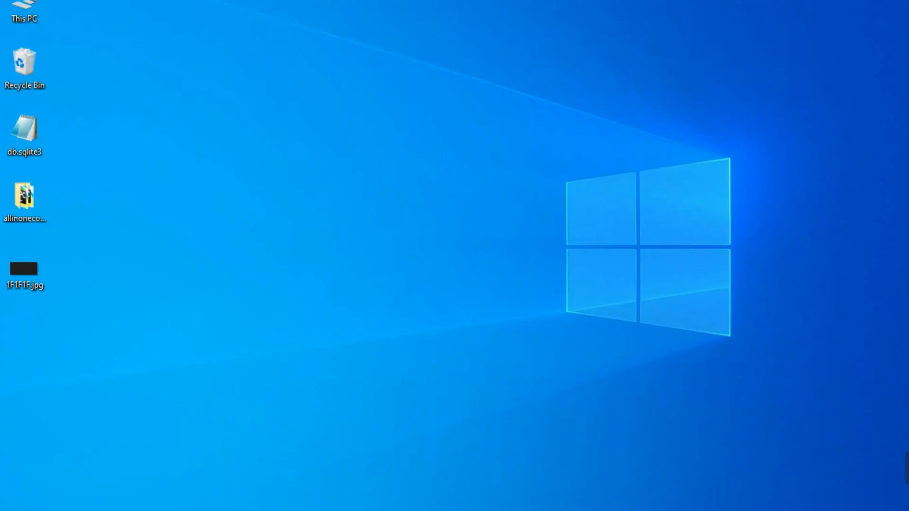
{"action": "key", "text": "super"}
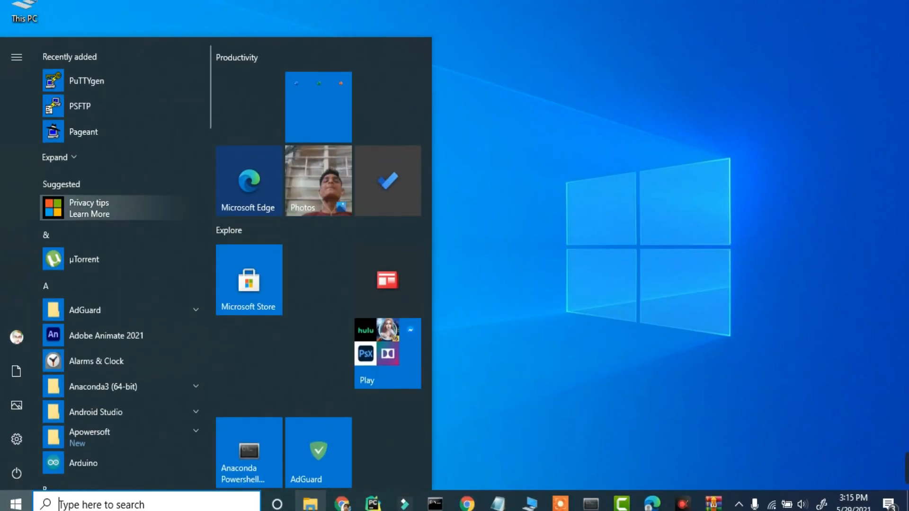
{"action": "left_click", "coordinate": [55, 157]}
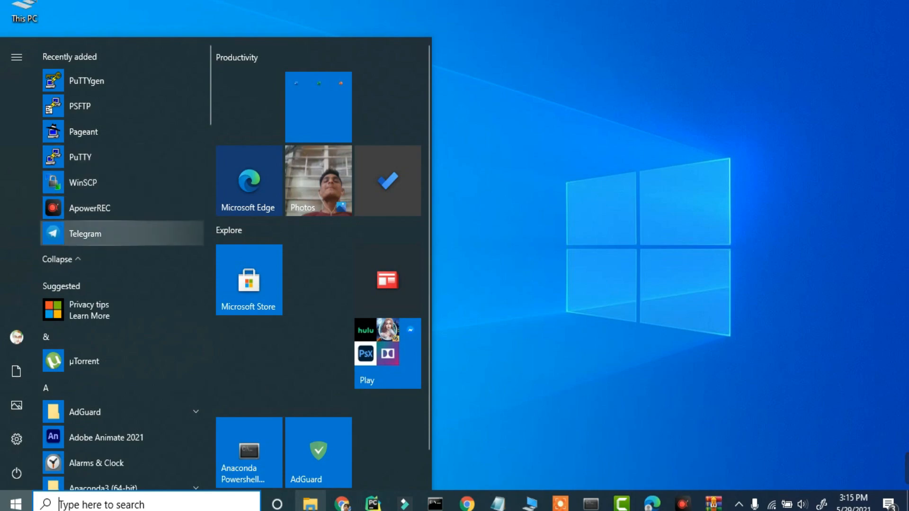
{"action": "left_click", "coordinate": [82, 182]}
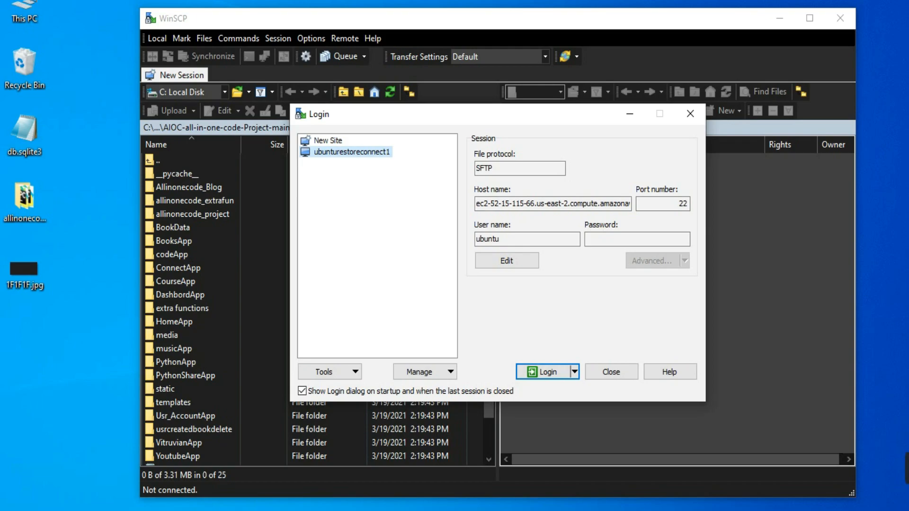
Step: Create a text file named Test1.txt on the desktop containing "Hi! Subscribe AIOC Now :)"
{"action": "right_click", "coordinate": [86, 216]}
{"action": "mouse_move", "coordinate": [117, 398]}
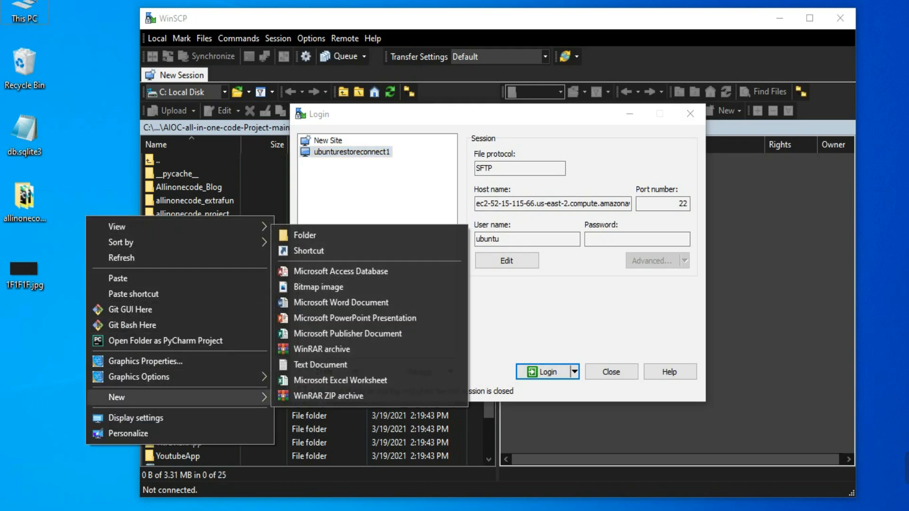
{"action": "left_click", "coordinate": [320, 365]}
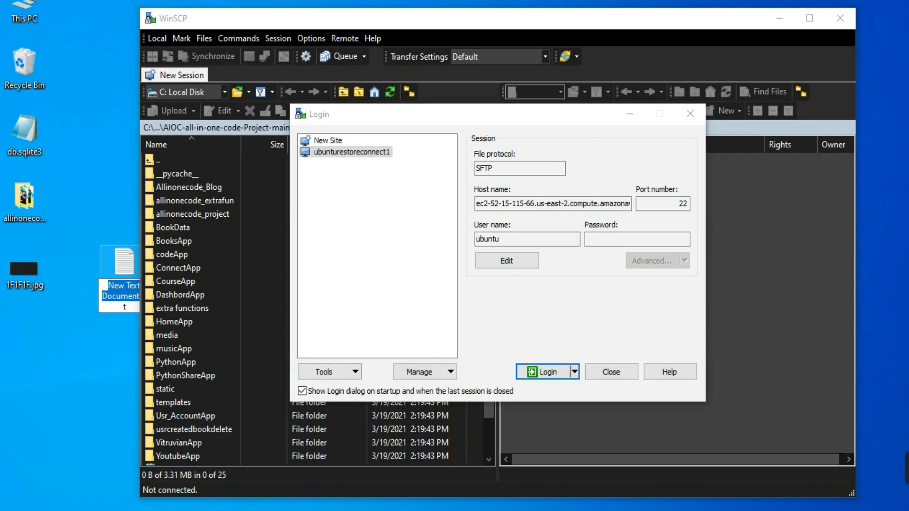
{"action": "key", "text": "Return"}
{"action": "key", "text": "Return"}
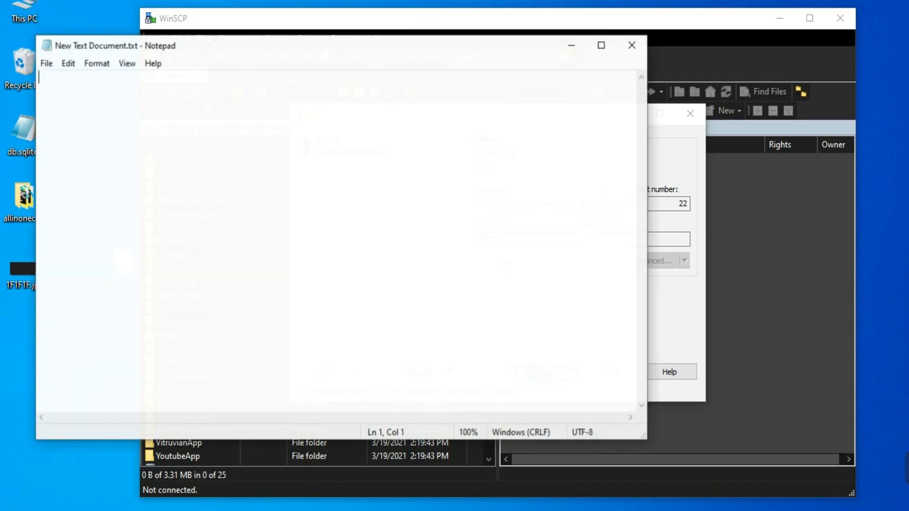
{"action": "left_click", "coordinate": [631, 43]}
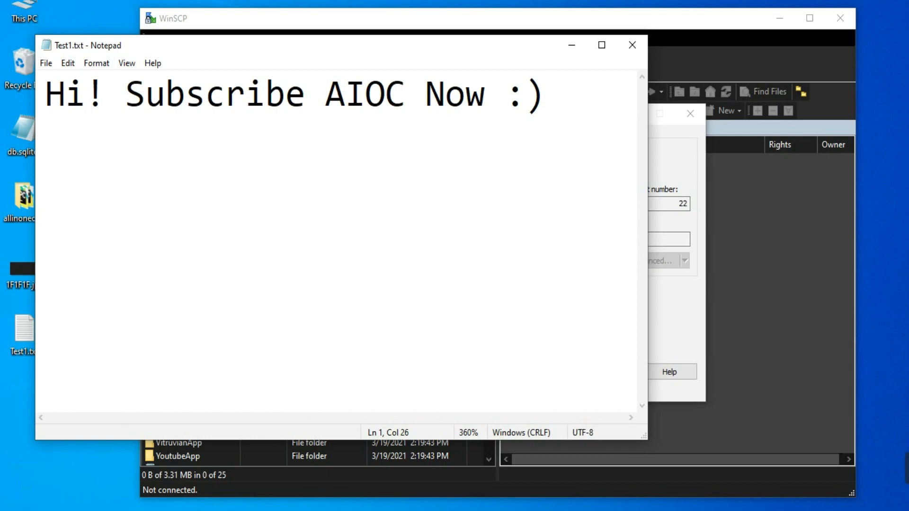
{"action": "left_click", "coordinate": [632, 45]}
{"action": "left_click", "coordinate": [24, 335]}
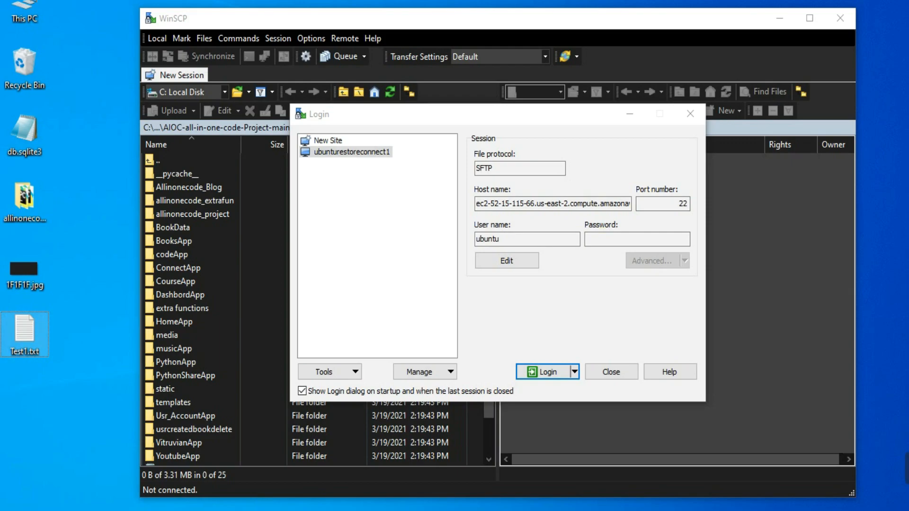
{"action": "left_click", "coordinate": [432, 501]}
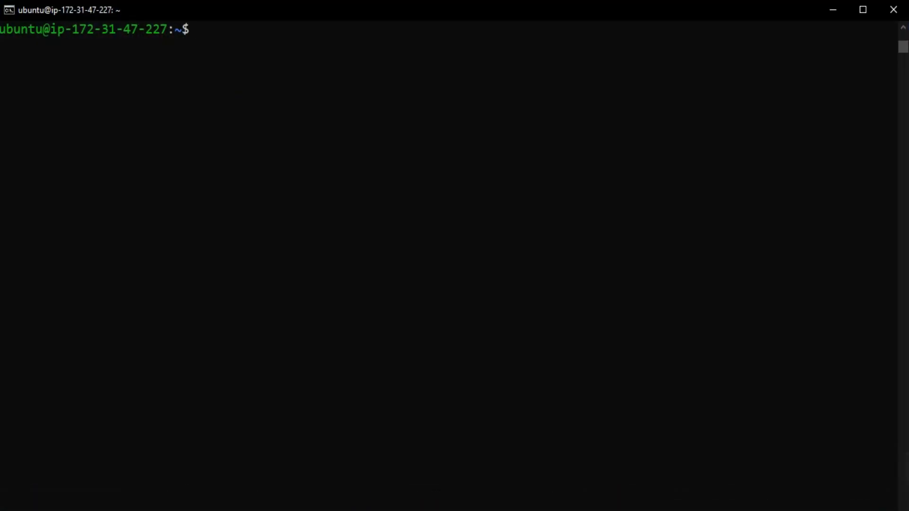
{"action": "key", "text": "Return"}
{"action": "key", "text": "Return"}
{"action": "key", "text": "Return"}
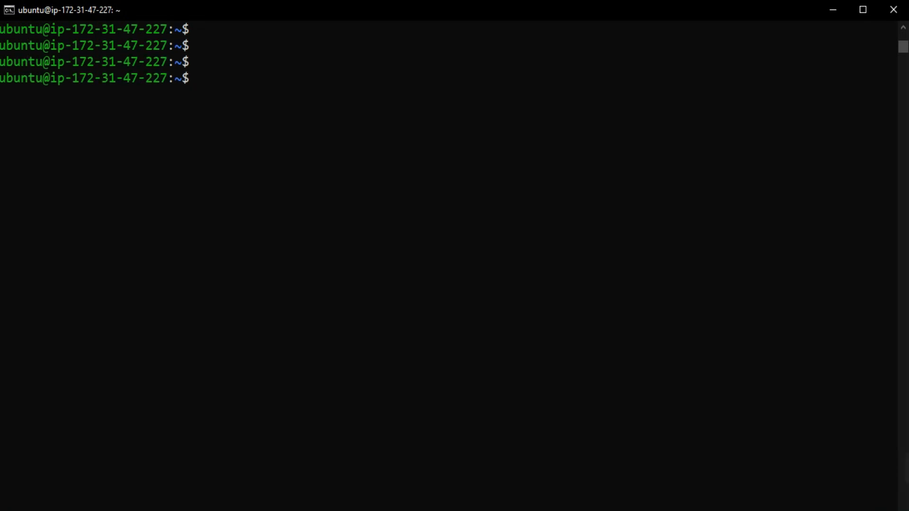
{"action": "key", "text": "Return"}
{"action": "key", "text": "Return"}
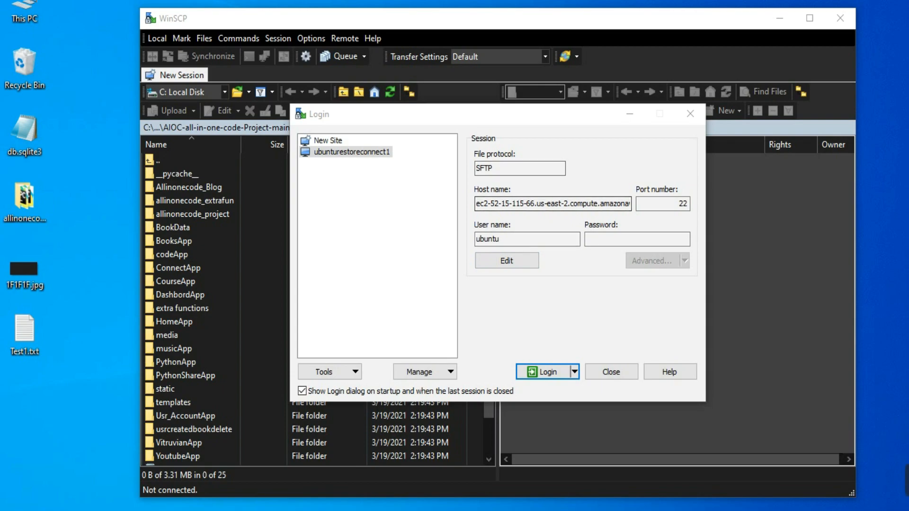
Step: Start a new site in WinSCP and get the public DNS name of instance i-0bad996164b576d64 from the AWS console
{"action": "left_click", "coordinate": [327, 141]}
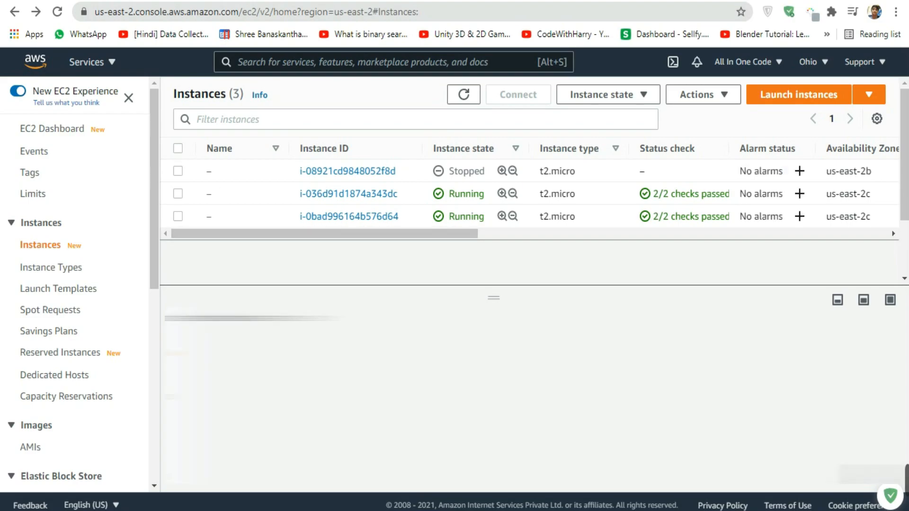
{"action": "left_click", "coordinate": [178, 216]}
{"action": "scroll", "coordinate": [530, 402], "scroll_direction": "down", "scroll_amount": 2}
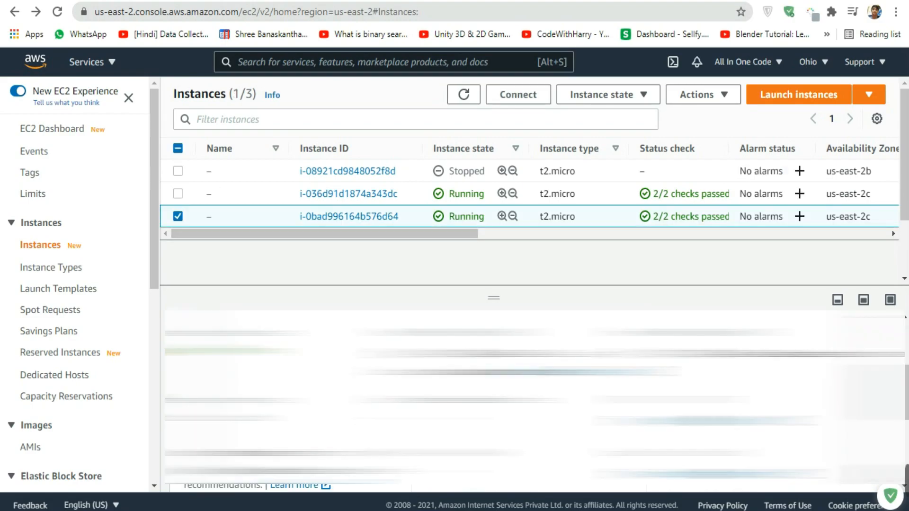
{"action": "scroll", "coordinate": [530, 402], "scroll_direction": "up", "scroll_amount": 1}
{"action": "scroll", "coordinate": [536, 407], "scroll_direction": "down", "scroll_amount": 2}
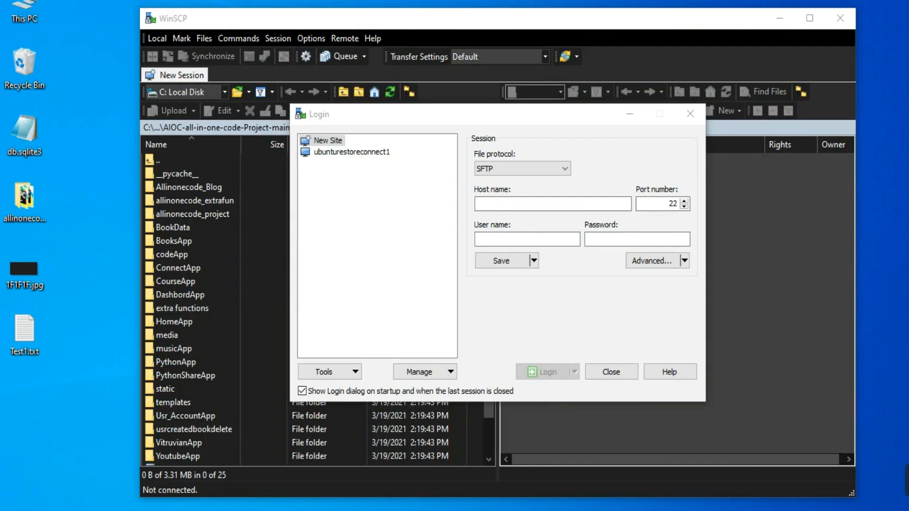
Step: Set the new site's host name to the instance's copied public DNS name and its user name to ubuntu
{"action": "left_click", "coordinate": [552, 204]}
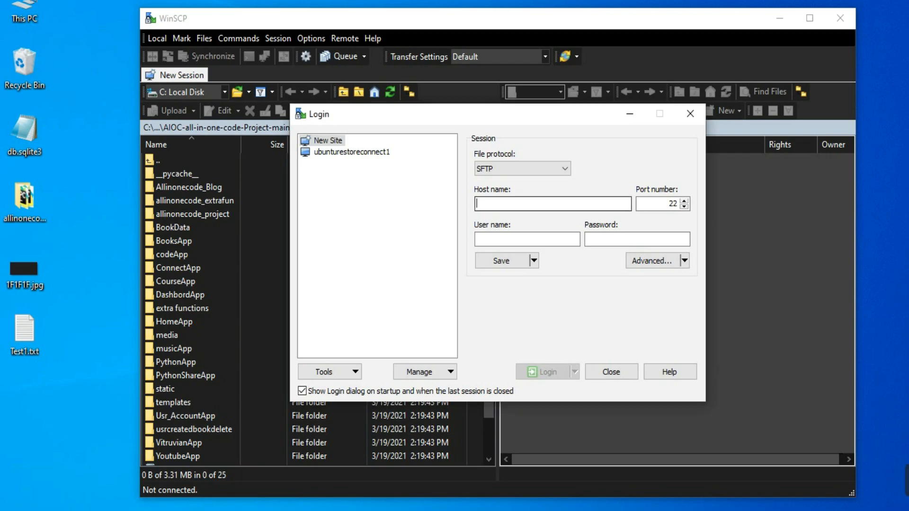
{"action": "key", "text": "ctrl+v"}
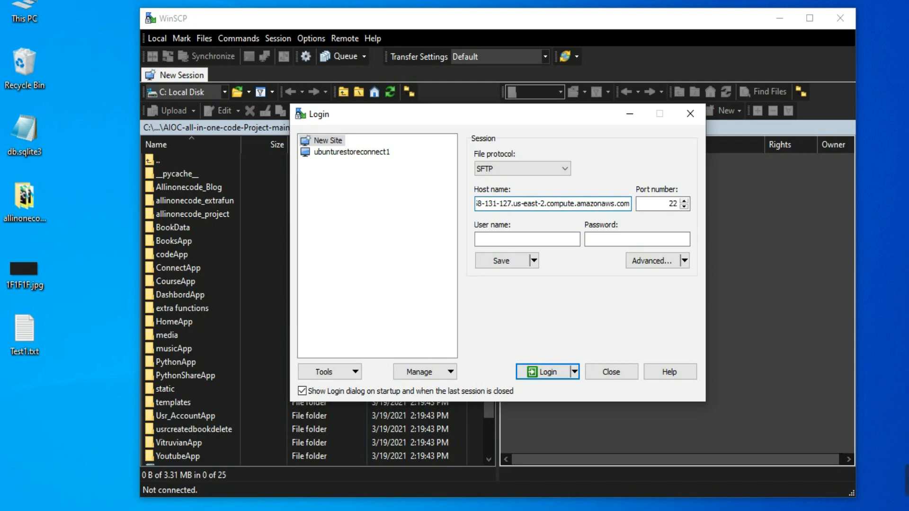
{"action": "left_click", "coordinate": [527, 239]}
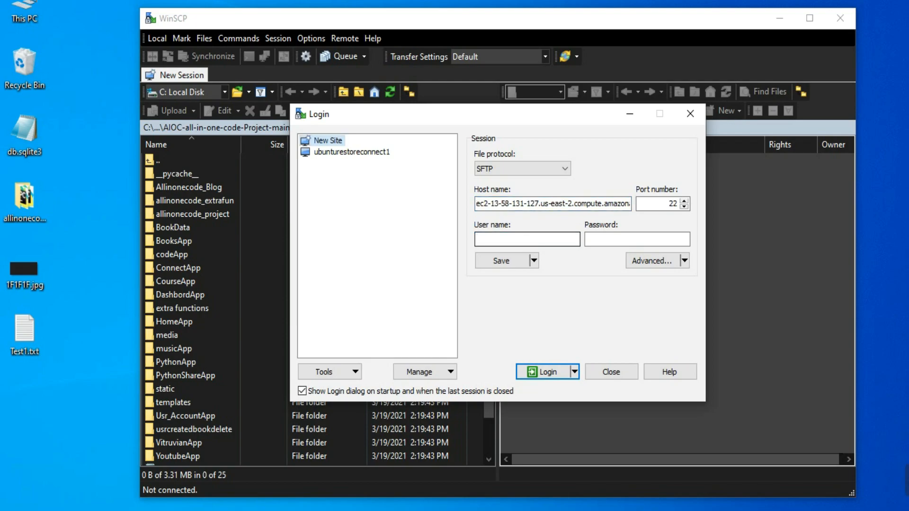
{"action": "left_click", "coordinate": [526, 239]}
{"action": "type", "text": "ubuntu"}
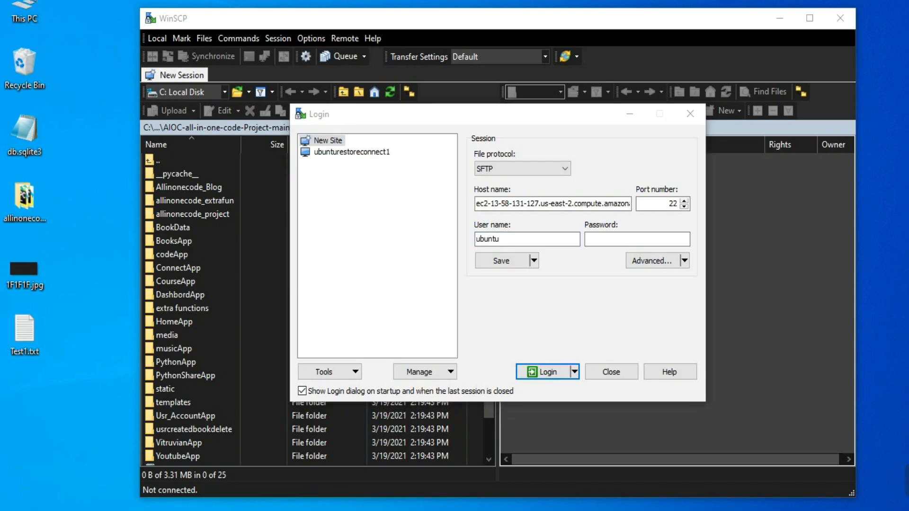
Step: In the site's advanced SSH authentication settings, choose AIOCkeypair.pem from the KEY PAIR folder as the private key file, showing all file types
{"action": "left_click", "coordinate": [652, 260]}
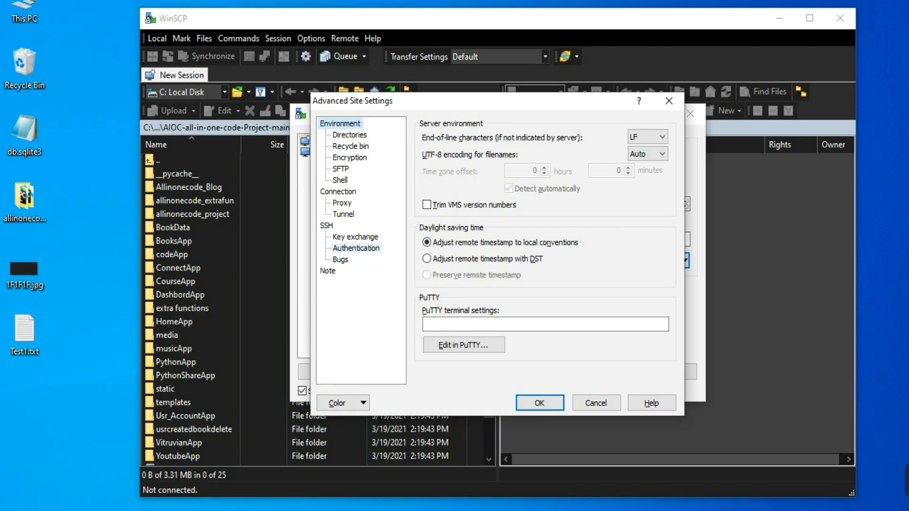
{"action": "left_click", "coordinate": [356, 249]}
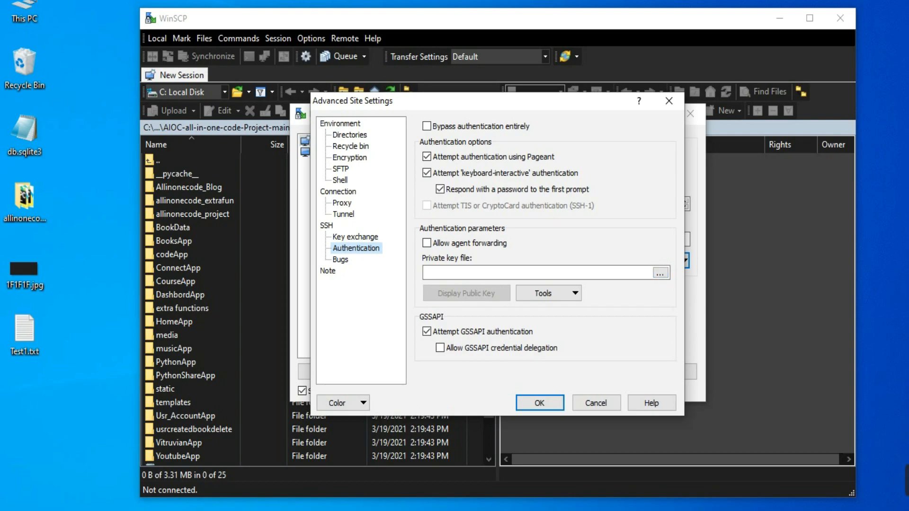
{"action": "left_click", "coordinate": [660, 273]}
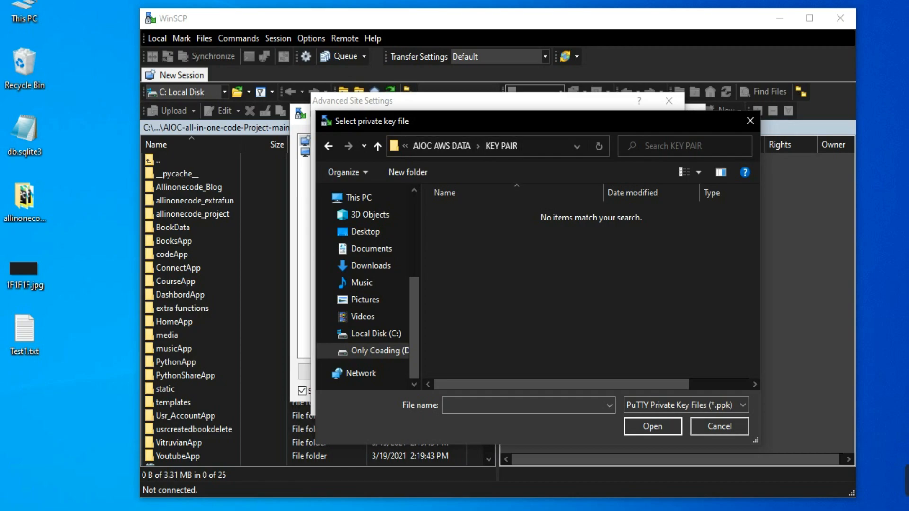
{"action": "left_click", "coordinate": [686, 405]}
{"action": "left_click", "coordinate": [651, 441]}
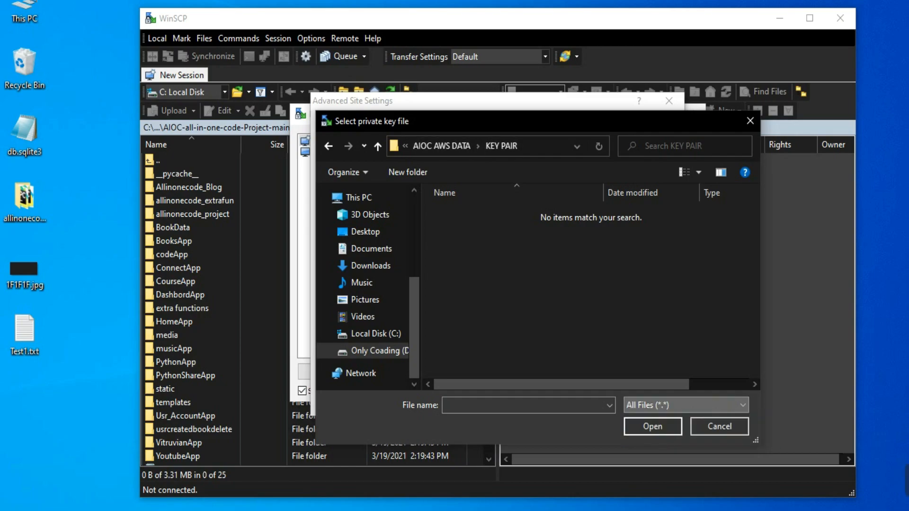
{"action": "left_click", "coordinate": [478, 213]}
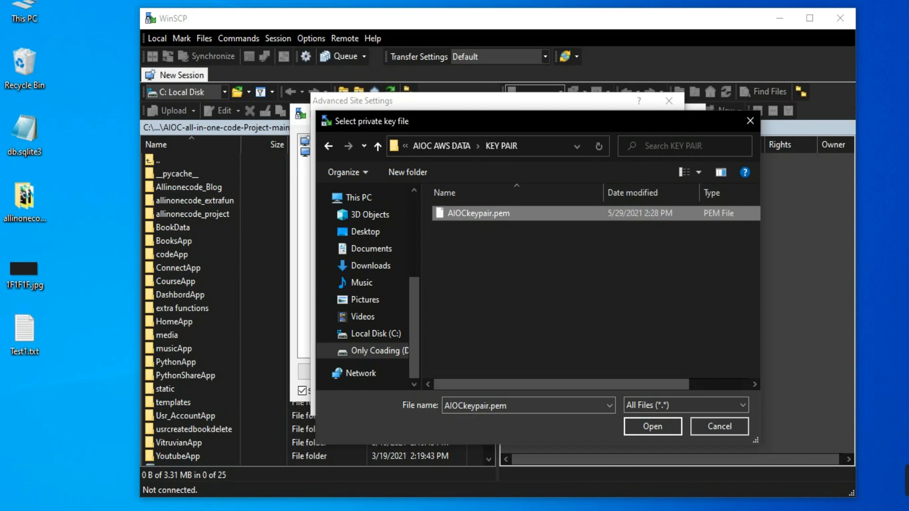
{"action": "left_click", "coordinate": [653, 426]}
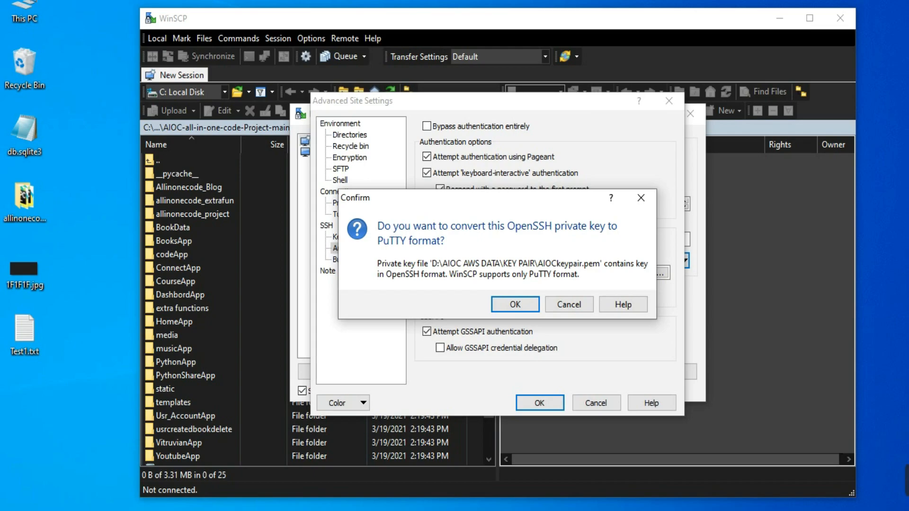
Step: Convert the private key to PuTTY format, save it as AIOCkeypairPutty.ppk in the KEY PAIR folder, and accept the advanced settings
{"action": "key", "text": "Return"}
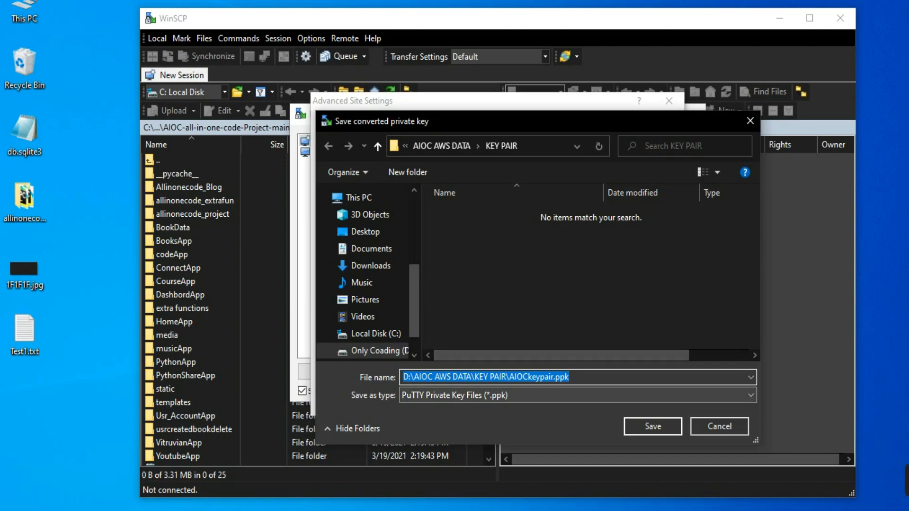
{"action": "left_click", "coordinate": [545, 377]}
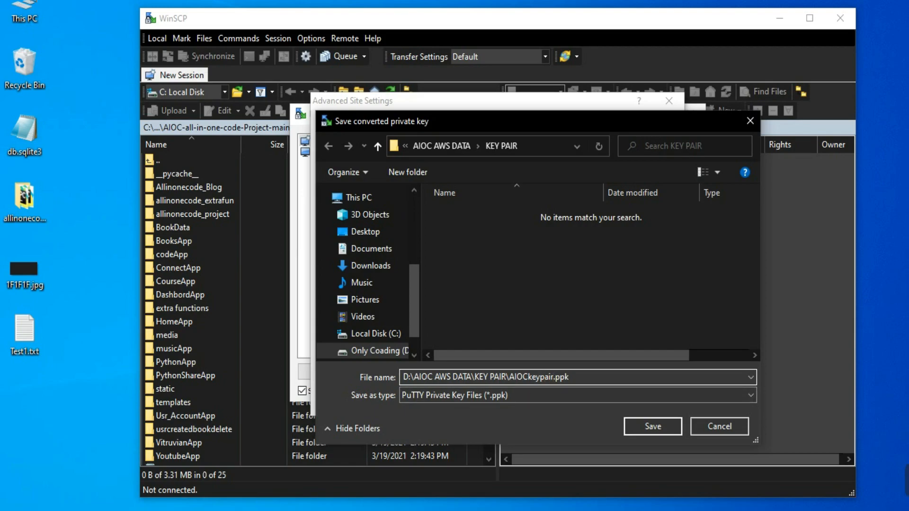
{"action": "type", "text": "Putty"}
{"action": "key", "text": "Return"}
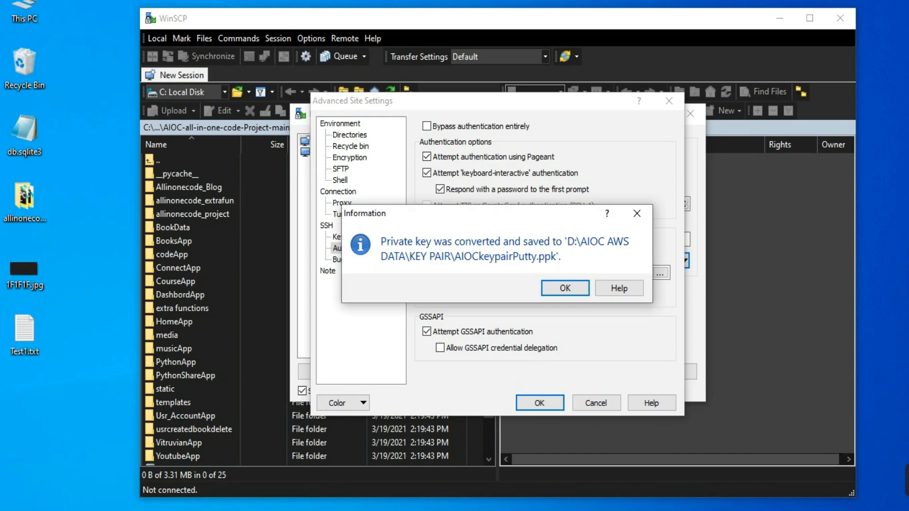
{"action": "key", "text": "Return"}
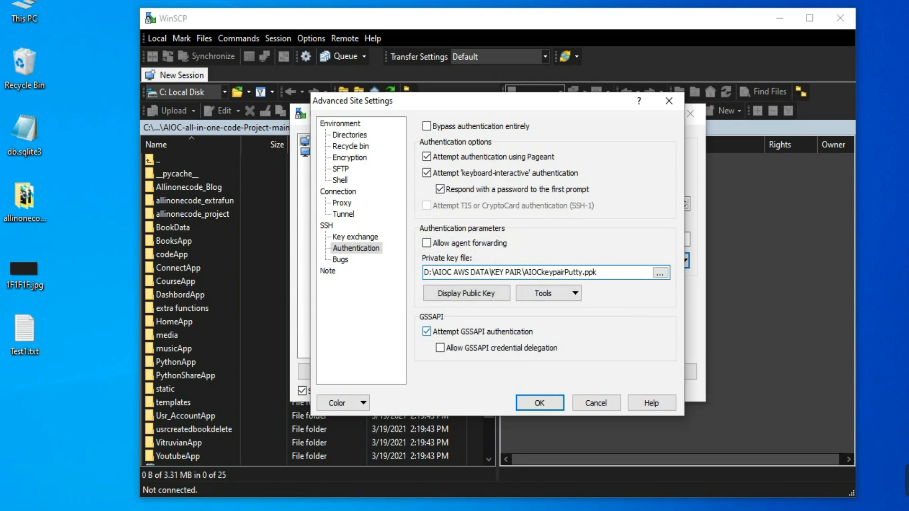
{"action": "key", "text": "Return"}
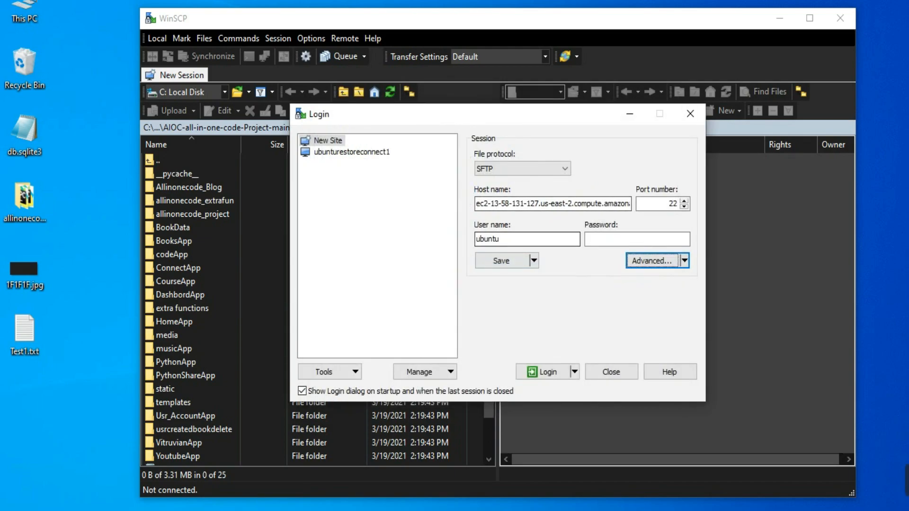
Step: Save the WinSCP session as a site named AIOCTransferSession1
{"action": "left_click", "coordinate": [502, 261]}
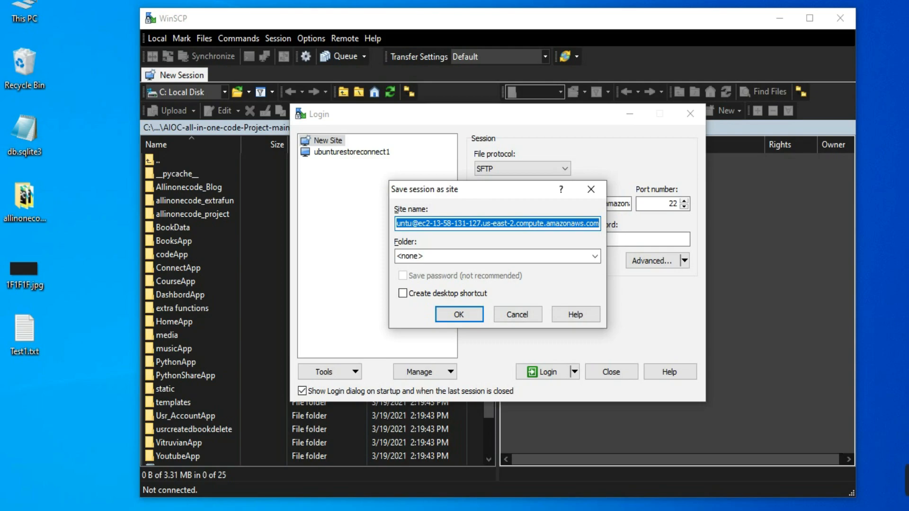
{"action": "type", "text": "AIOC"}
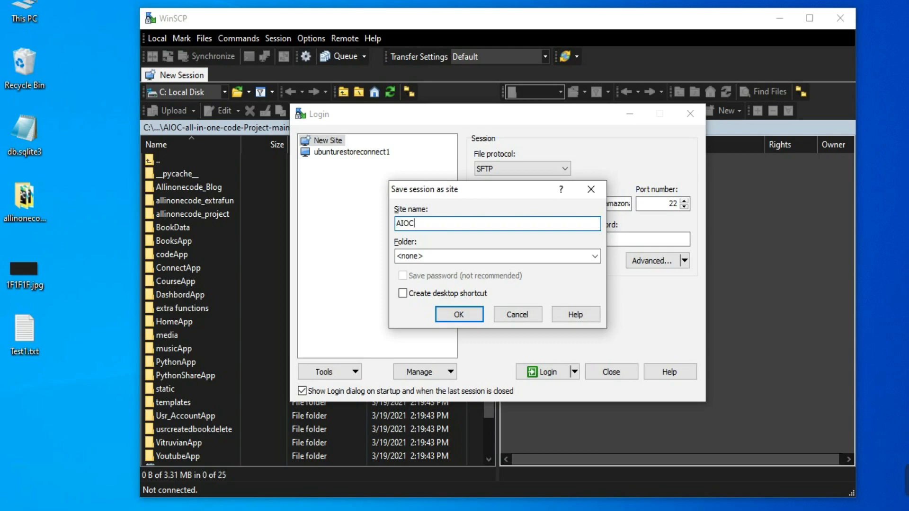
{"action": "type", "text": "TransferSession1"}
{"action": "key", "text": "Return"}
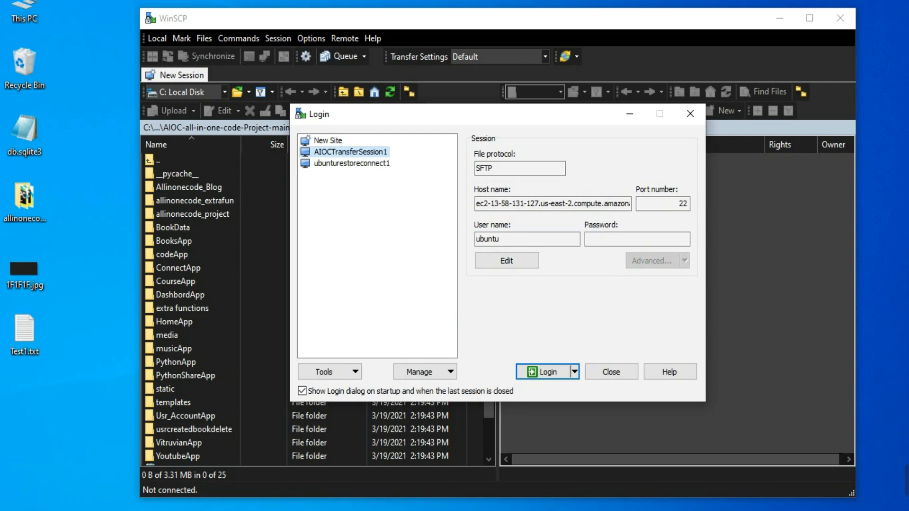
Step: Log in to AIOCTransferSession1, trusting the server's host key, and upload Test1.txt from the desktop to /home/ubuntu/
{"action": "key", "text": "Return"}
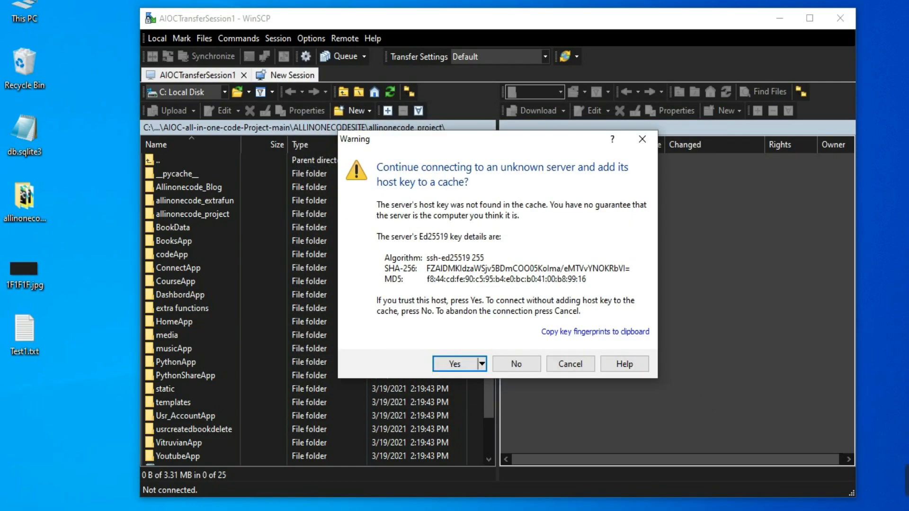
{"action": "key", "text": "Return"}
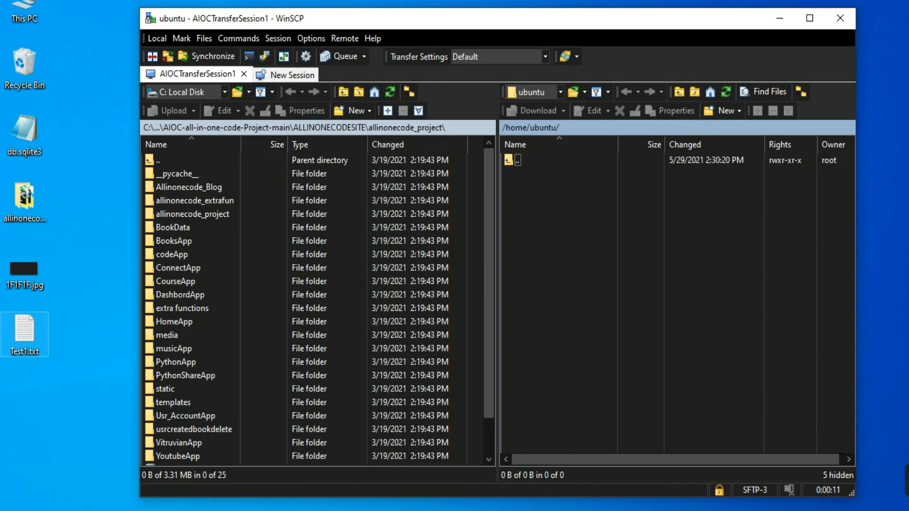
{"action": "left_click_drag", "start_coordinate": [24, 332], "coordinate": [28, 390]}
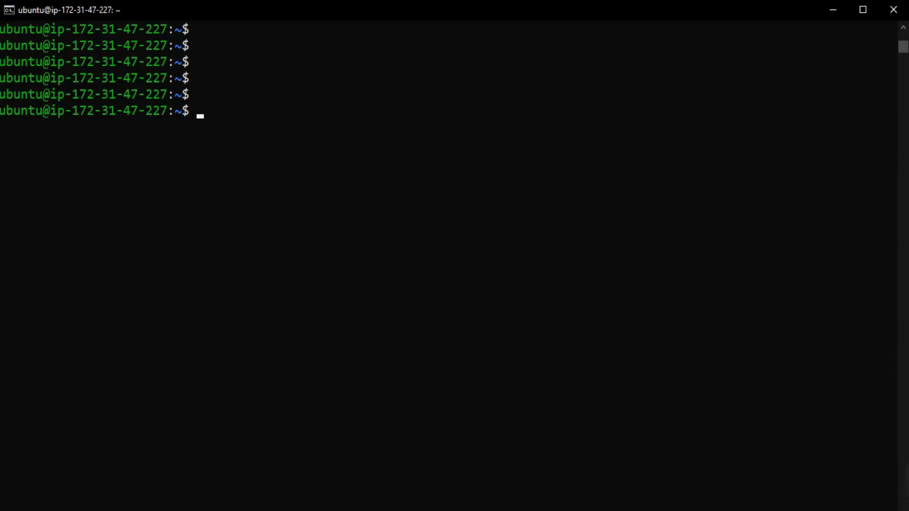
Step: Switch to the SSH terminal and list the contents of the server's home directory with dir
{"action": "key", "text": "Return"}
{"action": "key", "text": "Return"}
{"action": "key", "text": "Return"}
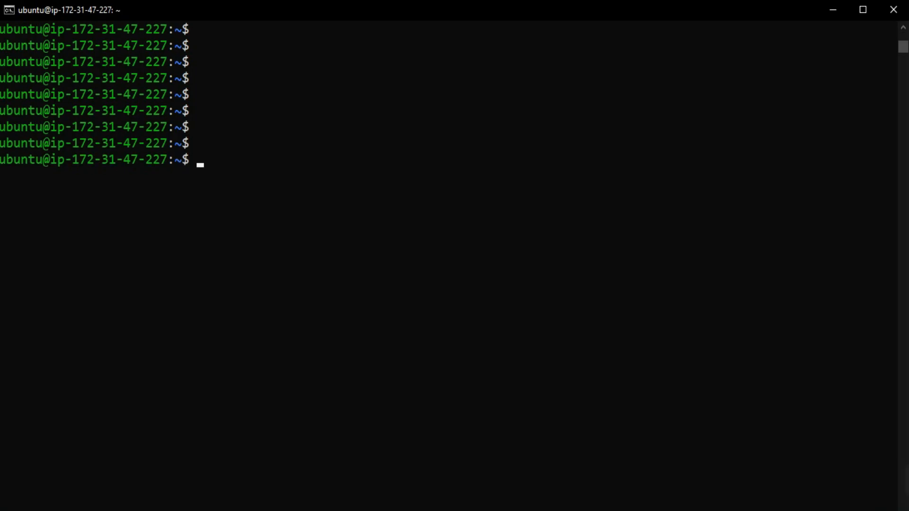
{"action": "type", "text": "dir"}
{"action": "key", "text": "Return"}
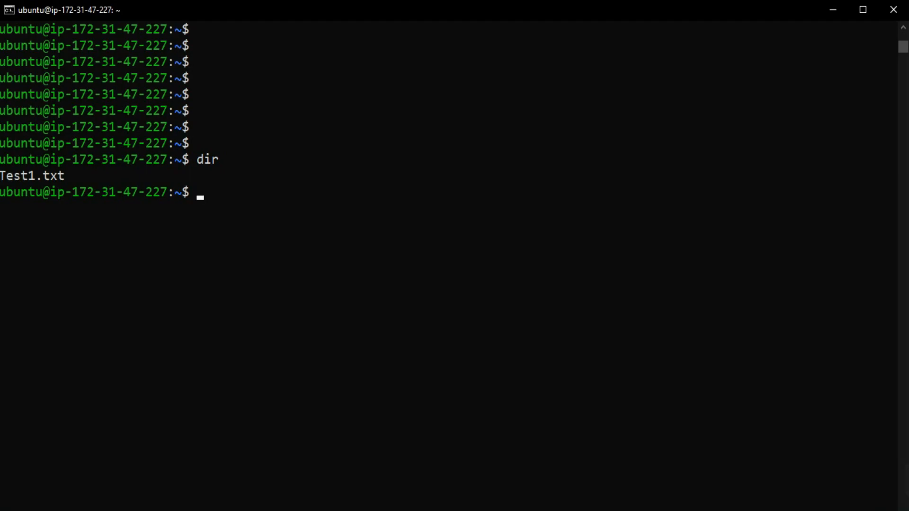
{"action": "left_click_drag", "start_coordinate": [59, 176], "coordinate": [2, 178]}
{"action": "left_click", "coordinate": [83, 176]}
{"action": "left_click", "coordinate": [200, 192]}
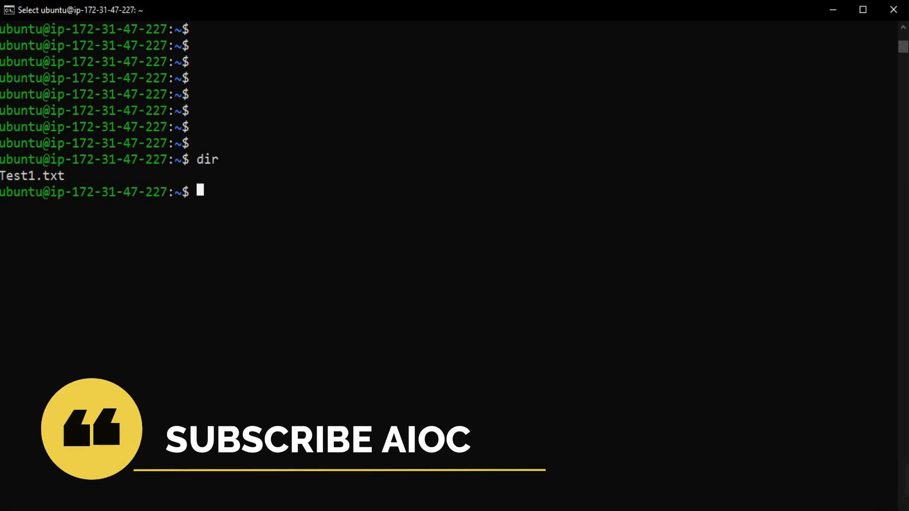
{"action": "key", "text": "Escape"}
Step: Open Test1.txt in nano on the server to read its content, and exit the editor
{"action": "type", "text": "nano"}
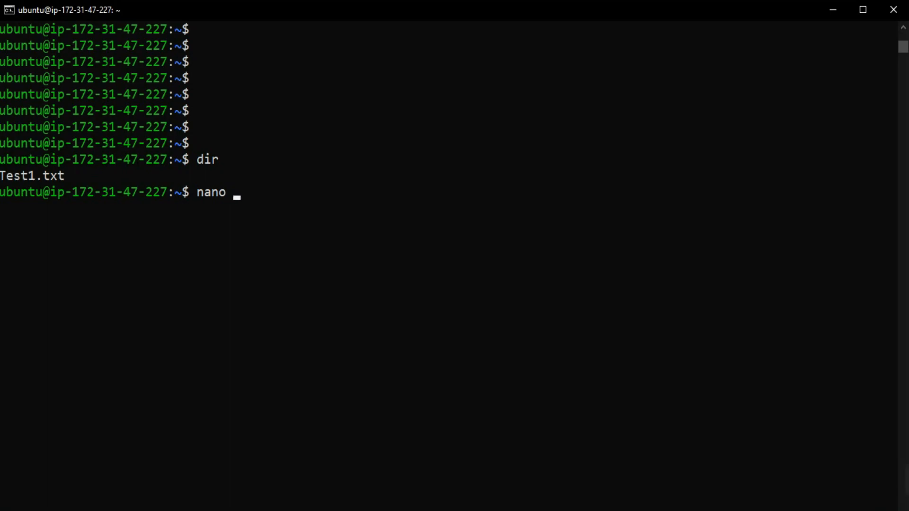
{"action": "type", "text": "Tes"}
{"action": "key", "text": "Tab"}
{"action": "type", "text": "`"}
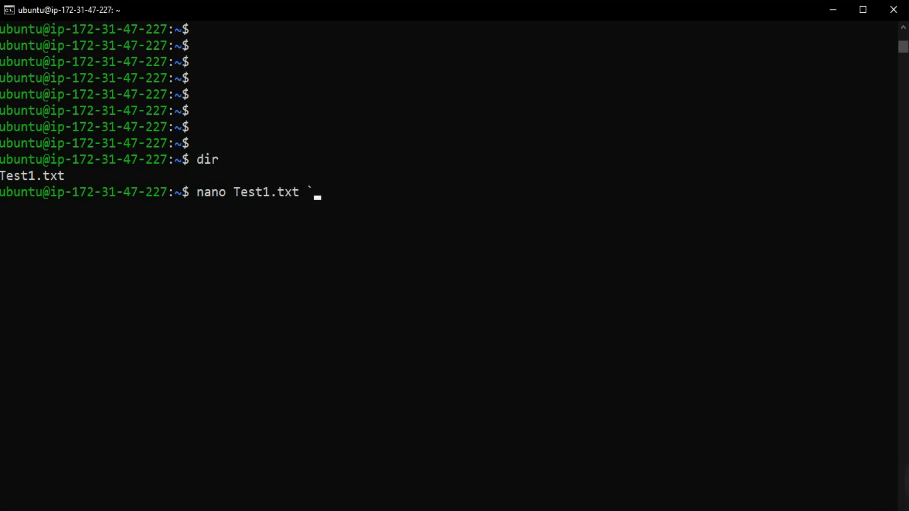
{"action": "key", "text": "BackSpace"}
{"action": "key", "text": "shift+Left"}
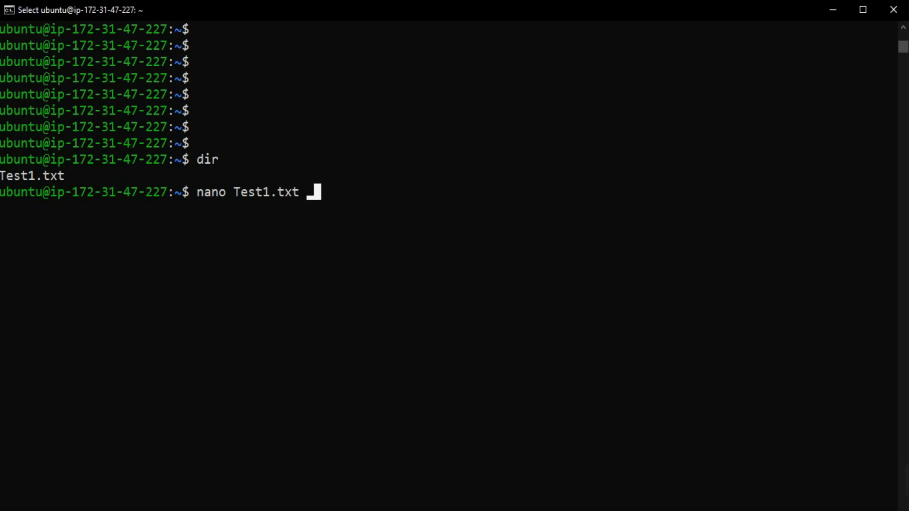
{"action": "key", "text": "Escape"}
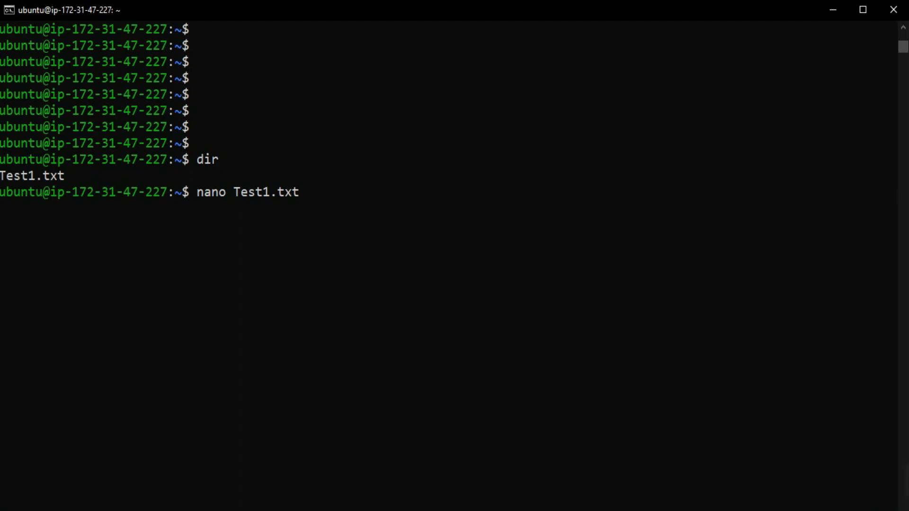
{"action": "key", "text": "Return"}
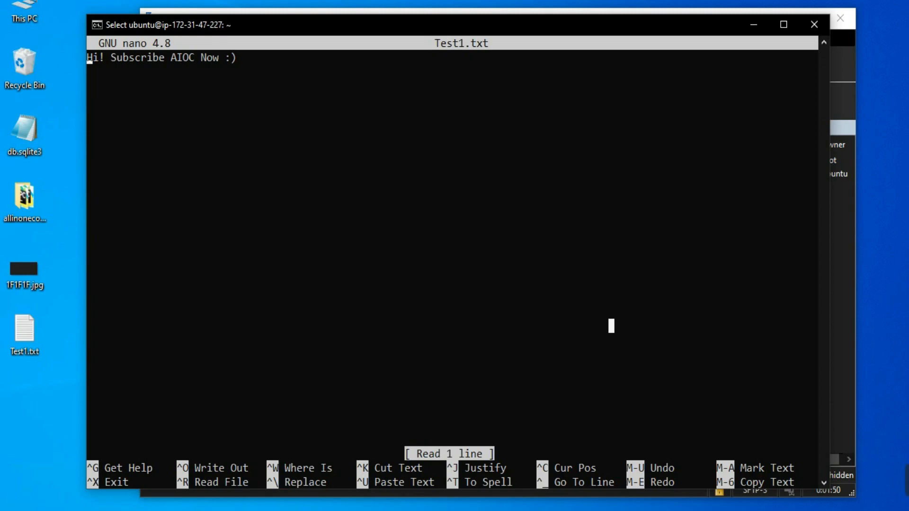
{"action": "key", "text": "Escape"}
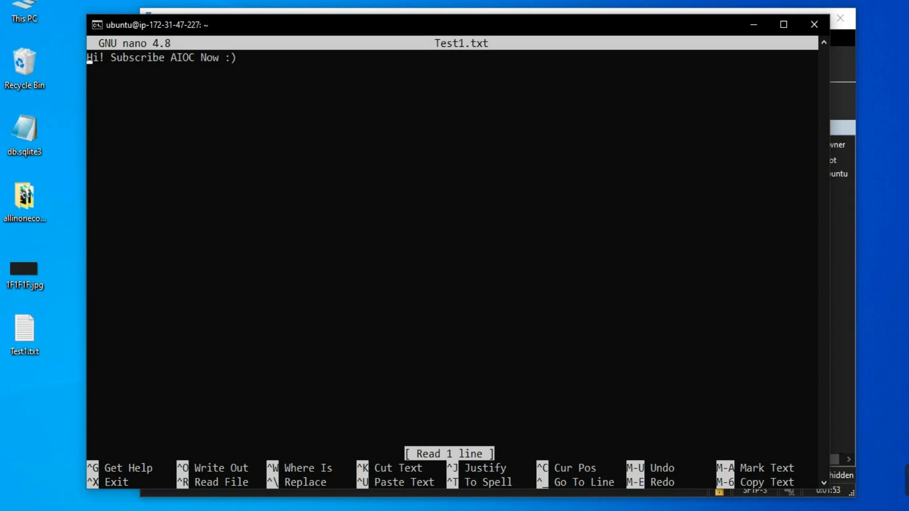
{"action": "key", "text": "ctrl+x"}
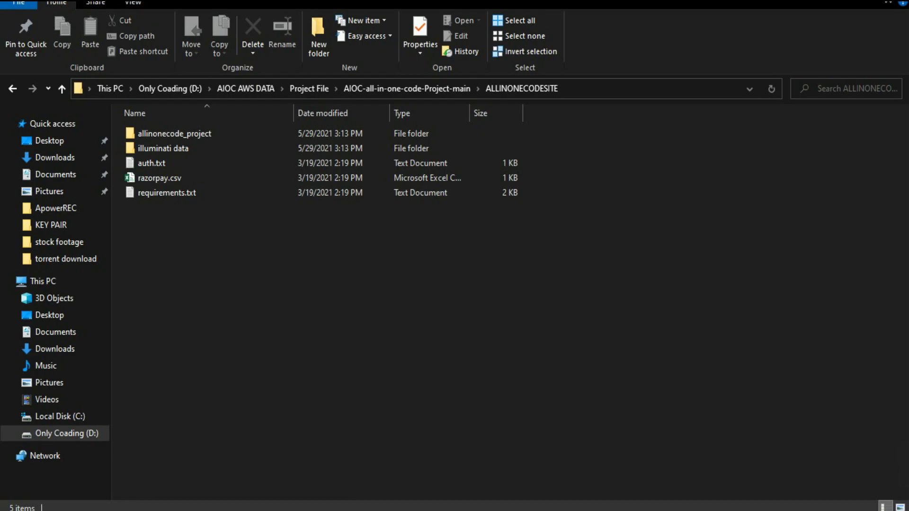
Step: Upload the AIOC-all-in-one-code-Project-main folder from D: > AIOC AWS DATA > Project File to /home/ubuntu/ in WinSCP
{"action": "key", "text": "alt+Left"}
{"action": "key", "text": "alt+Left"}
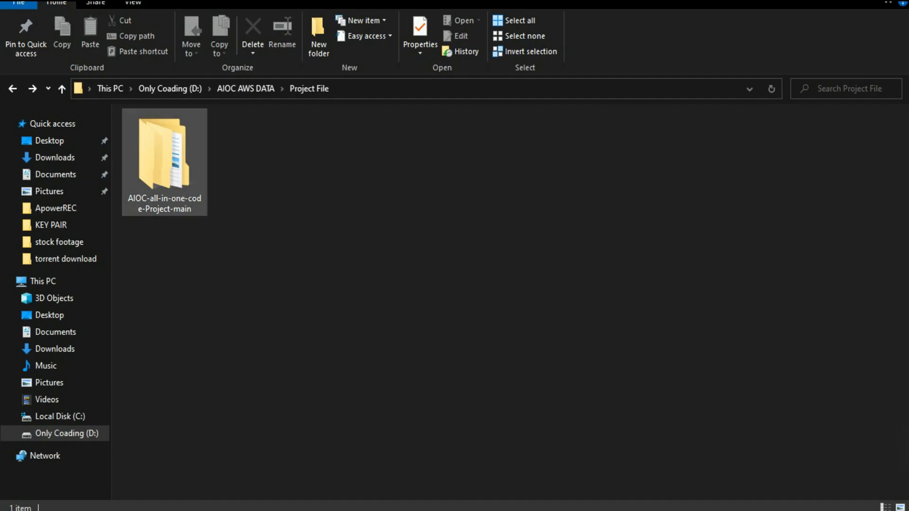
{"action": "double_click", "coordinate": [164, 161]}
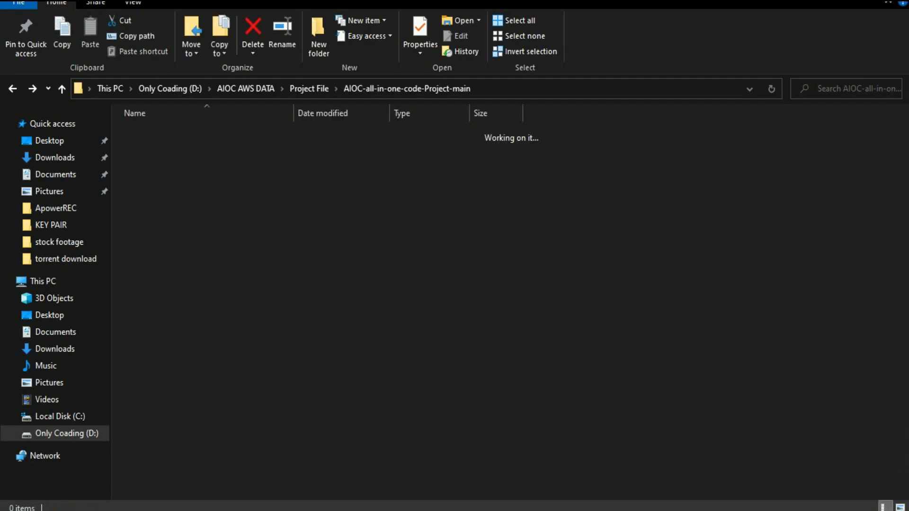
{"action": "double_click", "coordinate": [171, 137]}
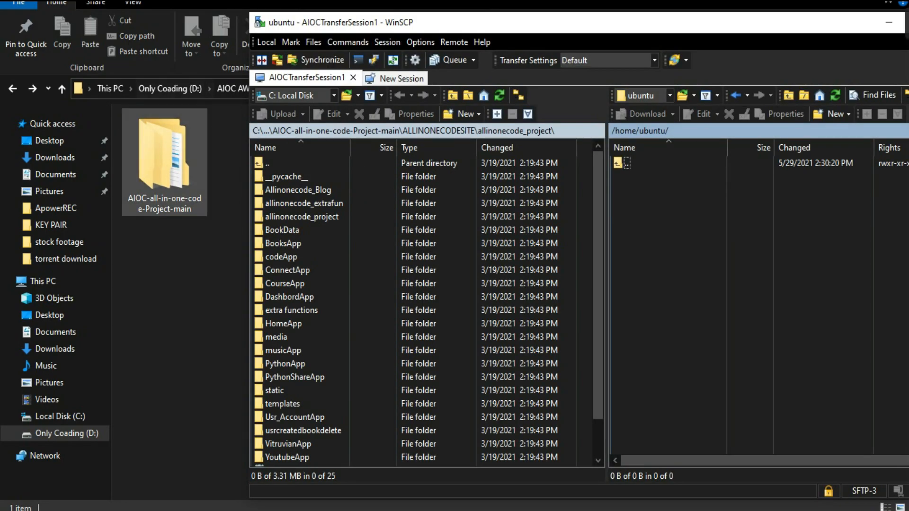
{"action": "left_click", "coordinate": [164, 161]}
{"action": "left_click_drag", "start_coordinate": [165, 160], "coordinate": [739, 303]}
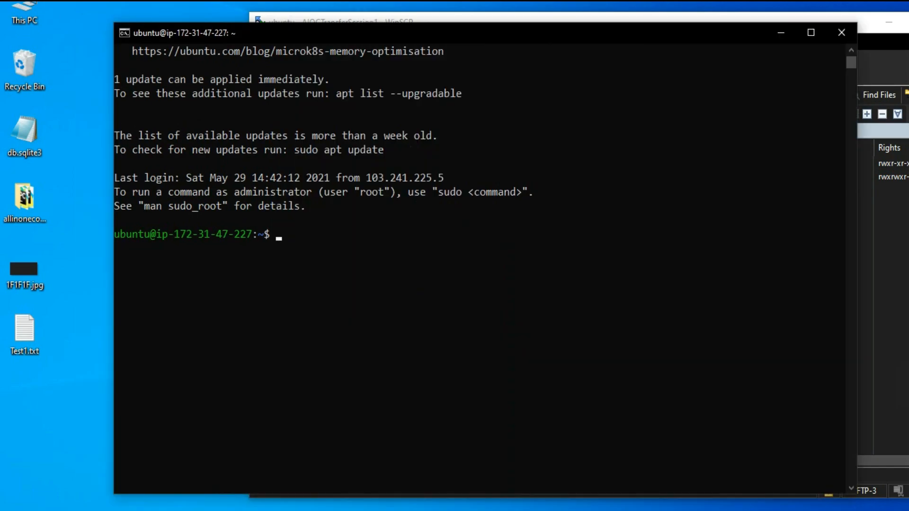
Step: Check the server's home directory for the uploaded project folder with dir in the SSH terminal
{"action": "type", "text": "dir"}
{"action": "key", "text": "Return"}
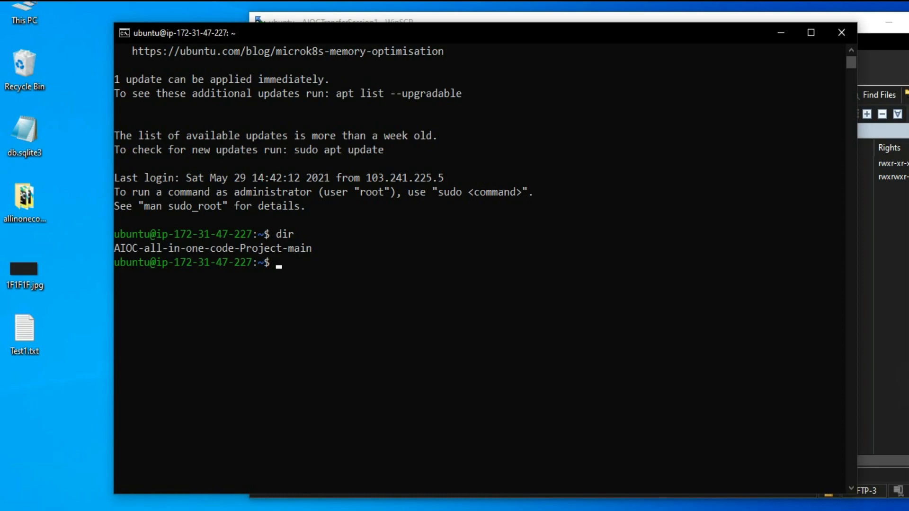
Step: Update the server's package lists and upgrade its installed packages with sudo apt-get, agreeing to continue
{"action": "type", "text": "sudo"}
{"action": "type", "text": "apt-get update"}
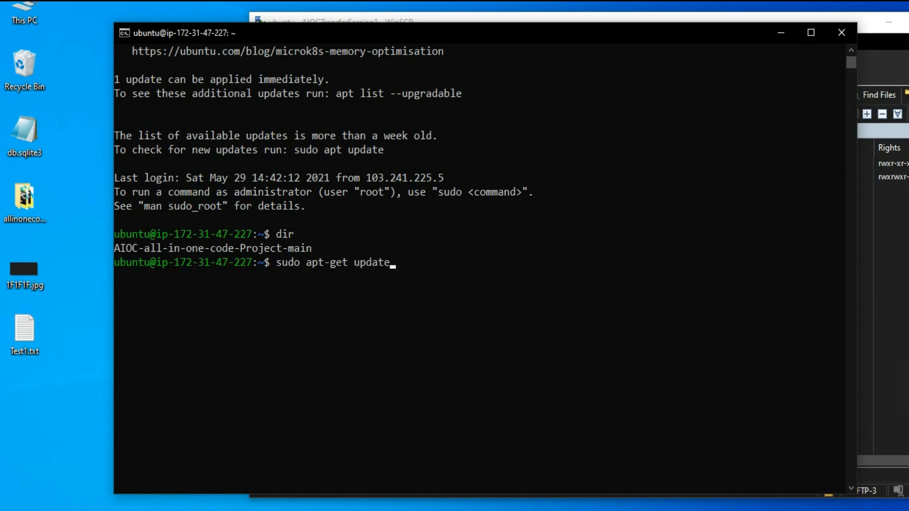
{"action": "key", "text": "Return"}
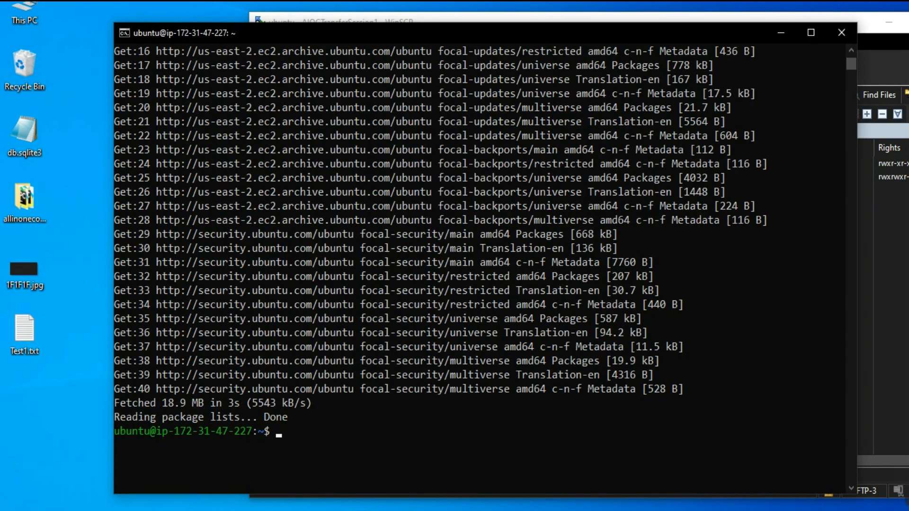
{"action": "left_click", "coordinate": [398, 388]}
{"action": "type", "text": "sudo apt-get upgrade"}
{"action": "key", "text": "Return"}
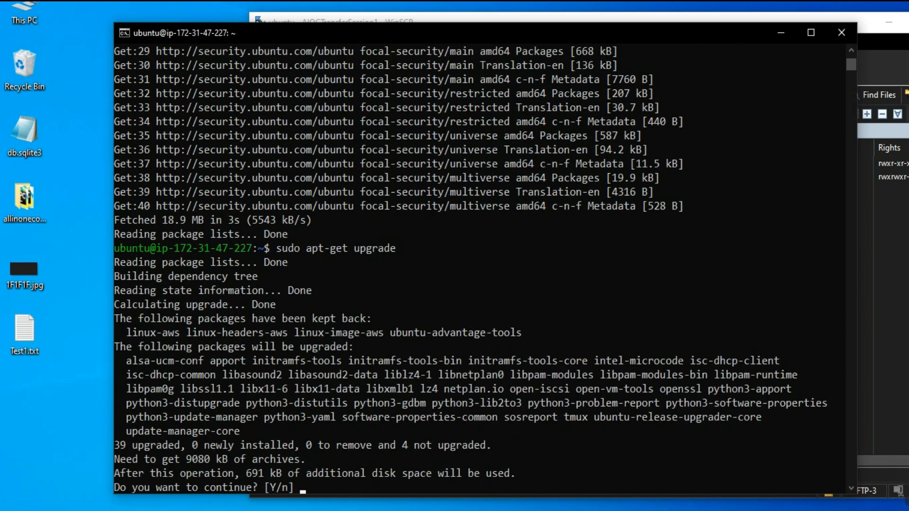
{"action": "key", "text": "Return"}
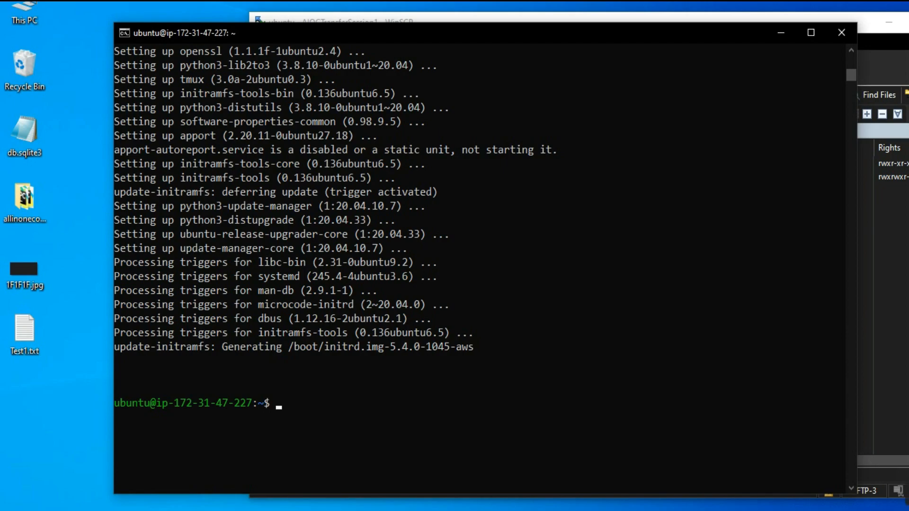
Step: Check which Python is available by running python and python3, and exit the interpreter with exit()
{"action": "type", "text": "ython"}
{"action": "key", "text": "Return"}
{"action": "key", "text": "Up"}
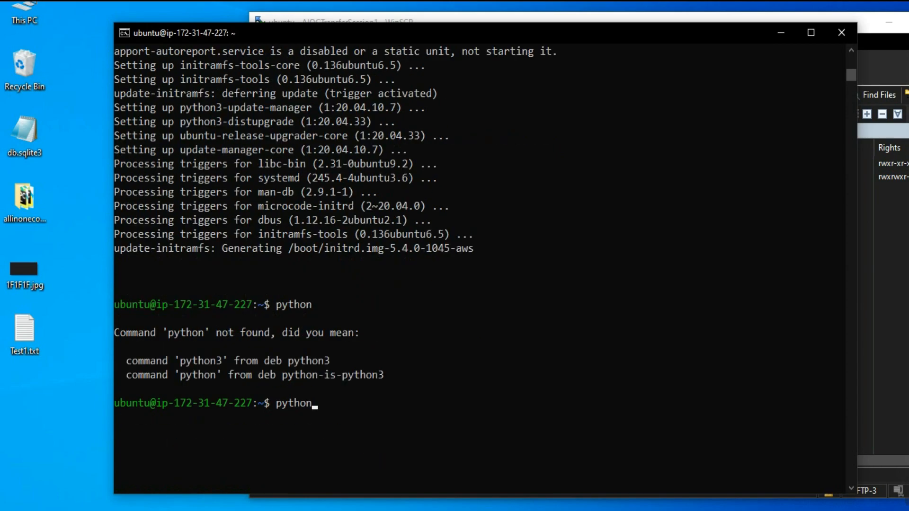
{"action": "key", "text": "BackSpace"}
{"action": "type", "text": "3"}
{"action": "key", "text": "Return"}
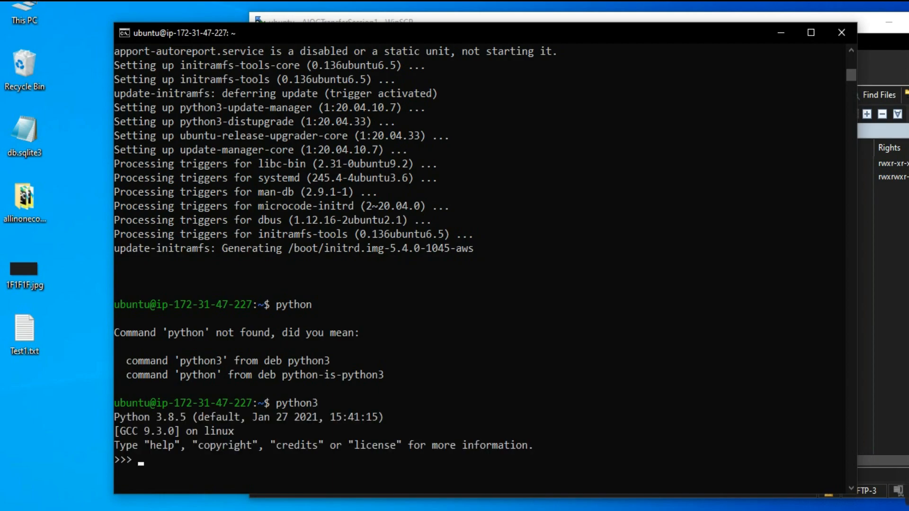
{"action": "type", "text": "exit()"}
{"action": "key", "text": "Return"}
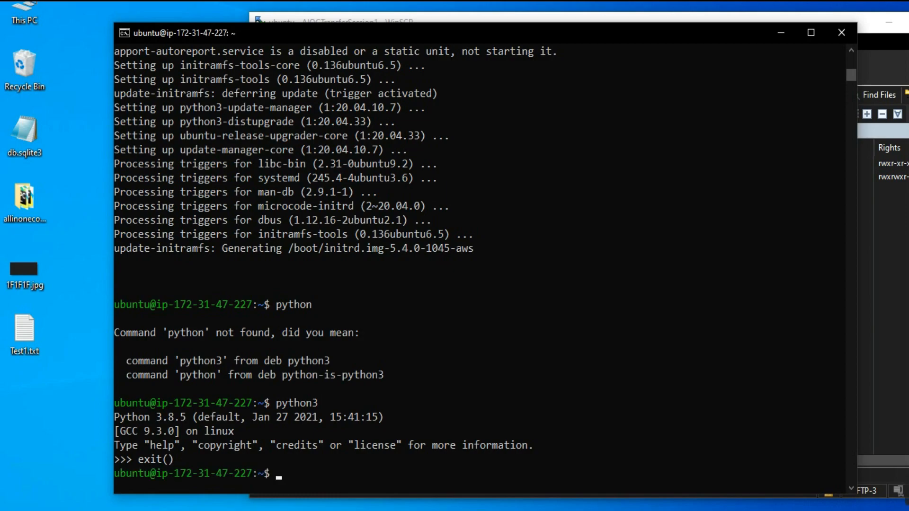
Step: Try to install virtualenv on the server with pip
{"action": "scroll", "coordinate": [478, 265], "scroll_direction": "down", "scroll_amount": 4}
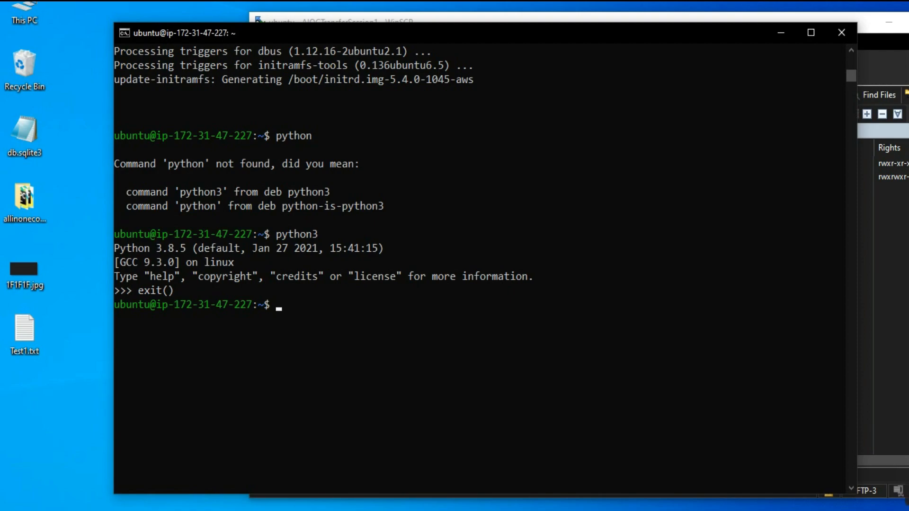
{"action": "type", "text": "pip install virtualenv"}
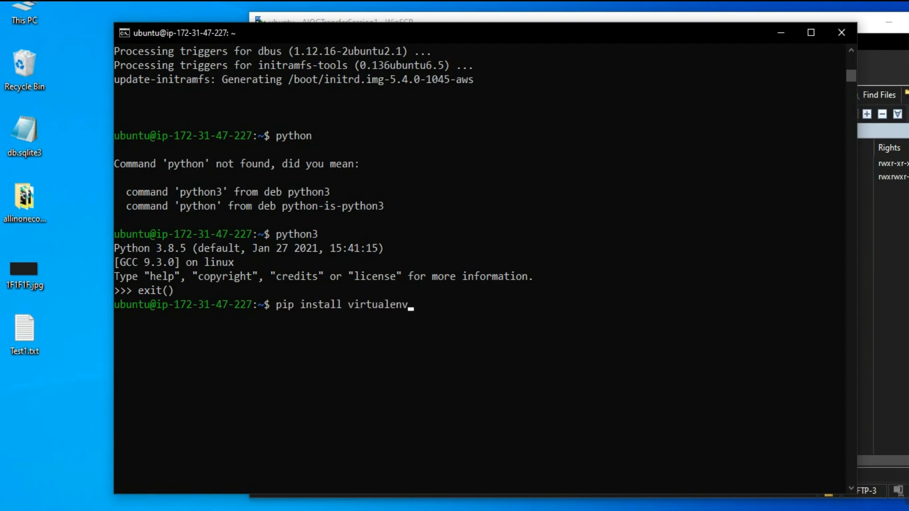
{"action": "key", "text": "Return"}
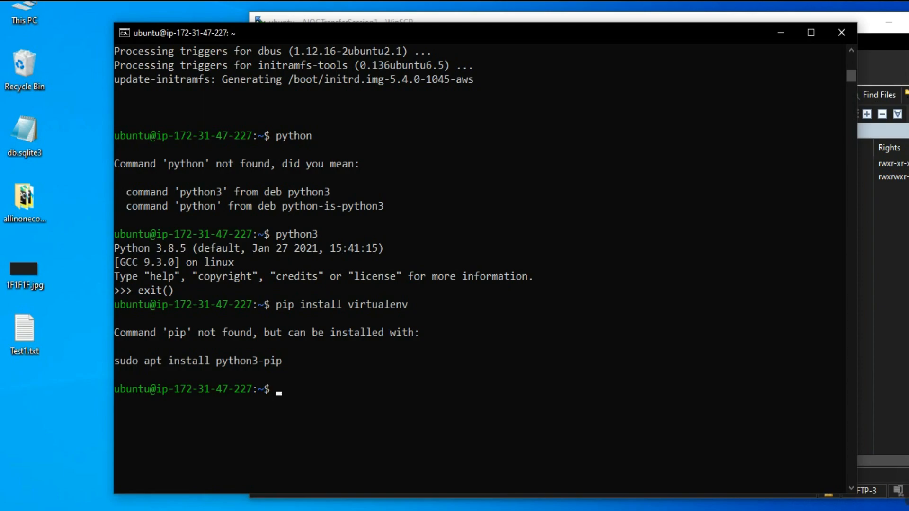
Step: Install the python3-pip package on the server with sudo apt install
{"action": "key", "text": "ctrl+c"}
{"action": "key", "text": "ctrl+c"}
{"action": "type", "text": "sudo apt install"}
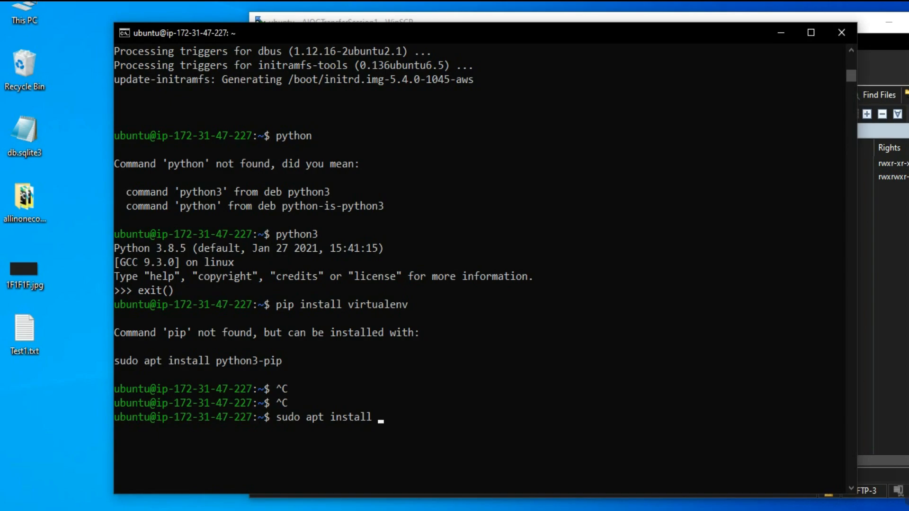
{"action": "type", "text": "python3-pi"}
{"action": "key", "text": "Return"}
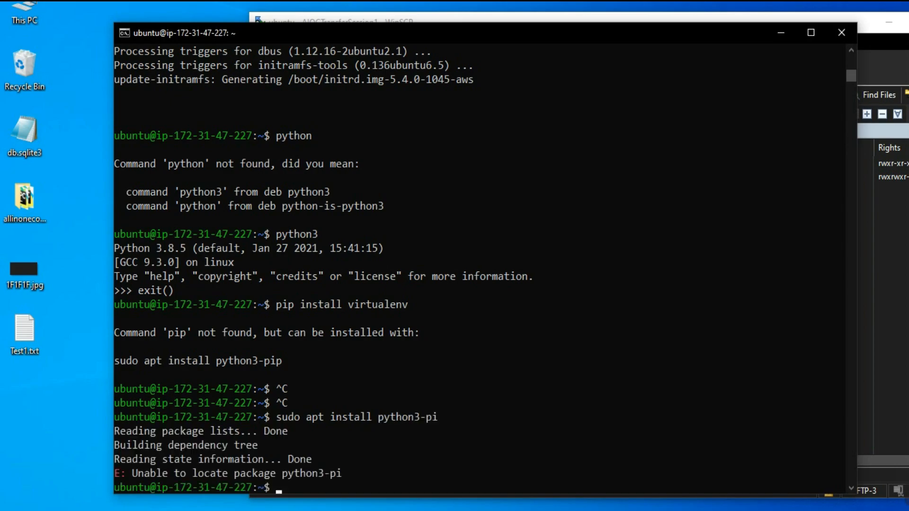
{"action": "key", "text": "Up"}
{"action": "type", "text": "p"}
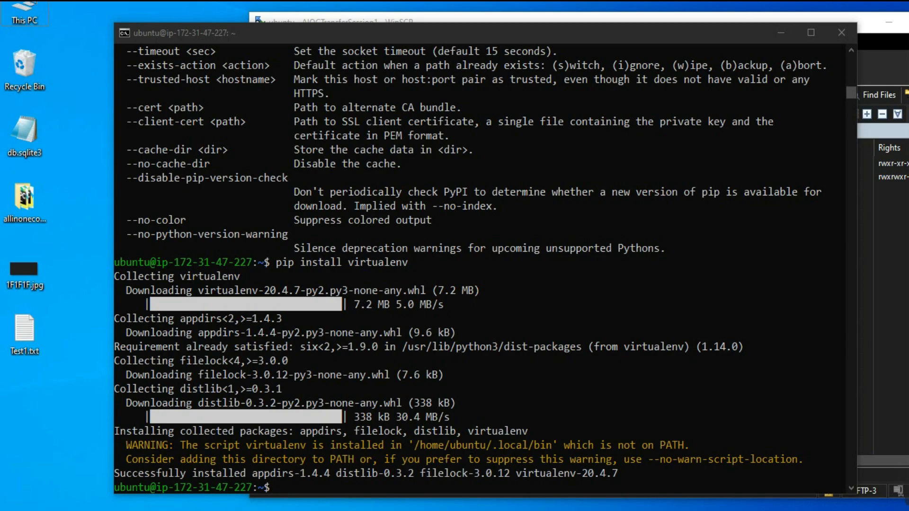
Step: Try to create a virtual environment named AIOCenv by running virtualenv AIOCenv without elevated rights
{"action": "scroll", "coordinate": [479, 269], "scroll_direction": "down", "scroll_amount": 6}
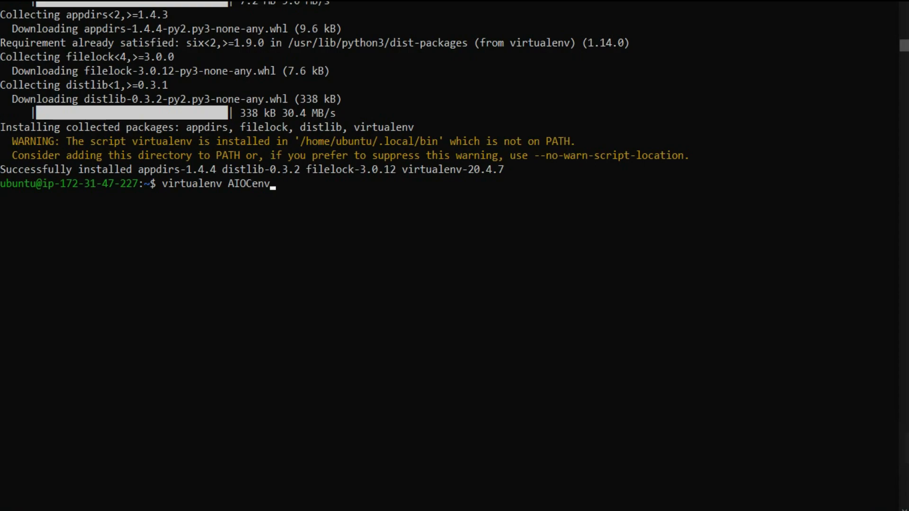
{"action": "key", "text": "Return"}
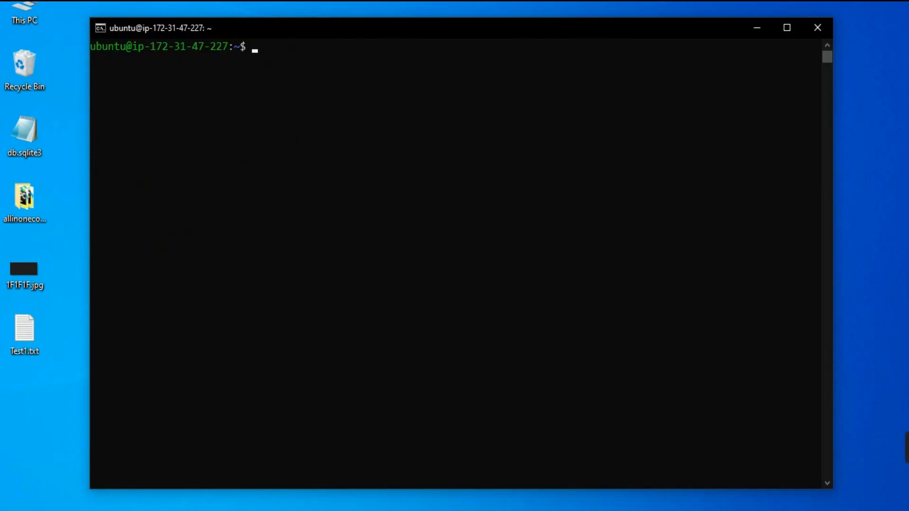
{"action": "key", "text": "Up"}
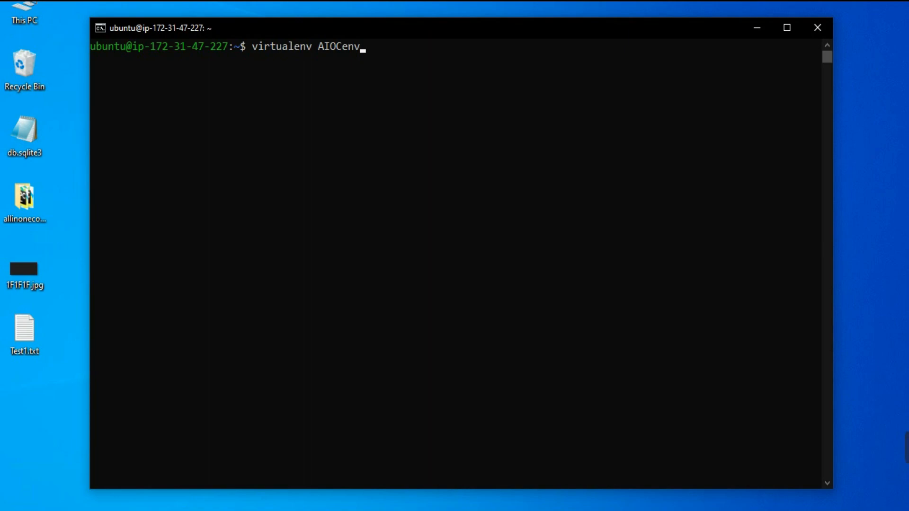
{"action": "key", "text": "Return"}
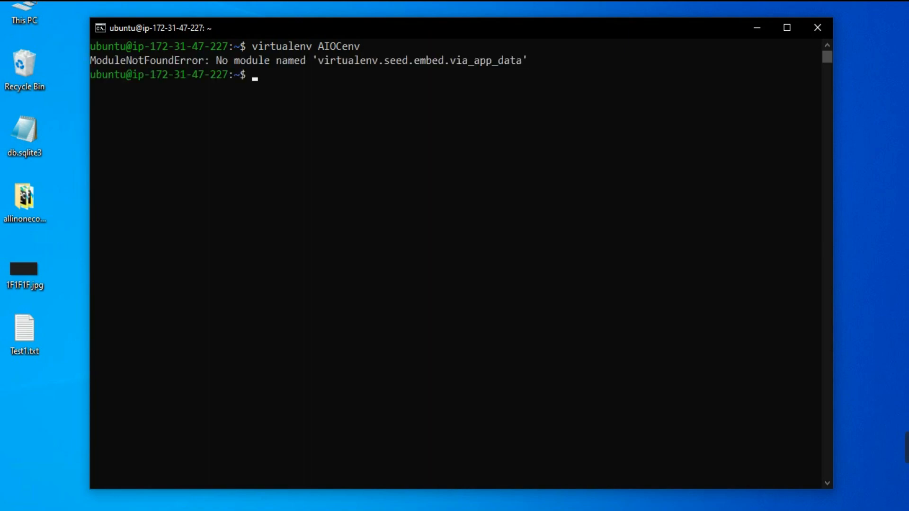
Step: Create the virtual environment AIOCenv with sudo virtualenv on a cleared terminal, and list the home folder's contents with dir
{"action": "key", "text": "ctrl+l"}
{"action": "type", "text": "s"}
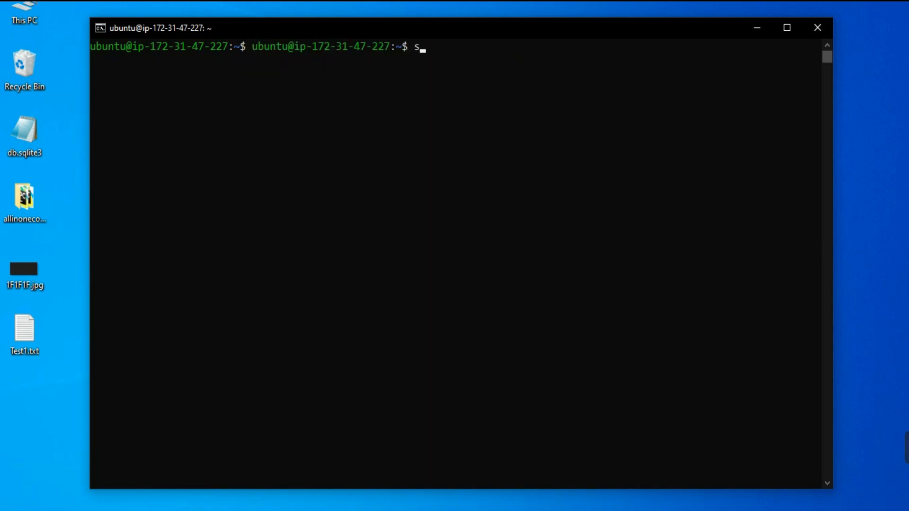
{"action": "type", "text": "udo virtualenv AIOCenv"}
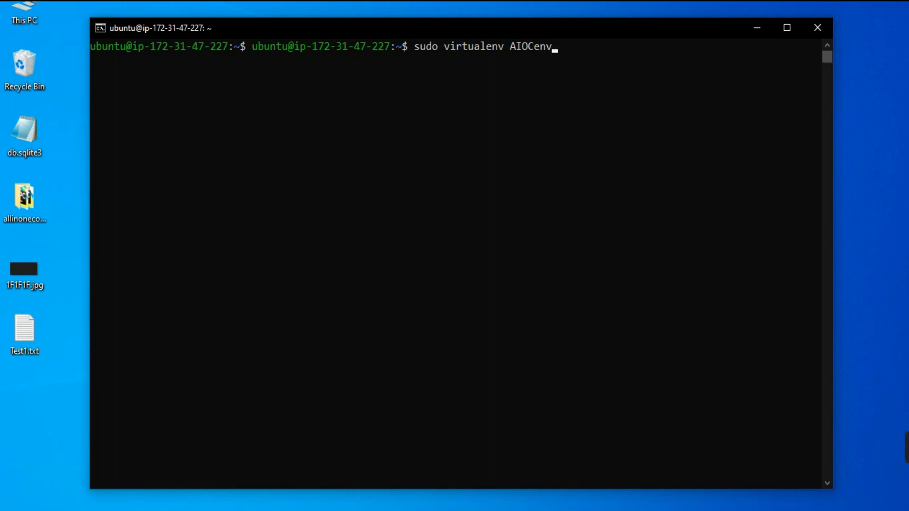
{"action": "key", "text": "Return"}
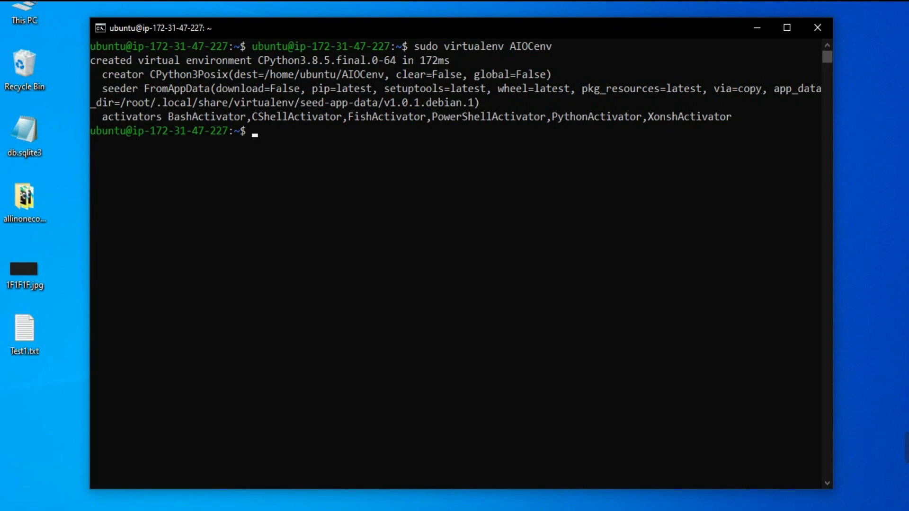
{"action": "type", "text": "dir"}
{"action": "key", "text": "Return"}
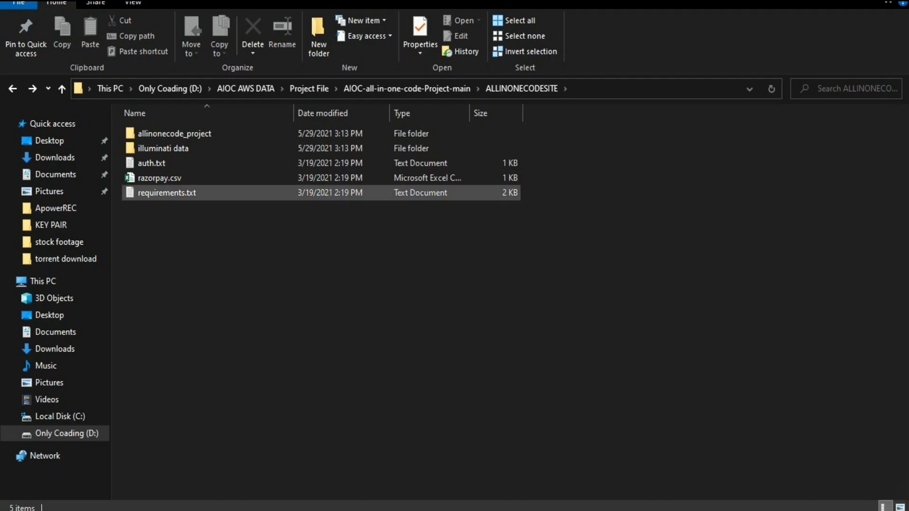
Step: Open the project's requirements.txt from the local ALLINONECODESITE folder in Notepad and look through its package list
{"action": "left_click", "coordinate": [167, 192]}
{"action": "double_click", "coordinate": [167, 193]}
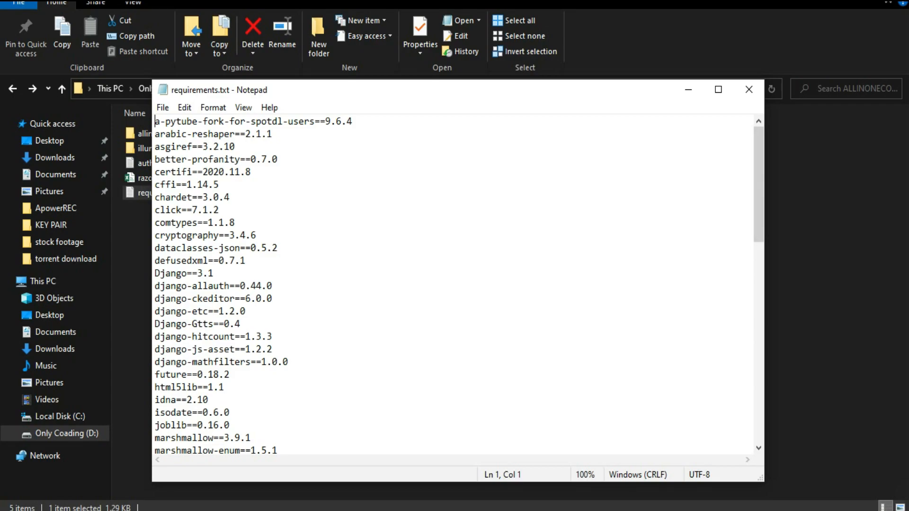
{"action": "scroll", "coordinate": [455, 284], "scroll_direction": "down", "scroll_amount": 15}
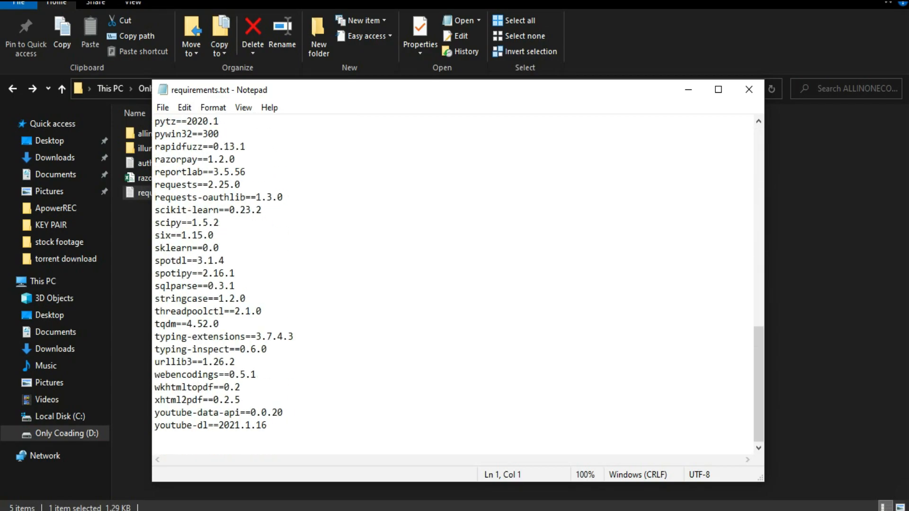
Step: Switch back to the server terminal and activate the virtual environment with source AIOCenv/bin/activate, correcting the misspelled source command
{"action": "key", "text": "alt+Tab"}
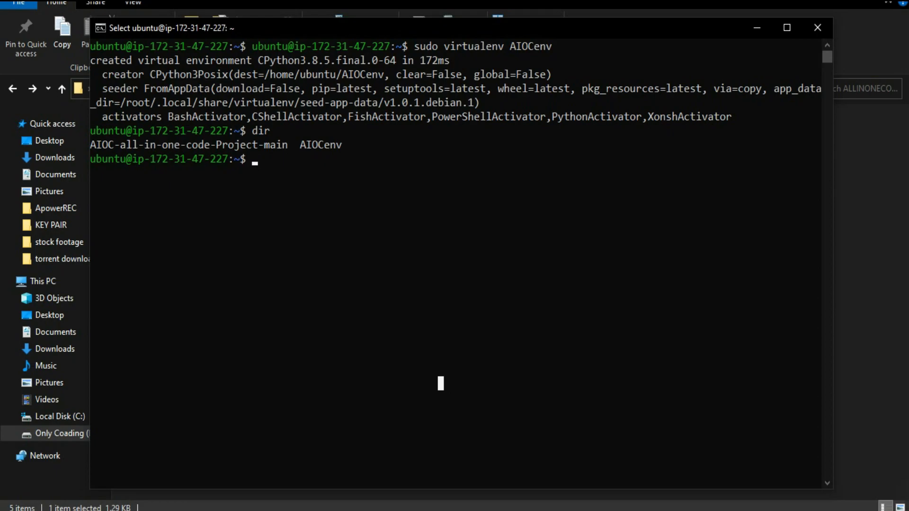
{"action": "type", "text": "sou"}
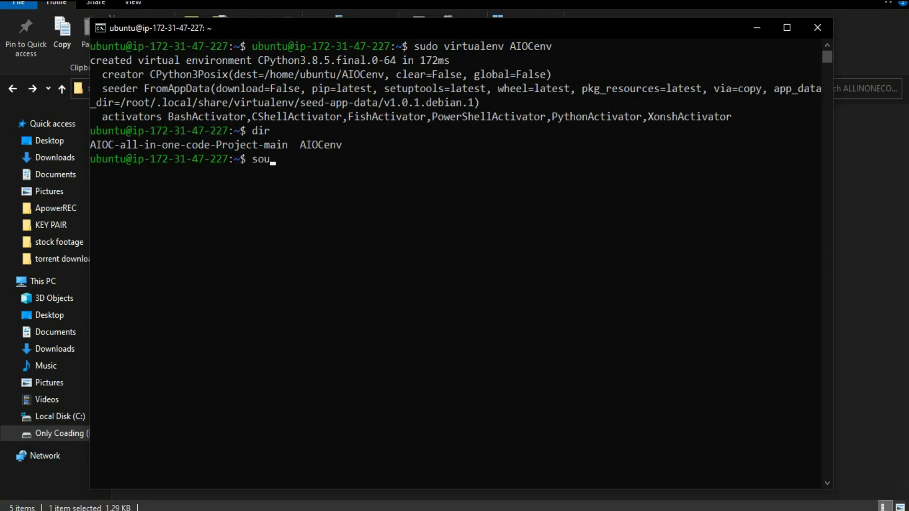
{"action": "type", "text": "rse"}
{"action": "key", "text": "ctrl+v"}
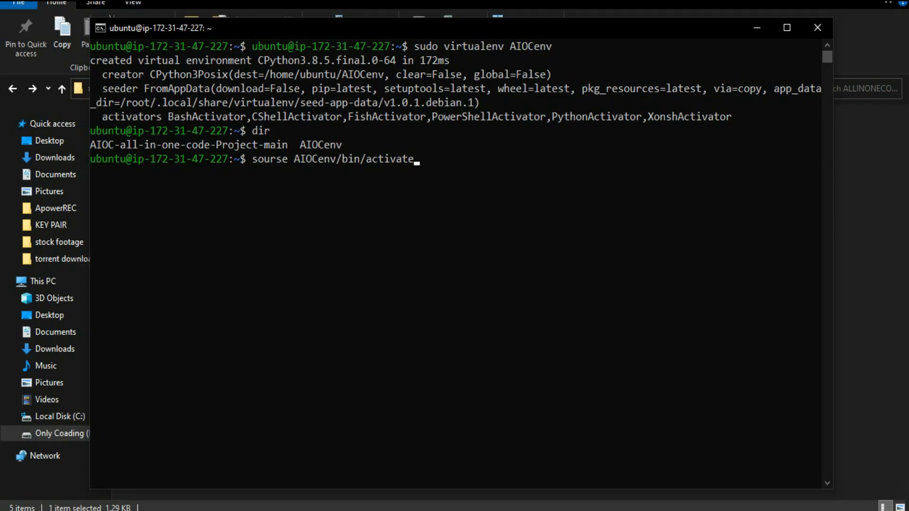
{"action": "key", "text": "Return"}
{"action": "key", "text": "Up"}
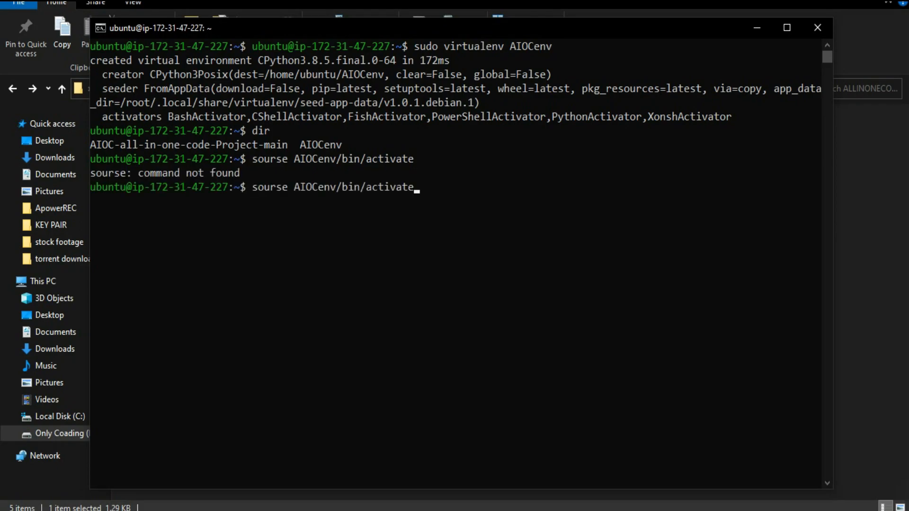
{"action": "key", "text": "Left"}
{"action": "key", "text": "Left"}
{"action": "key", "text": "Left"}
{"action": "key", "text": "Left"}
{"action": "key", "text": "Left"}
{"action": "key", "text": "Left"}
{"action": "key", "text": "Left"}
{"action": "key", "text": "Left"}
{"action": "key", "text": "Left"}
{"action": "key", "text": "Left"}
{"action": "key", "text": "Left"}
{"action": "key", "text": "Left"}
{"action": "key", "text": "Left"}
{"action": "key", "text": "Left"}
{"action": "key", "text": "Left"}
{"action": "key", "text": "Left"}
{"action": "key", "text": "Left"}
{"action": "key", "text": "Left"}
{"action": "key", "text": "Left"}
{"action": "key", "text": "Left"}
{"action": "key", "text": "Left"}
{"action": "key", "text": "Left"}
{"action": "key", "text": "BackSpace"}
{"action": "type", "text": "c"}
{"action": "key", "text": "Return"}
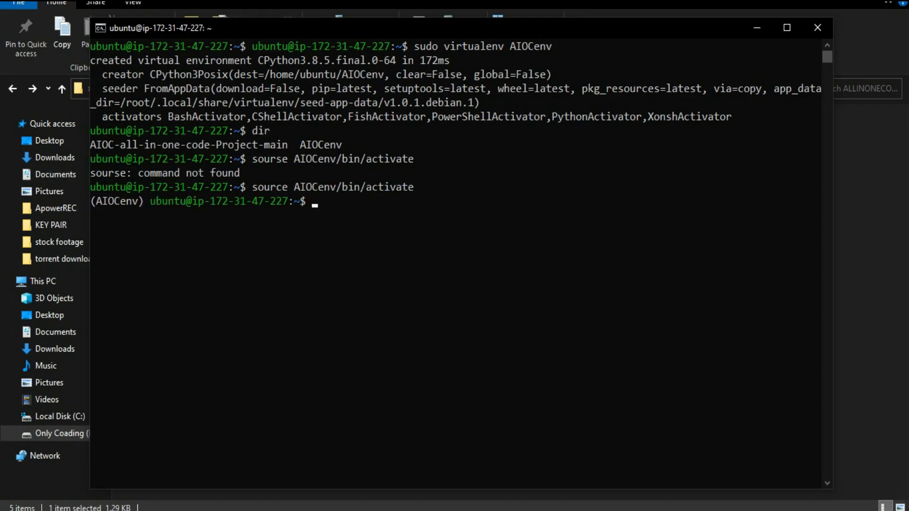
{"action": "left_click_drag", "start_coordinate": [132, 202], "coordinate": [102, 202]}
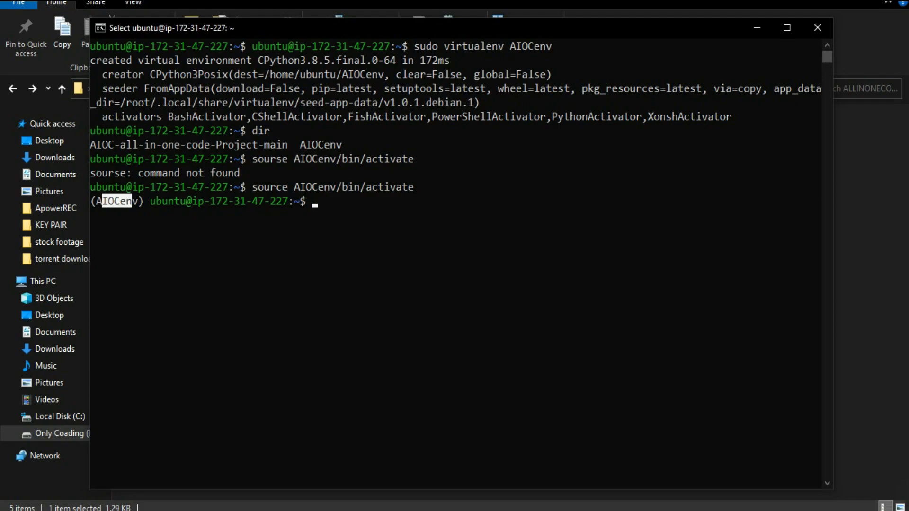
{"action": "left_click", "coordinate": [104, 201]}
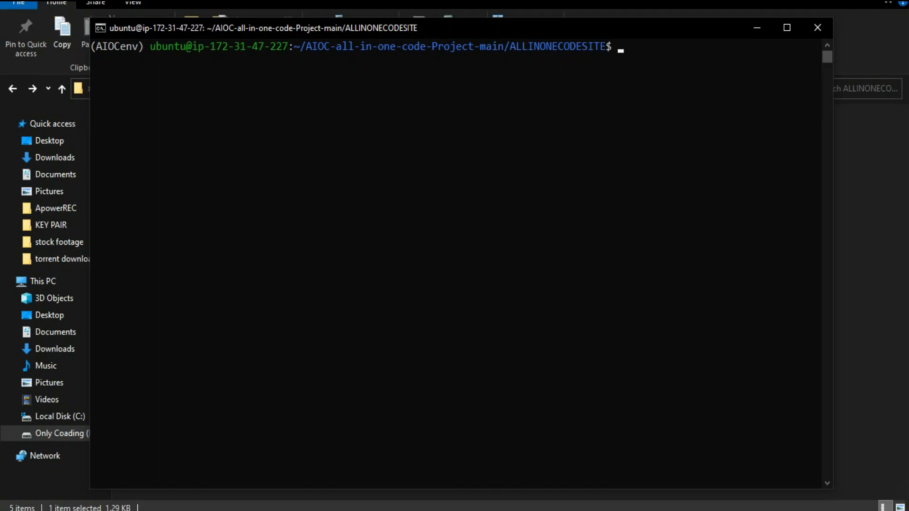
Step: Install the project's dependencies from the server's ALLINONECODESITE folder with pip install -r requirements.txt
{"action": "type", "text": "pip install -r requirements.txt"}
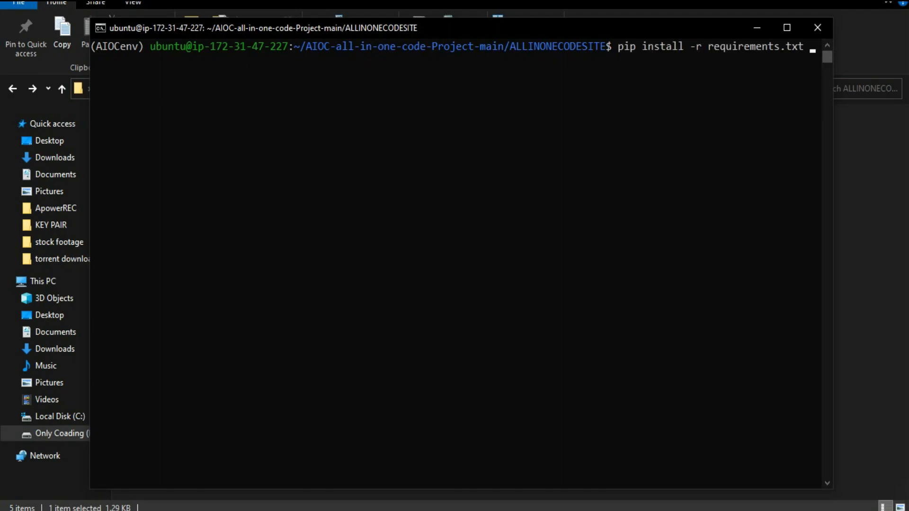